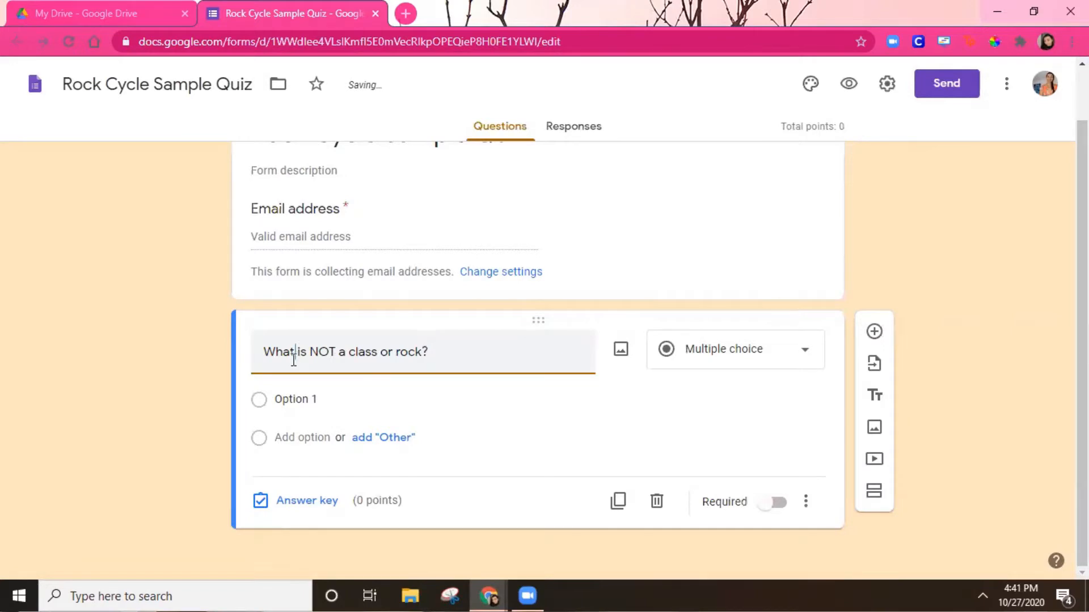
Step: Reword the question as "Which is NOT a class or rock?" and enter the options sedimentary, igneous, metamorphic and a big rock
text(ich)
click(290, 400)
text(sedimentary)
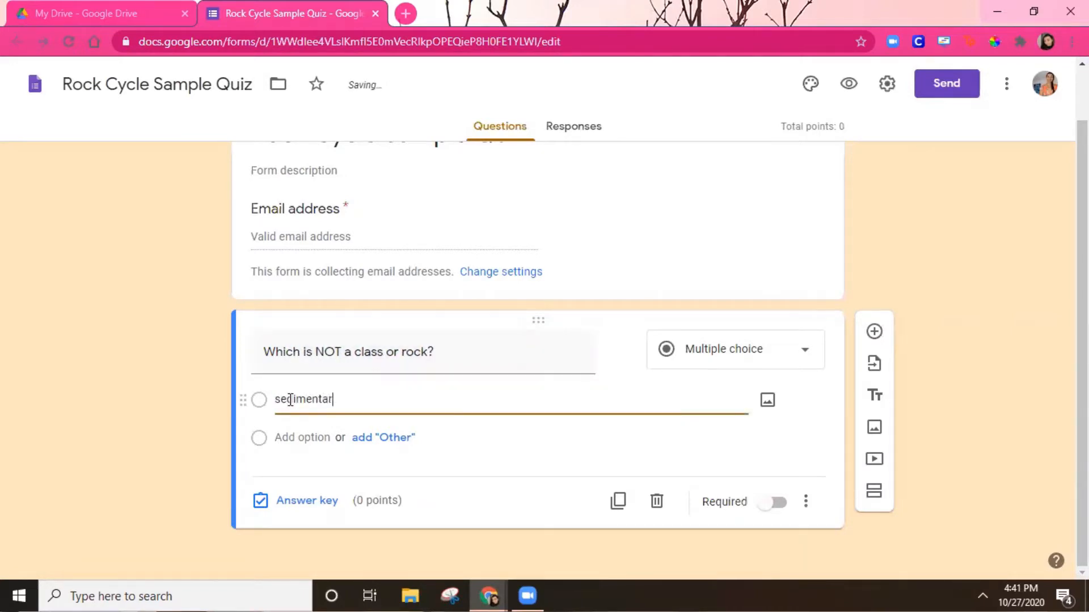
key(Return)
text(igneous)
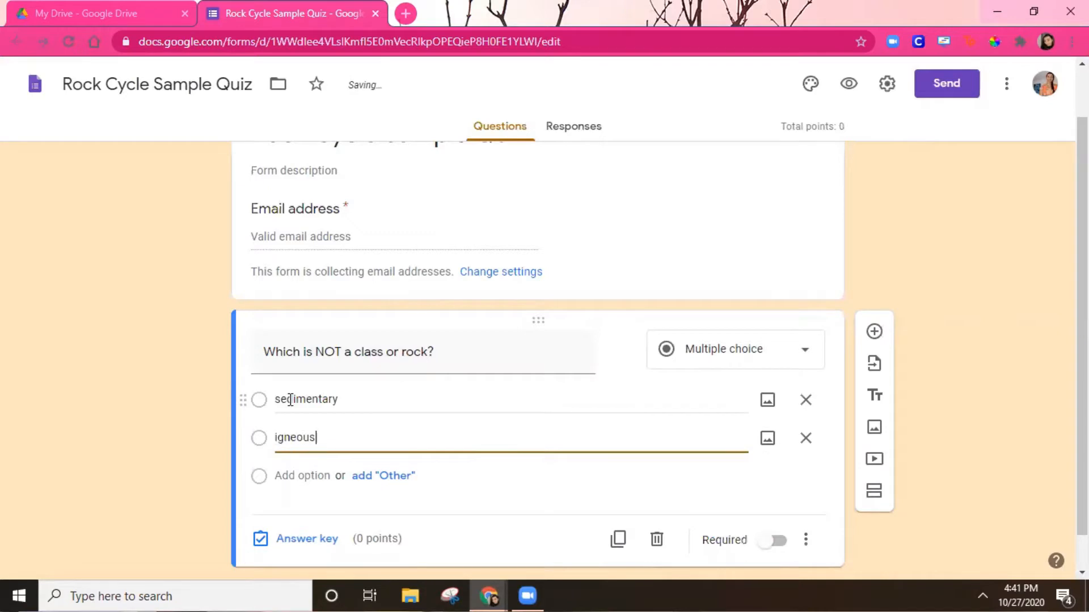
key(Return)
text(metamorphic)
key(Return)
text(a big rock)
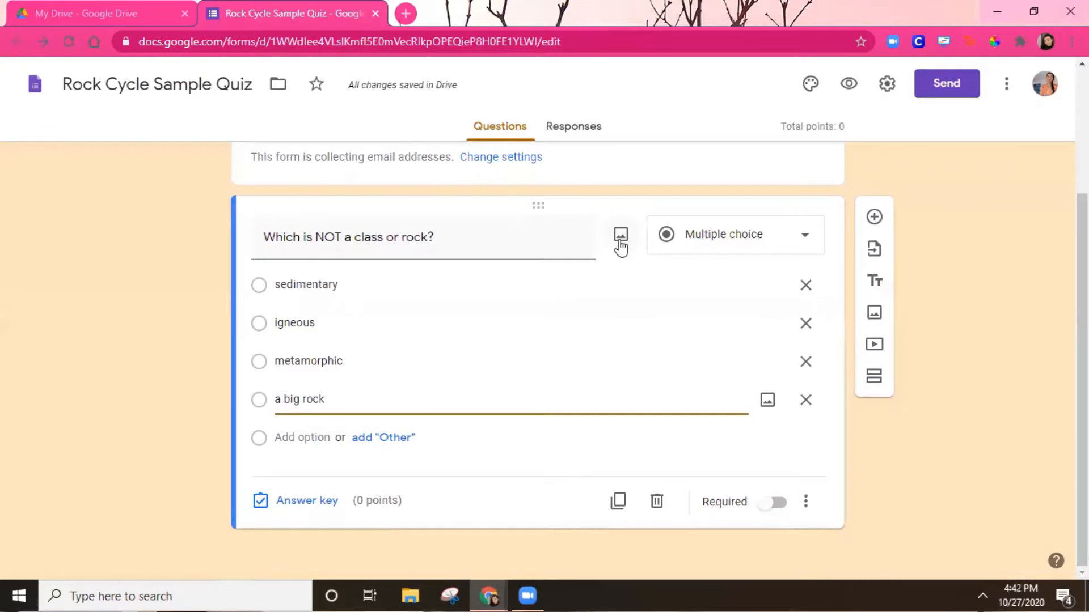
Step: Start inserting an image into the question and browse Google Image Search results for "metamorphic rock"
click(620, 238)
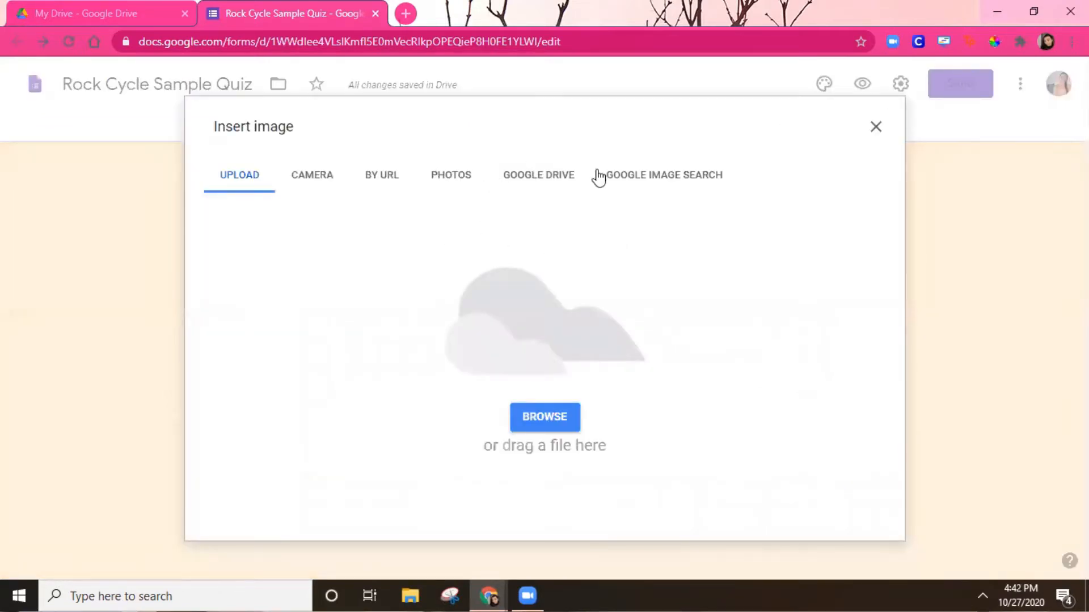
click(631, 178)
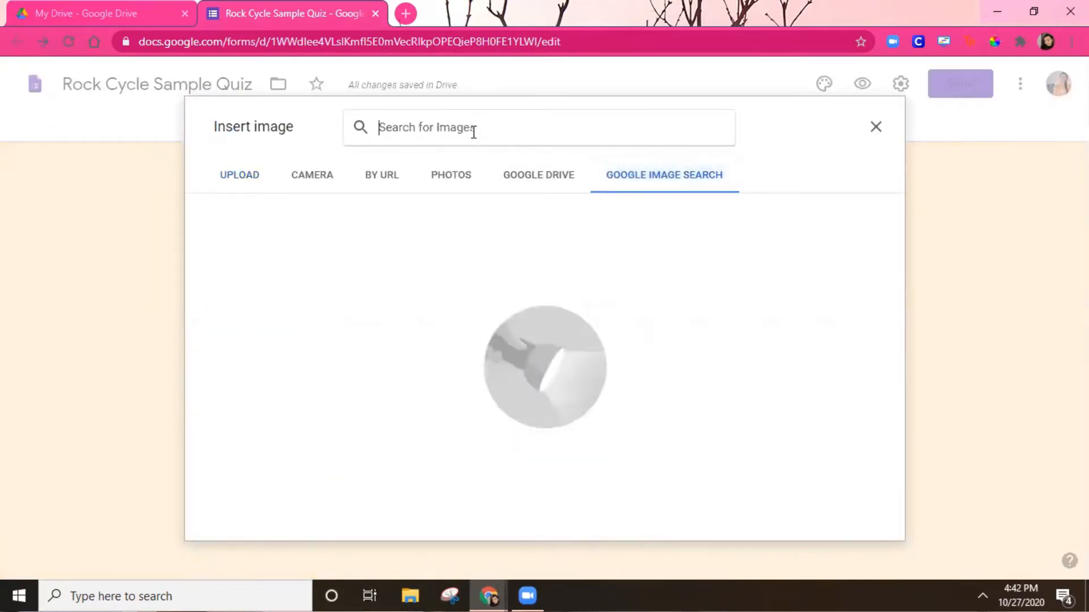
text(meta mo)
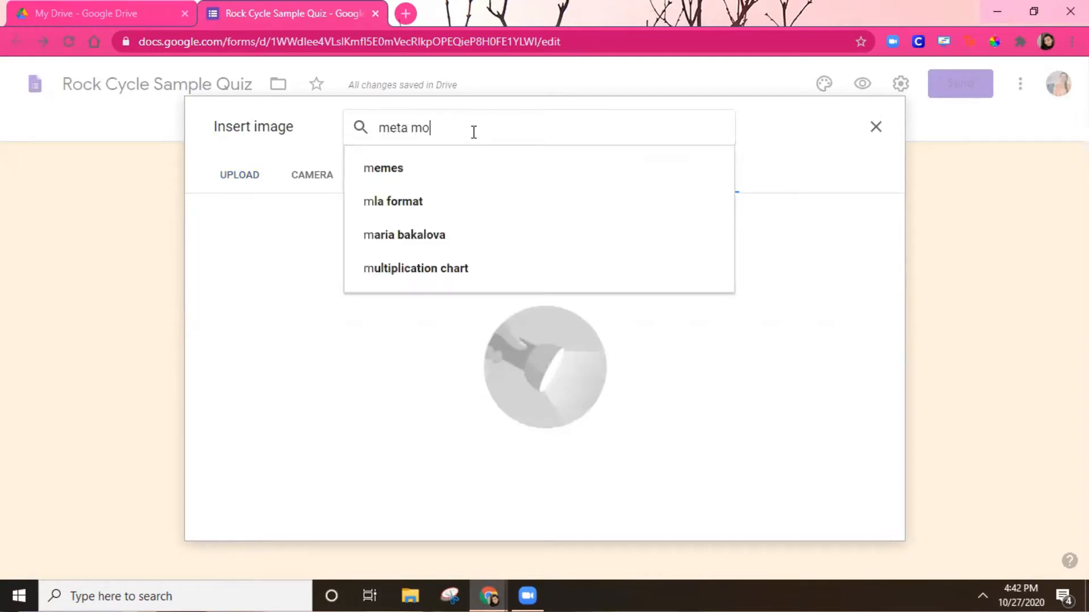
text(rph)
key(BackSpace)
key(BackSpace)
key(BackSpace)
key(BackSpace)
key(BackSpace)
key(BackSpace)
text(morphic rock)
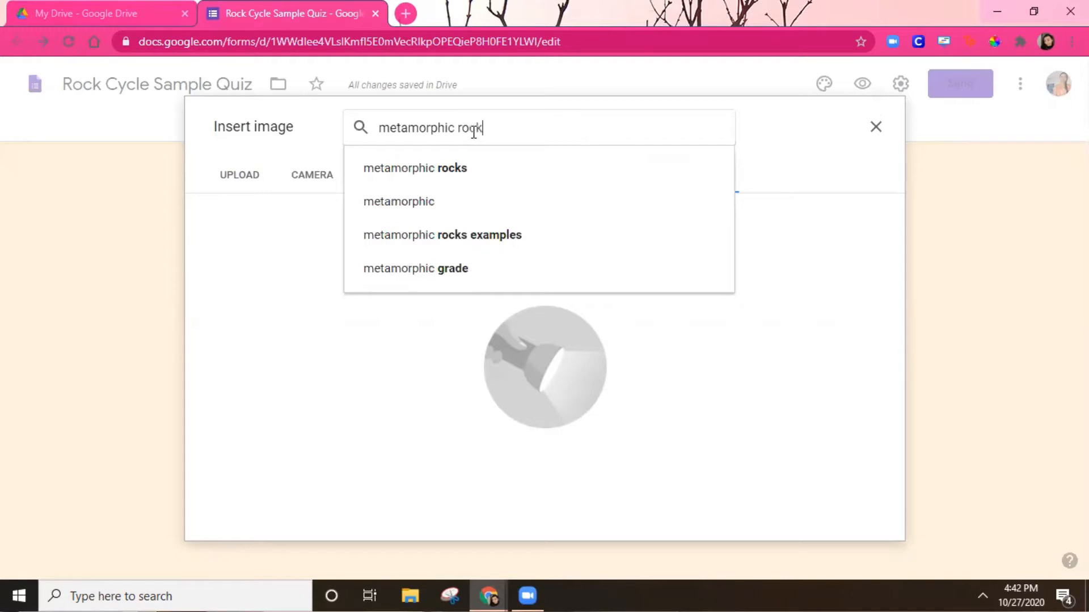
key(Return)
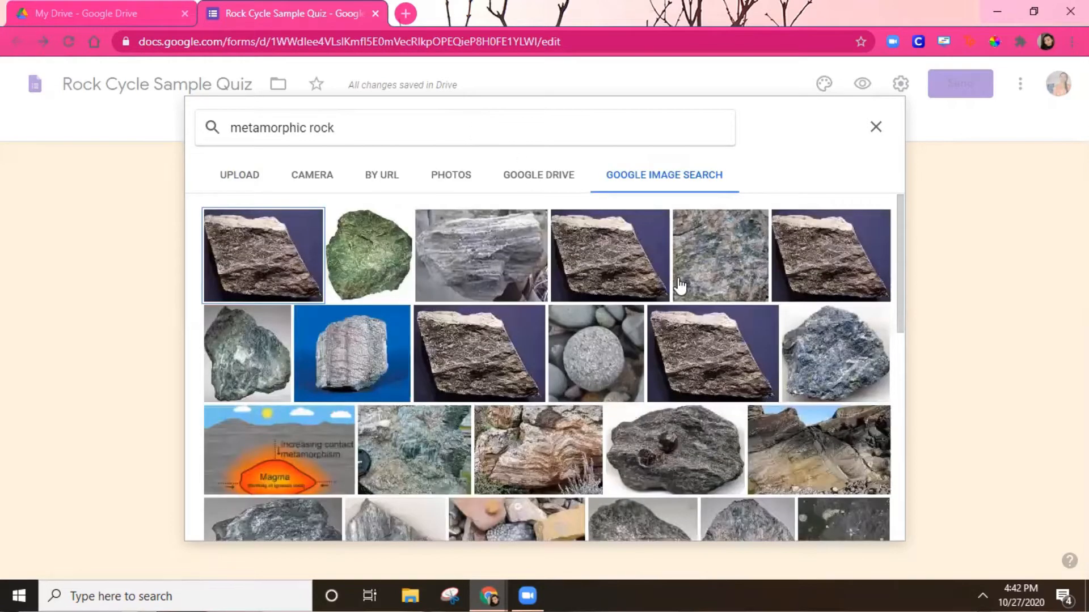
scroll(686, 383, down, 3)
scroll(659, 388, down, 4)
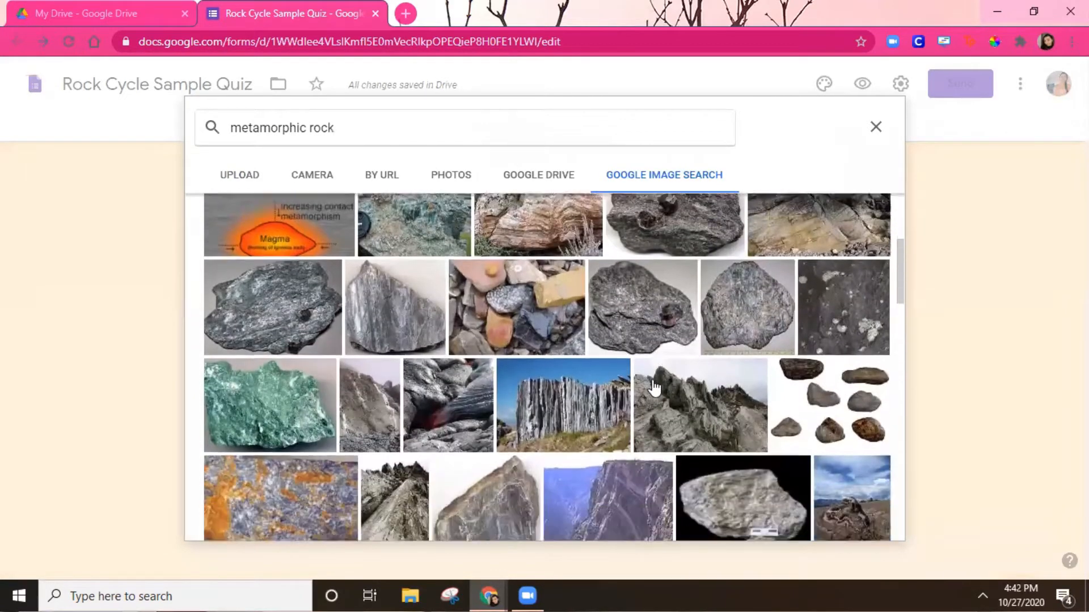
scroll(643, 395, down, 3)
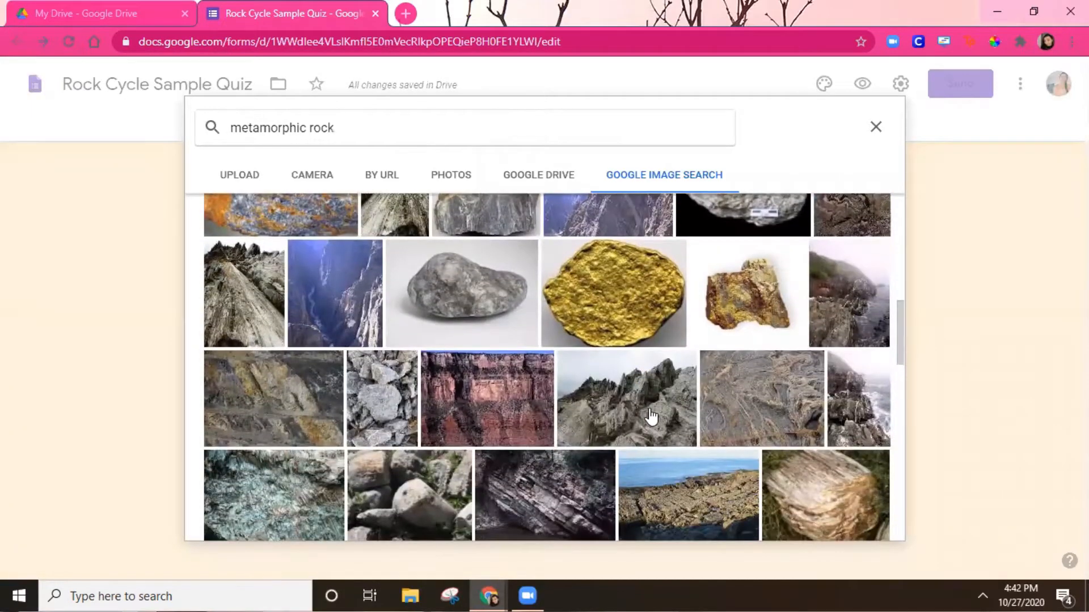
scroll(647, 420, down, 3)
scroll(630, 423, up, 13)
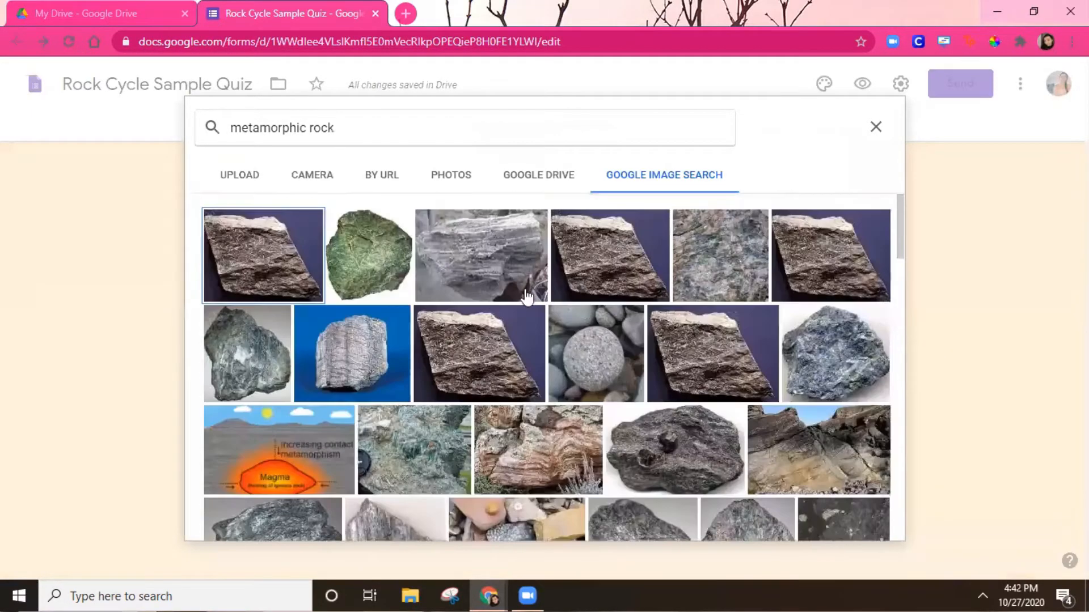
Step: Refine the image search to "metamorphic rock gneiss" and insert the picture of grey rock with folded bands
click(437, 132)
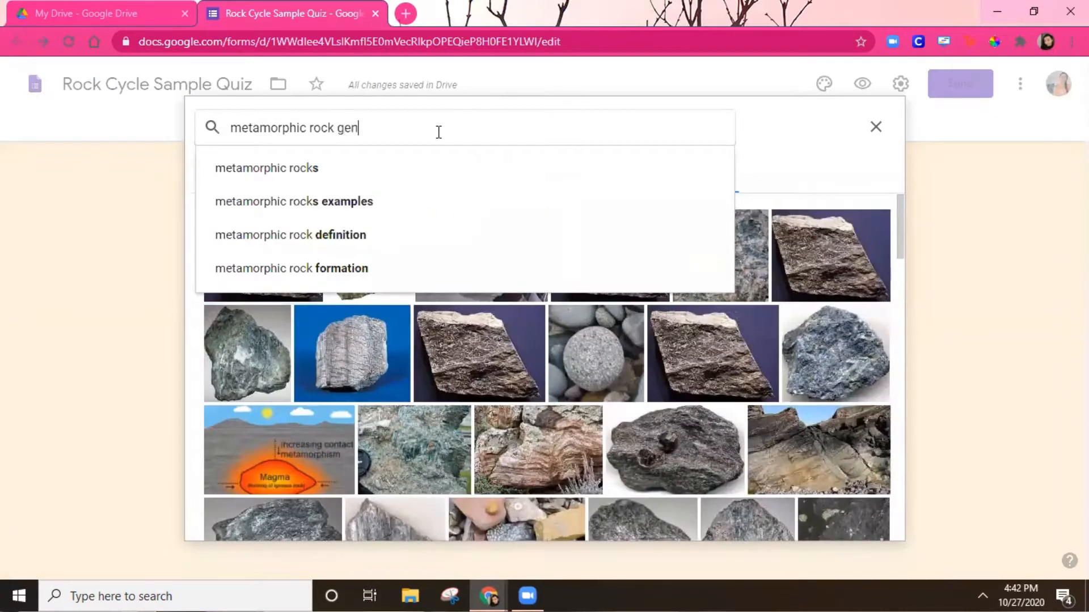
text(gneiss)
key(Return)
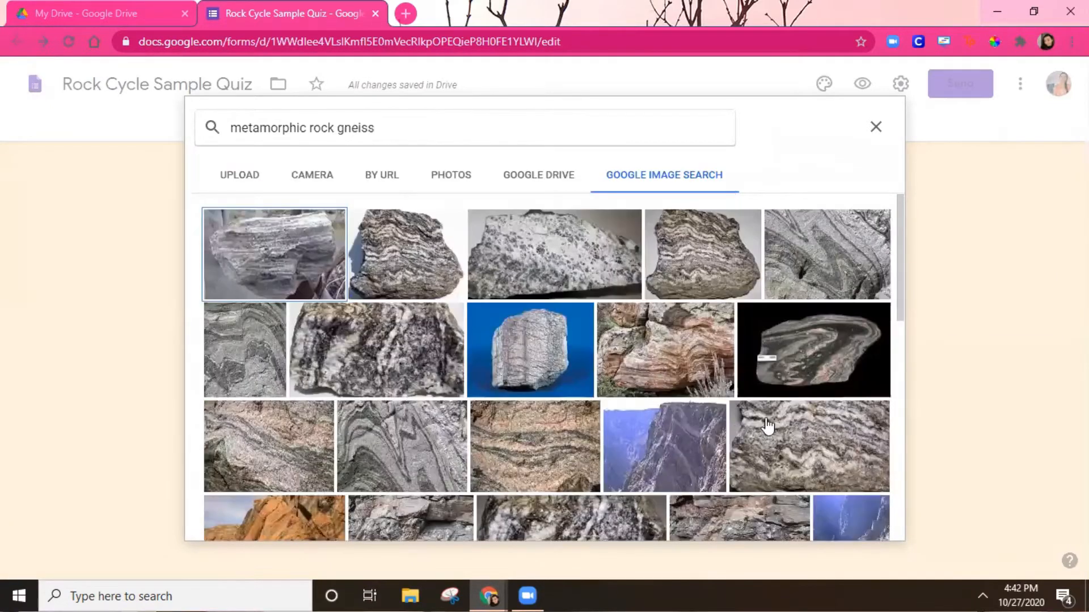
click(424, 465)
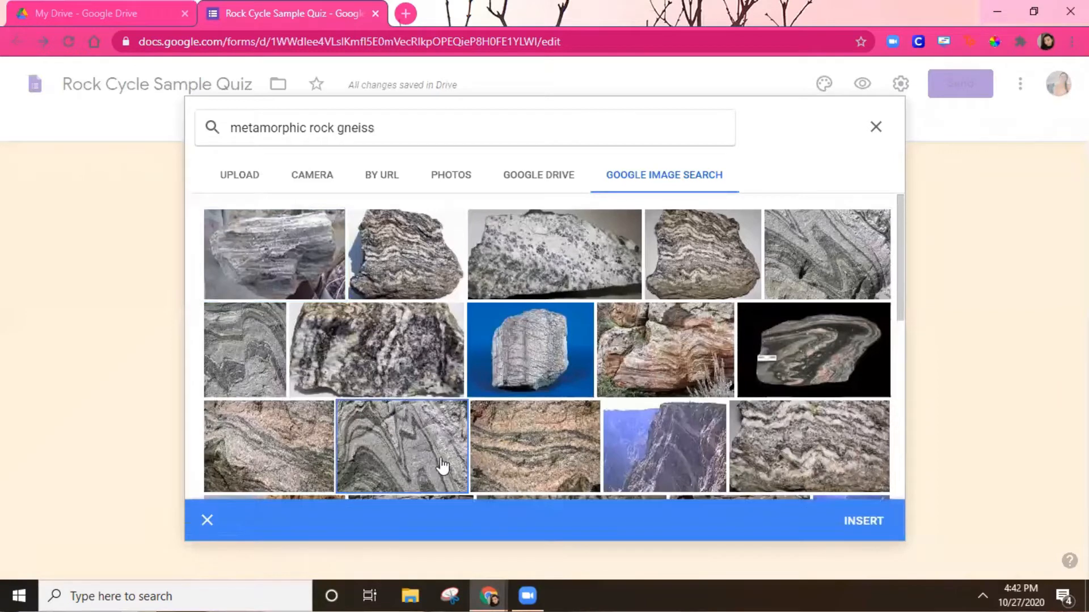
click(863, 520)
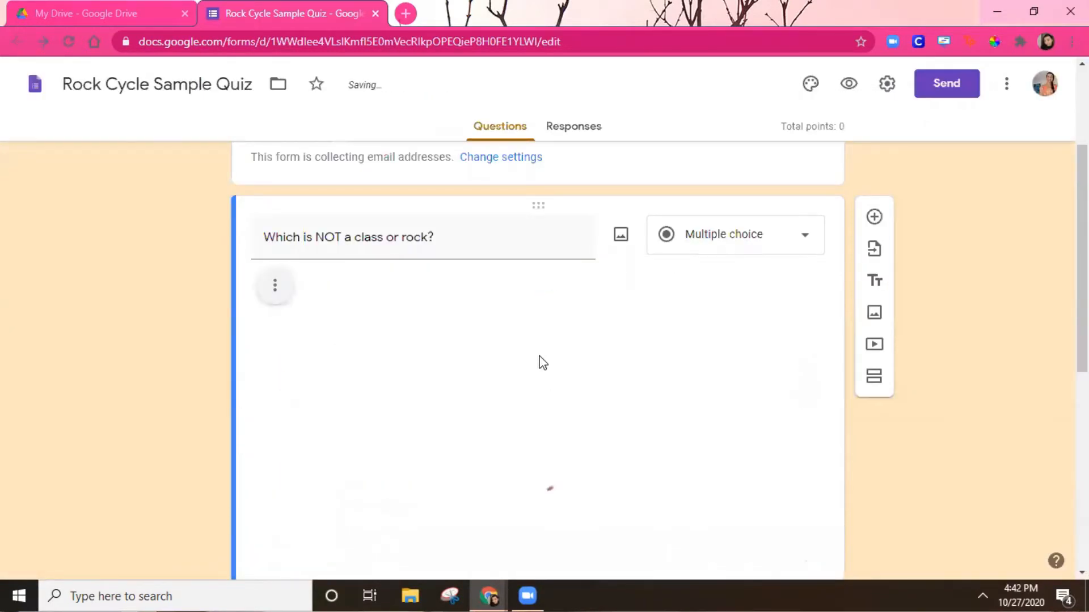
Step: Shrink the inserted gneiss picture proportionally to about half its width
scroll(685, 374, down, 3)
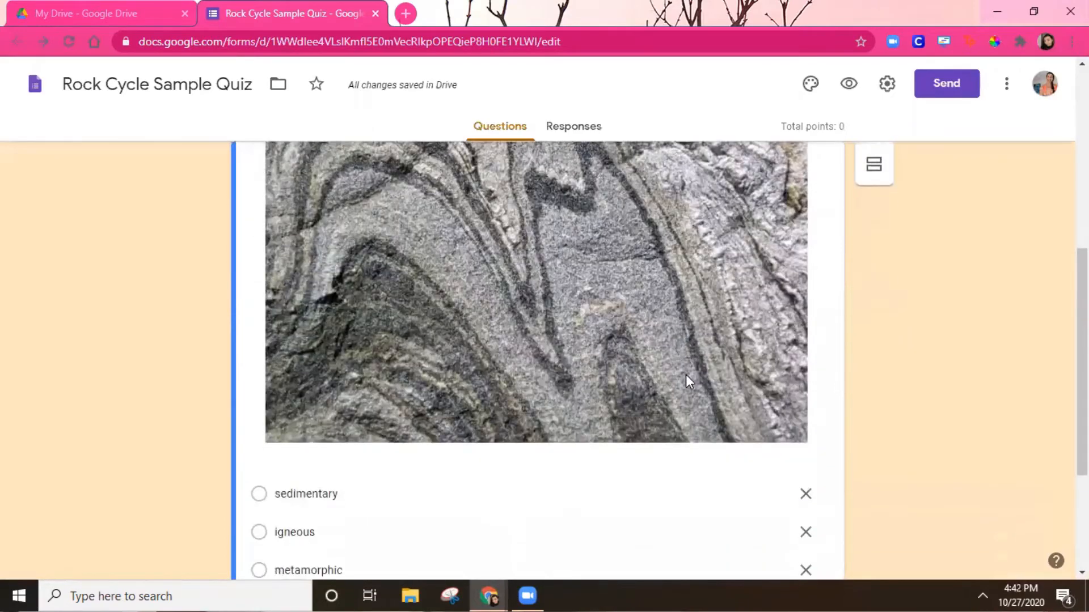
scroll(685, 374, up, 3)
scroll(686, 374, down, 4)
click(687, 375)
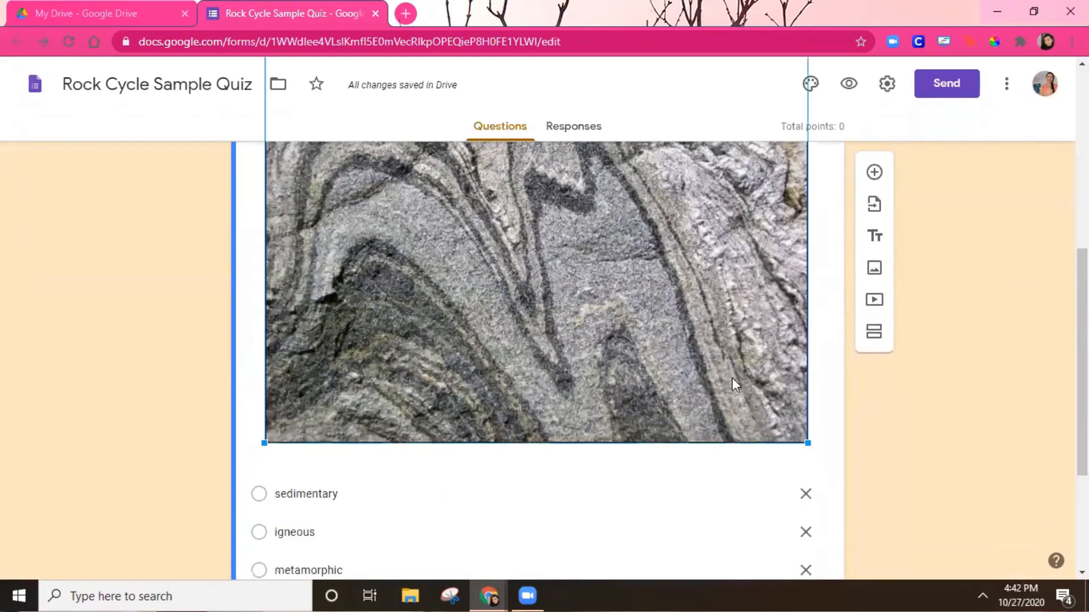
drag(808, 443, 520, 233)
scroll(627, 319, up, 6)
scroll(619, 347, down, 2)
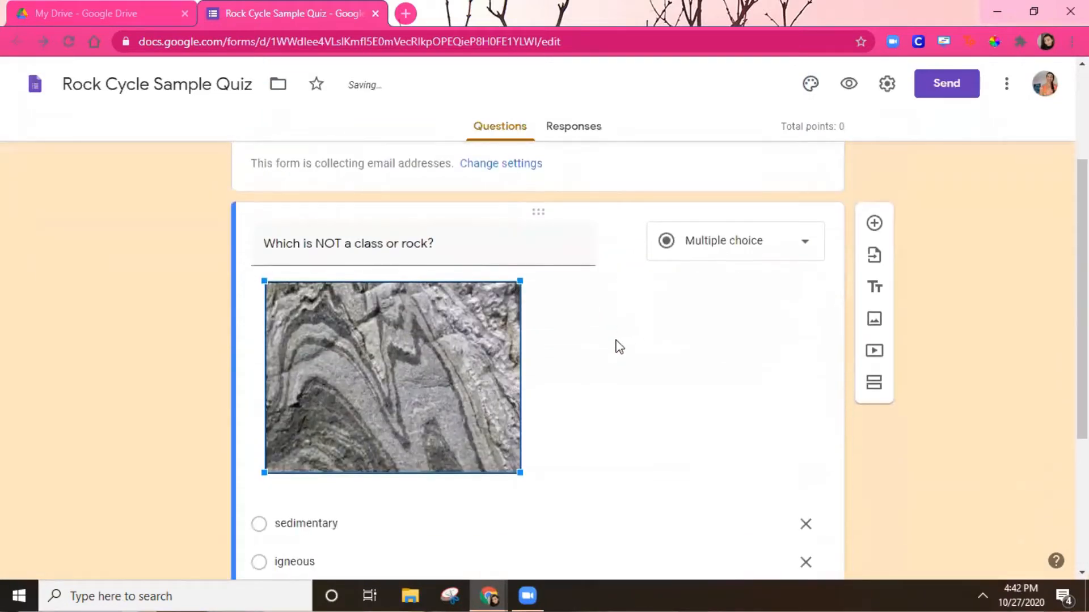
Step: Look over the question types and extra options, and make the rock class question required
click(718, 256)
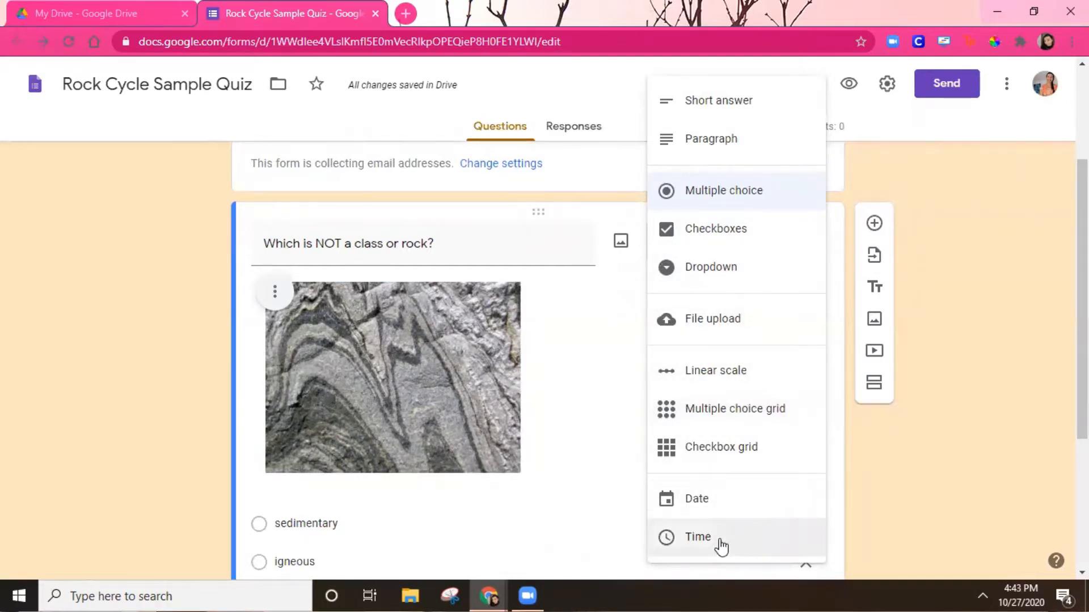
click(610, 297)
scroll(612, 293, down, 2)
scroll(613, 292, down, 1)
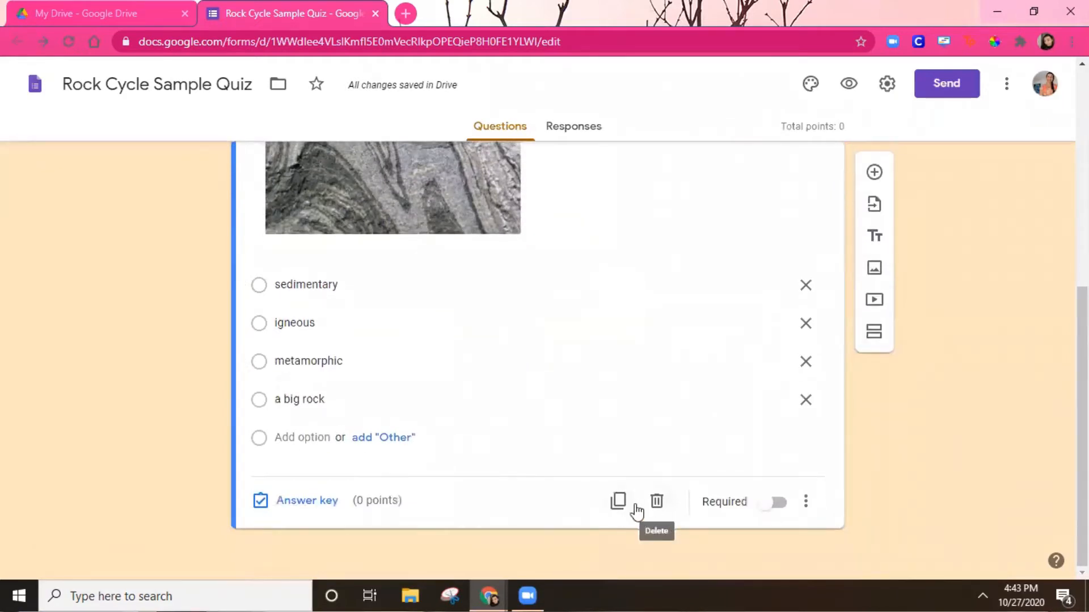
click(766, 505)
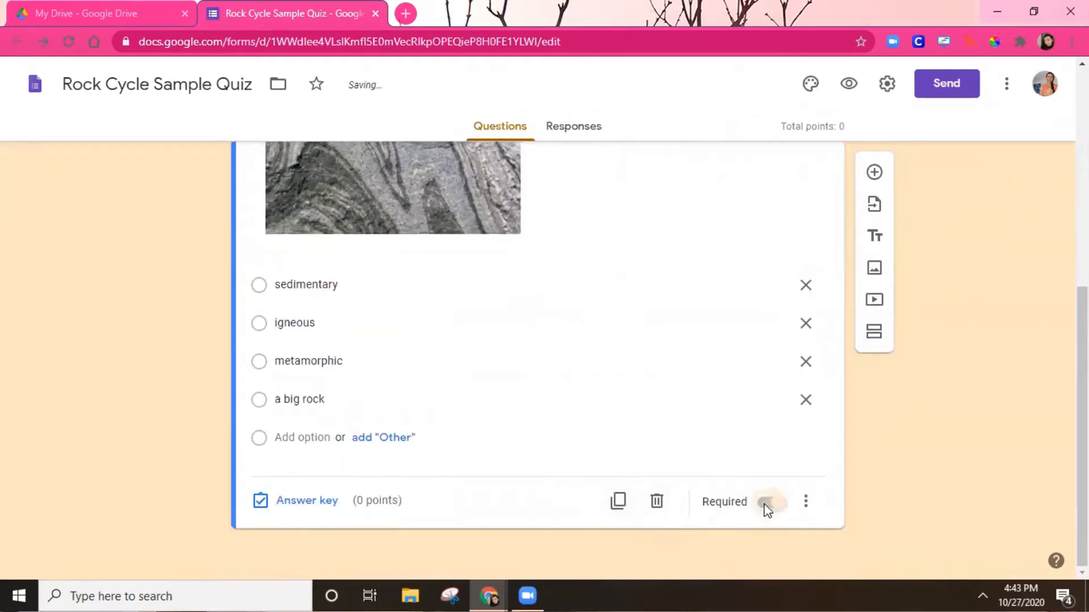
click(807, 502)
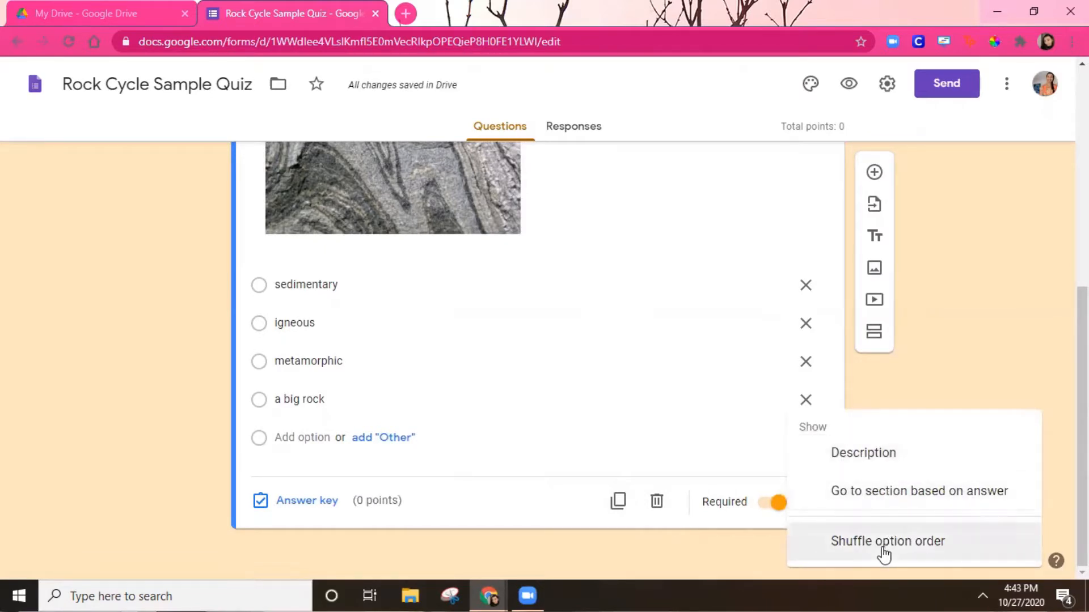
click(729, 432)
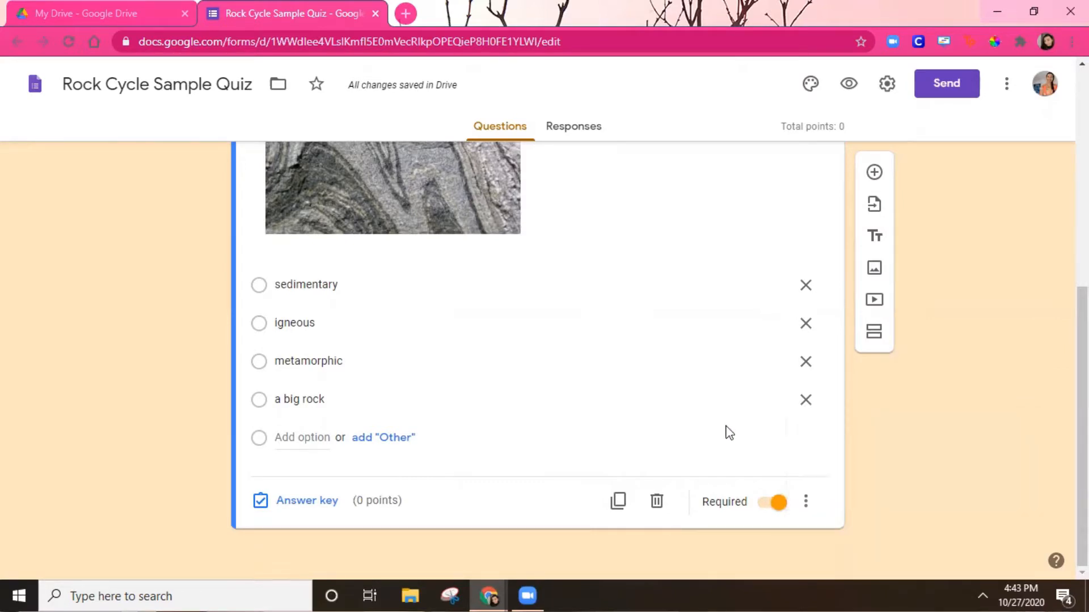
Step: Add a new question reading "Which of the following are igneous rocks?"
scroll(683, 418, up, 4)
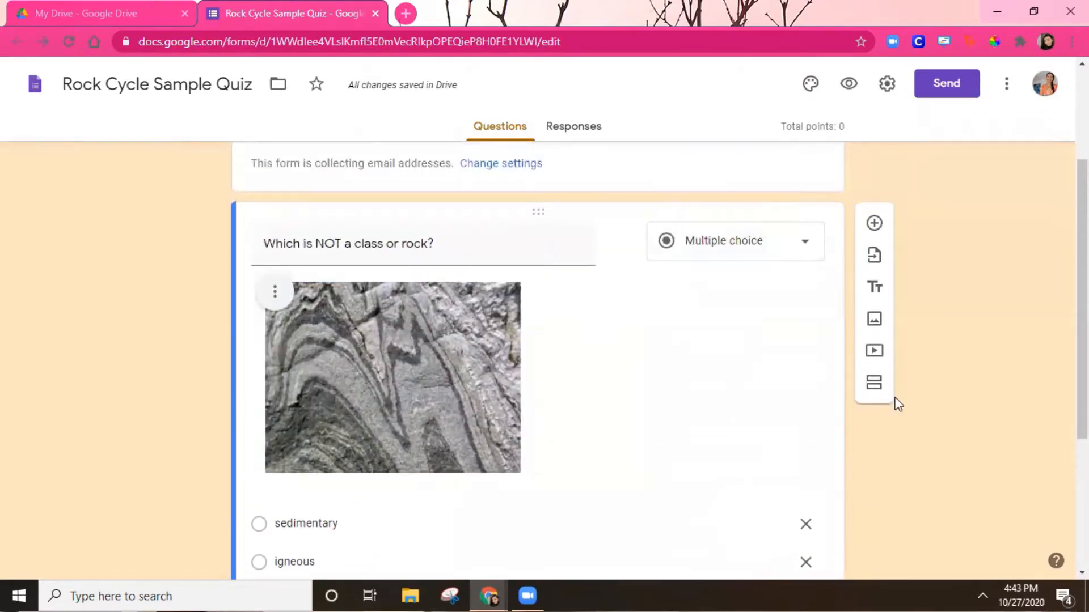
click(874, 223)
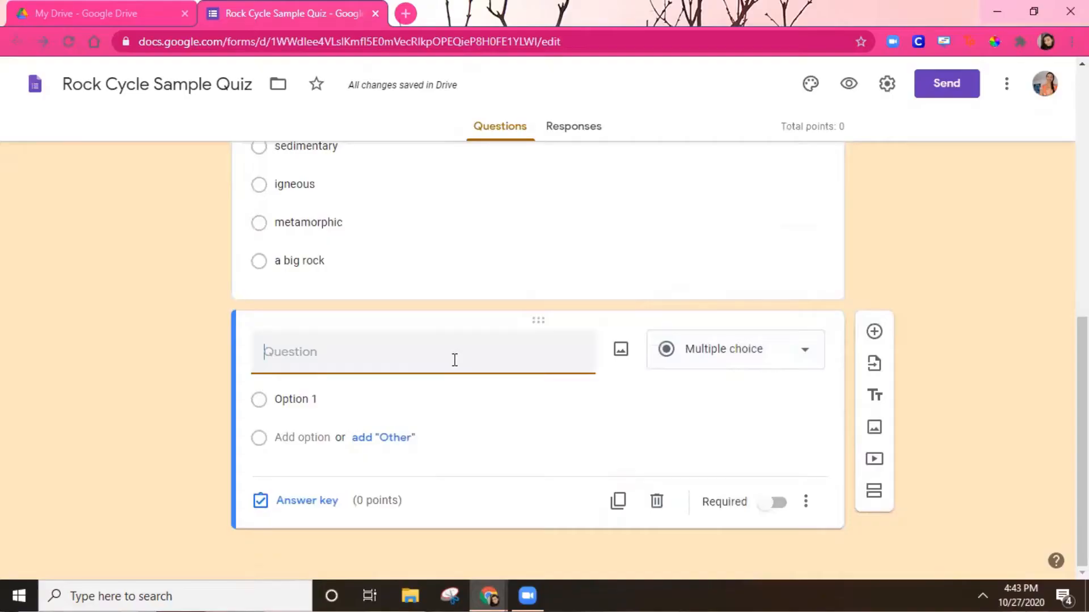
text(Which of the foll)
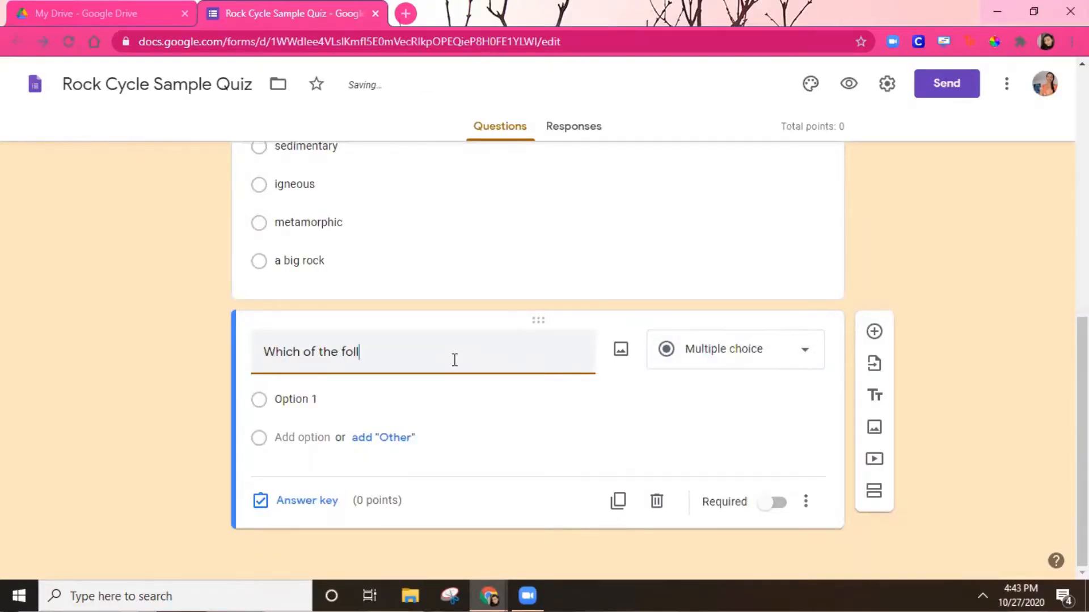
text(owing are igneous rocks?)
Step: Enter granite, basalt, gneiss and sandstone as the answer options for the igneous rocks question
click(400, 398)
text(gr)
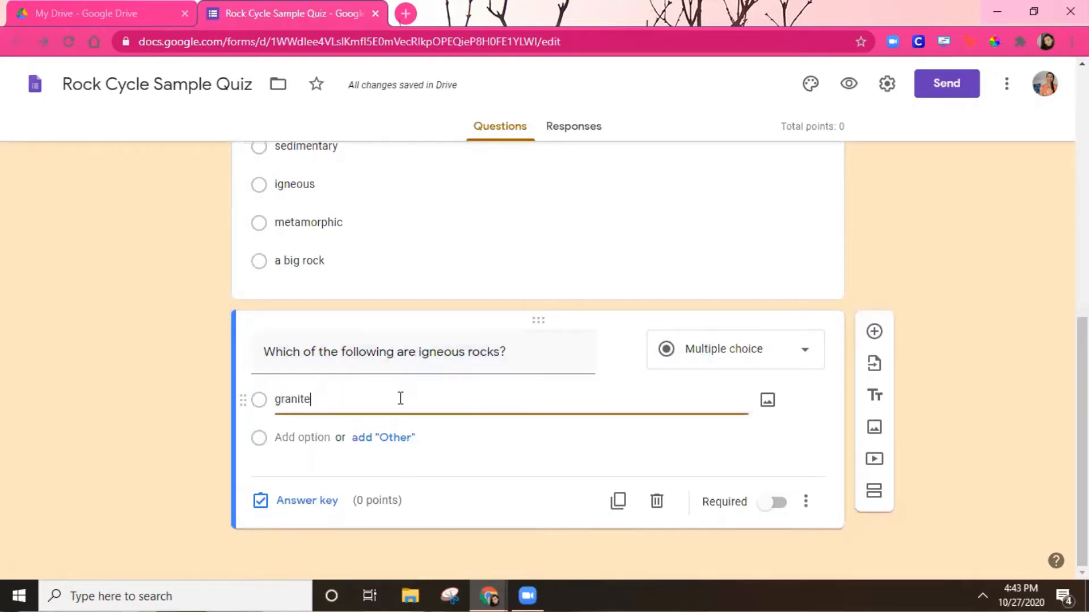
text(anite)
key(Return)
text(basalt)
key(Return)
text(ge)
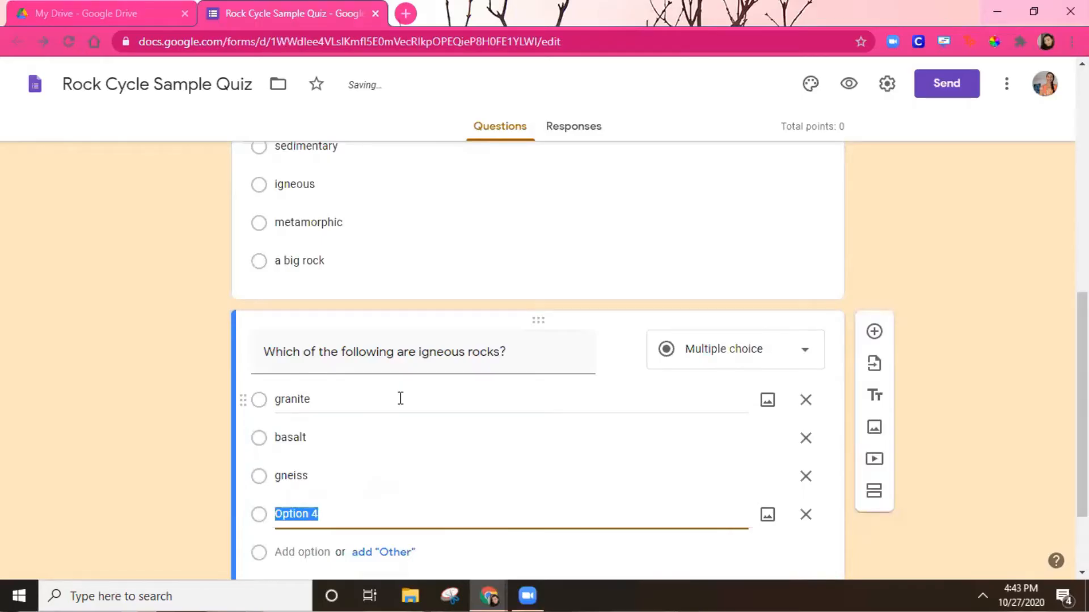
text(sandstone)
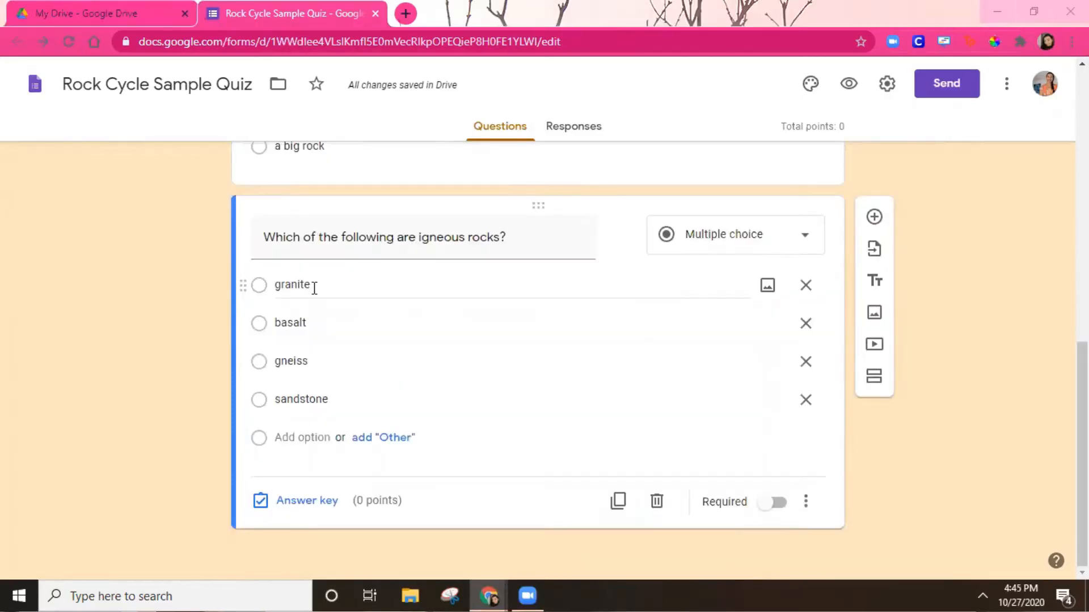
Step: Change the igneous rocks question to Checkboxes and append "SELECT 2" to its text
click(782, 246)
click(716, 229)
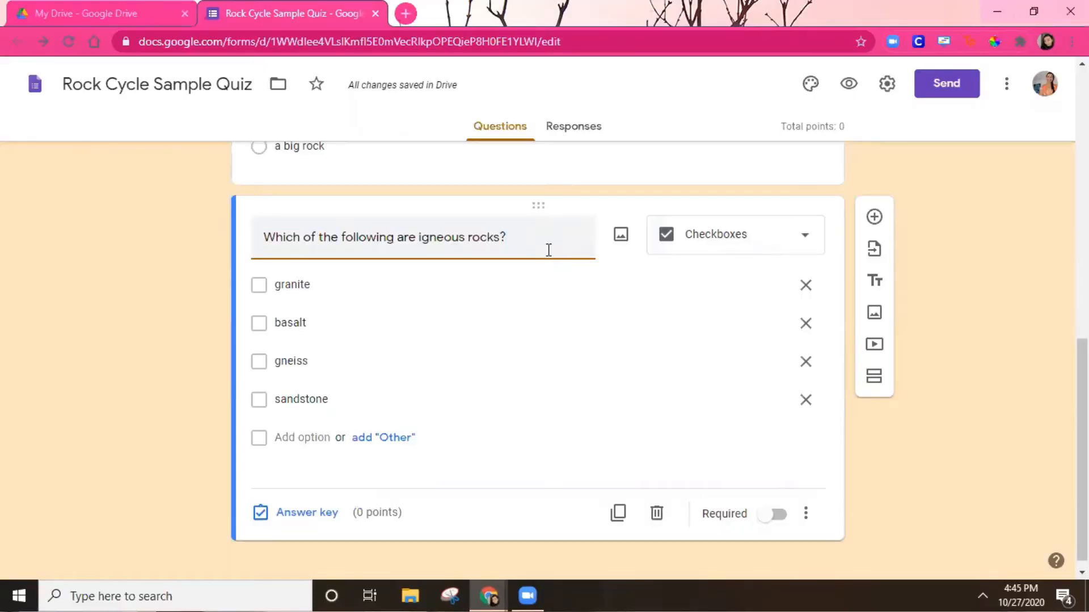
key(BackSpace)
key(BackSpace)
key(BackSpace)
key(BackSpace)
text(SELECT)
Step: Make the igneous rocks question required and look over the available question types
click(760, 526)
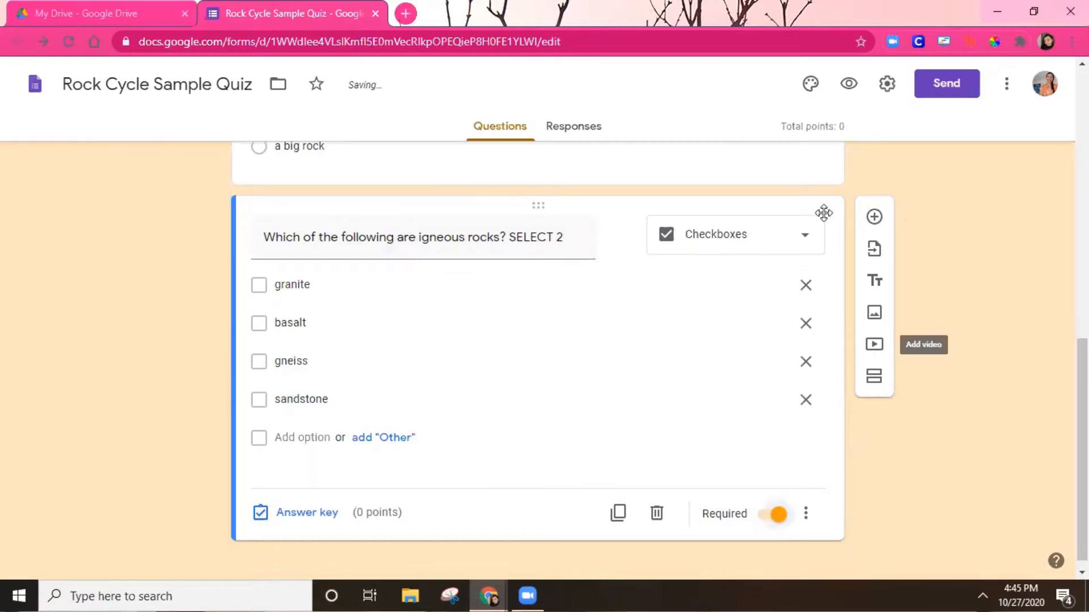
click(809, 238)
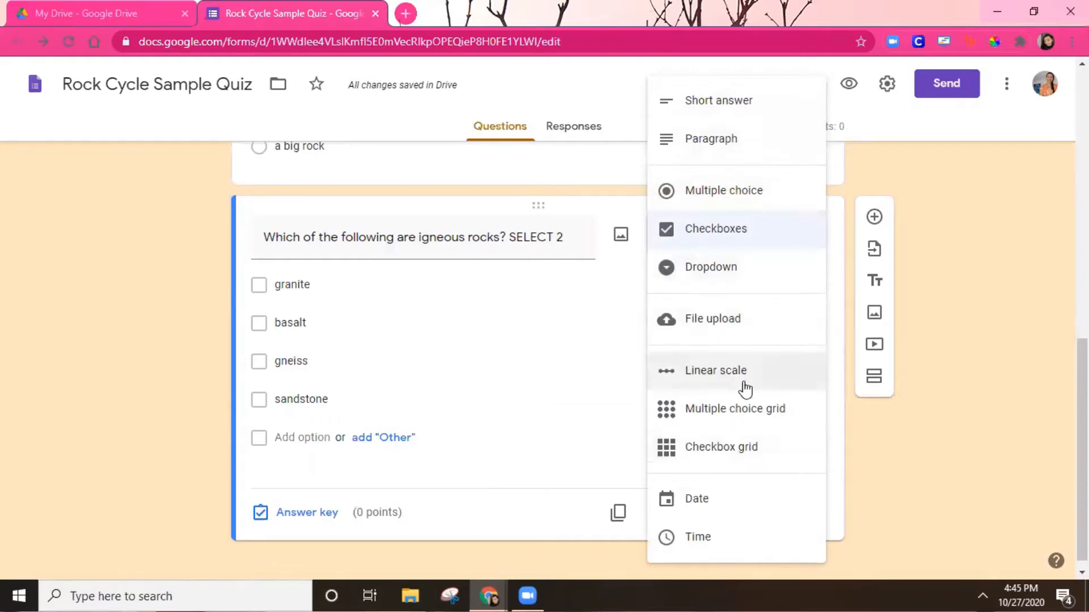
click(588, 393)
Step: Add a third question reading "Match the term and the definition"
click(874, 217)
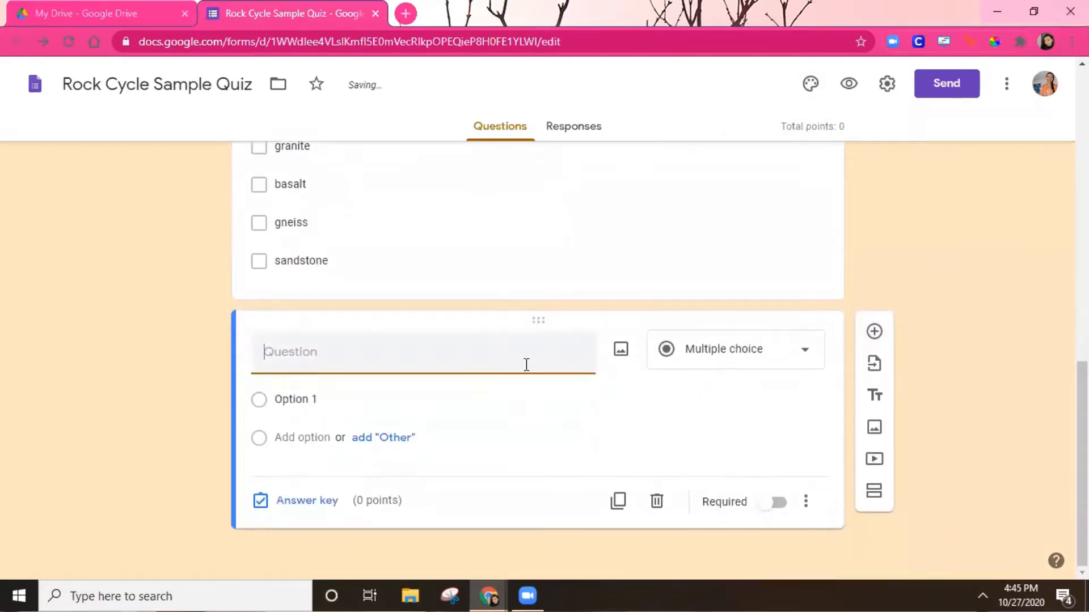
text(mA)
key(BackSpace)
key(BackSpace)
text(Match)
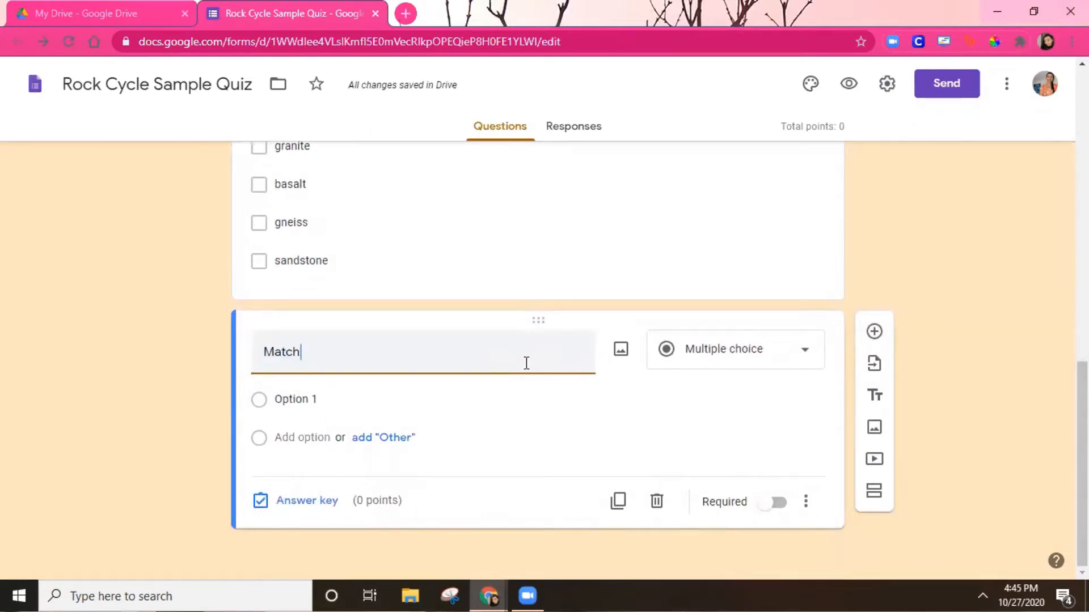
text( the term and the definition)
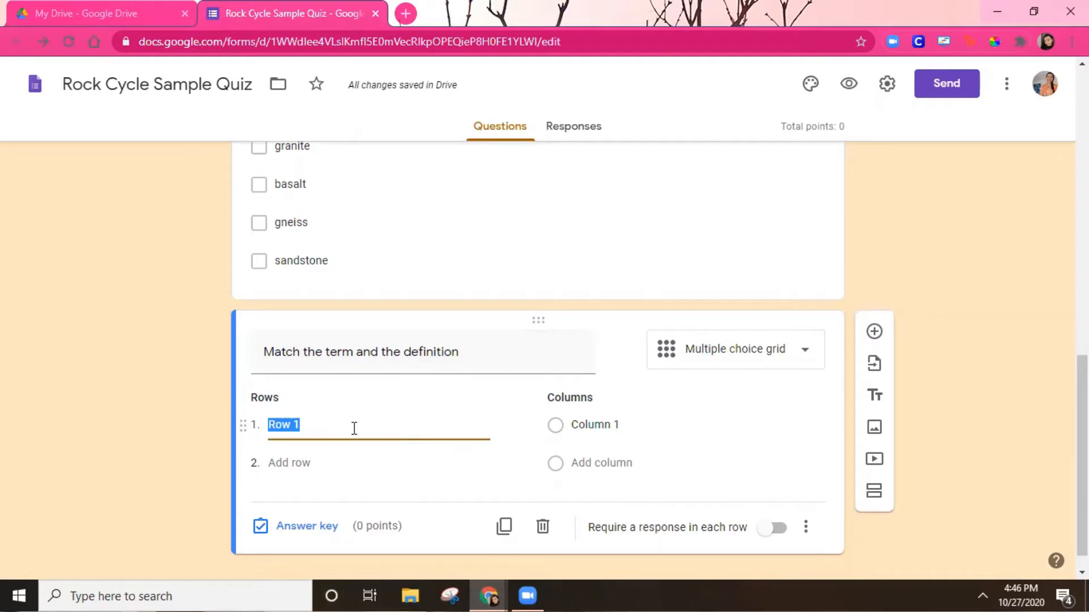
Step: Enter the grid rows "compacting and cementing leads to this", "melting and cooling leads to this" and "Heat and pressure make this kind of rock"
text(compacting and cementing leads to this)
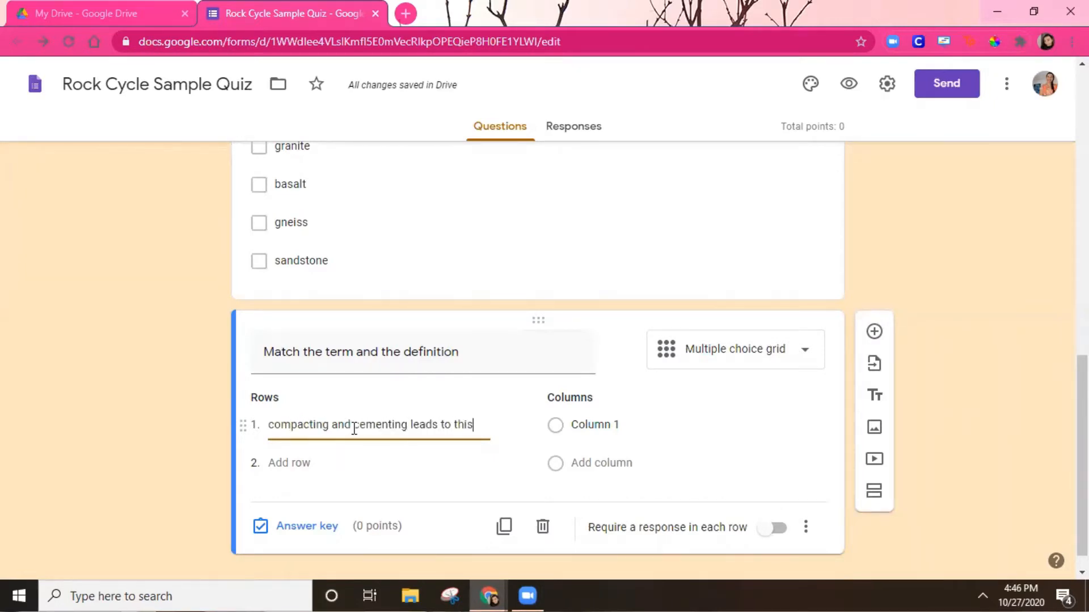
key(Return)
text(melting and )
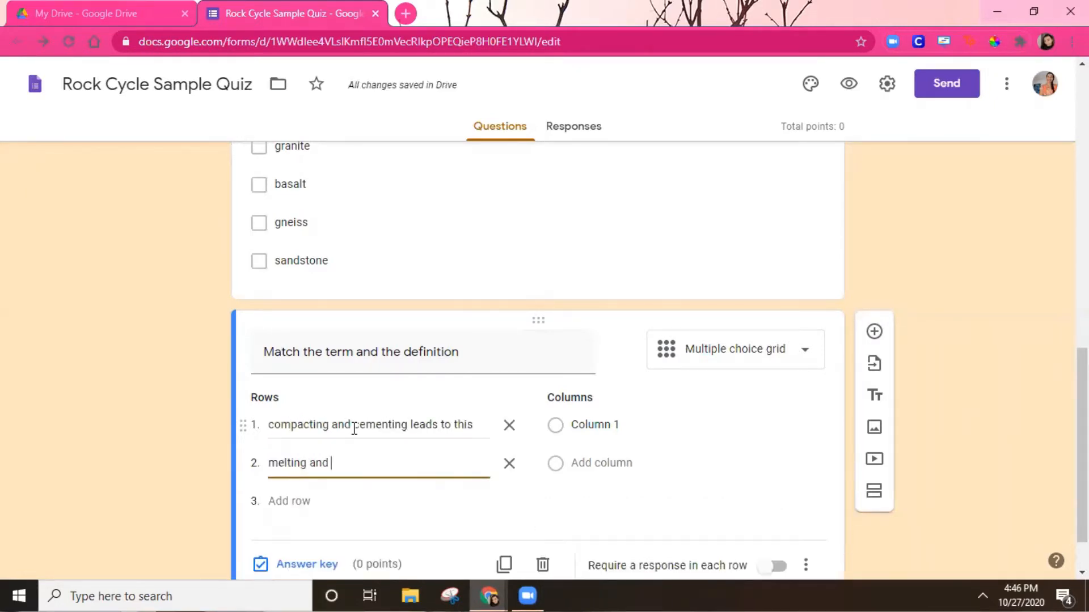
text(cooling leads to this)
key(Return)
text(Heat and pressure make this kind of rock)
Step: Enter the grid columns "metamorphic rock", "sedimentary rock" and "igenous rock", and require a response in each row
click(631, 429)
text(metamorphic rock)
key(Return)
text(sedimentary rock)
key(Return)
text(igenous rock)
scroll(631, 429, down, 2)
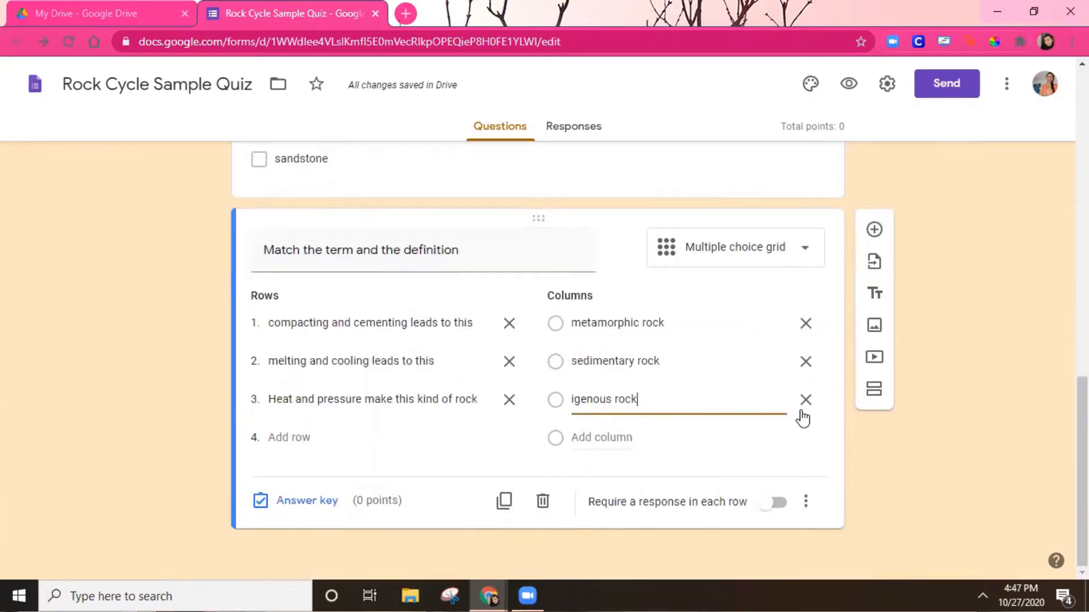
click(771, 506)
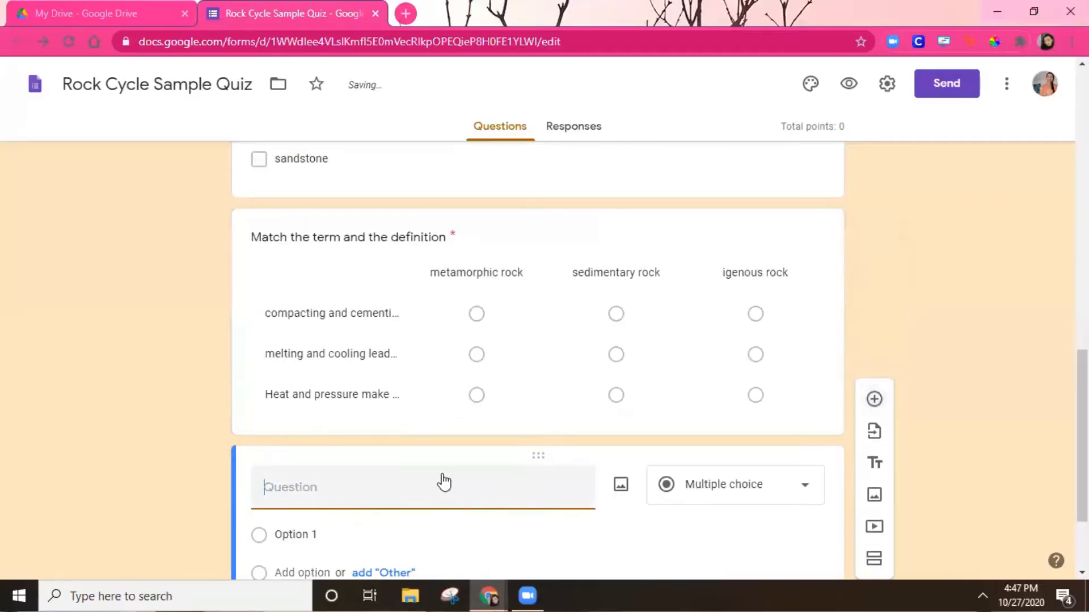
Step: Write the new question "How are sedimentary rocks formed?" and make it a Short answer question
scroll(431, 448, down, 3)
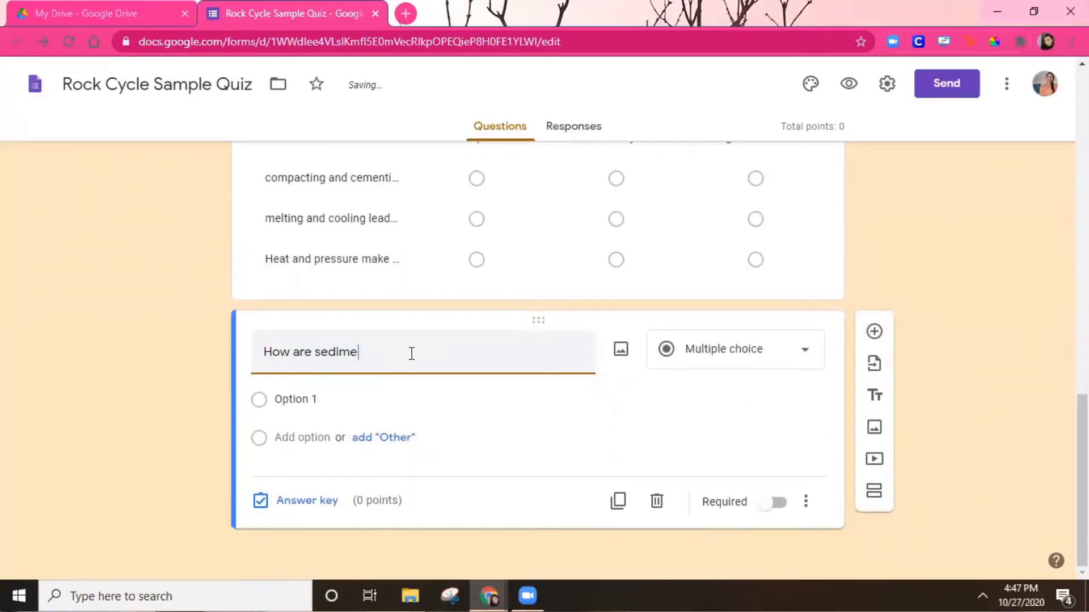
click(755, 353)
click(719, 110)
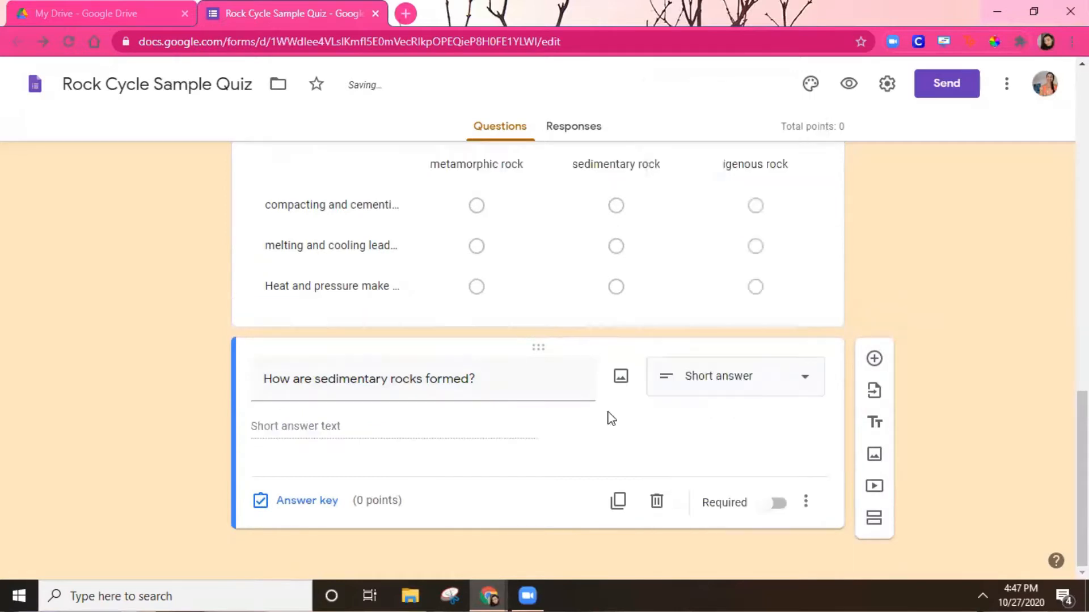
Step: Add a required Paragraph question reading "Compare and contrast the three classes of rock."
click(874, 358)
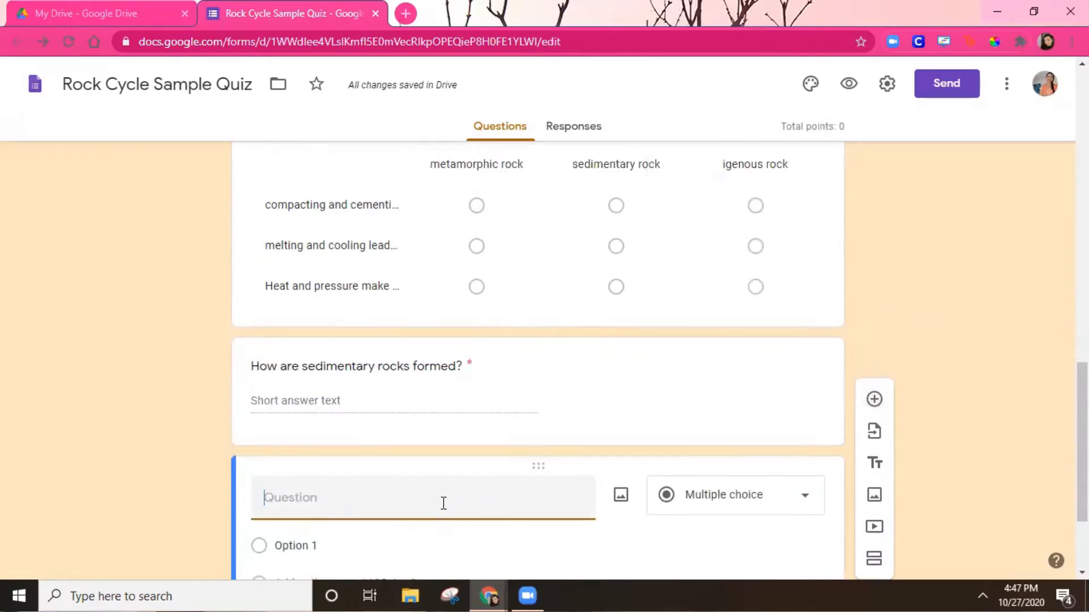
text(Compare and contrast the three tyo)
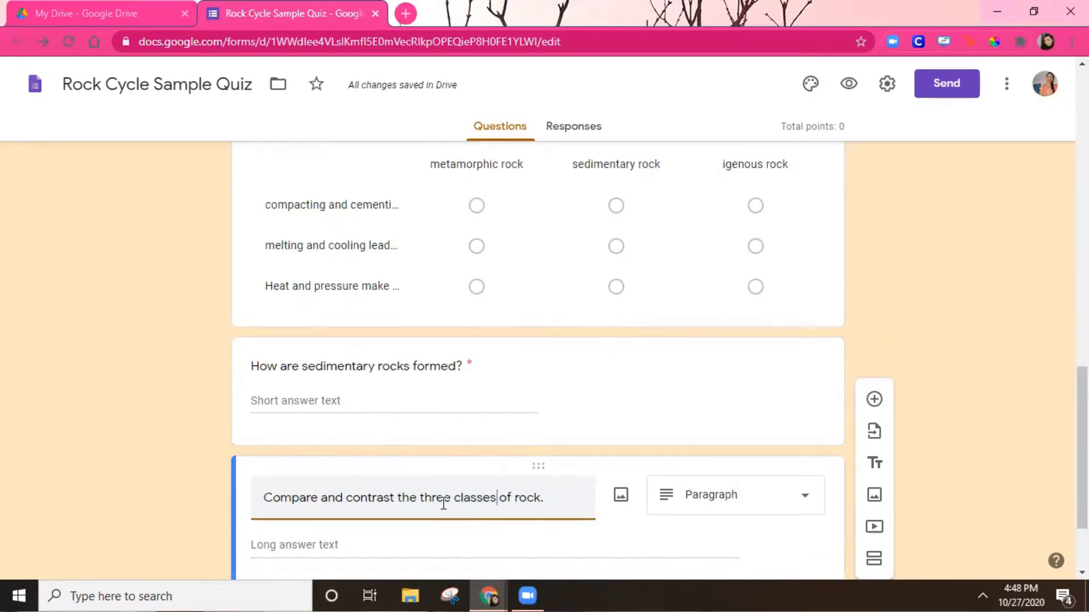
scroll(550, 468, down, 2)
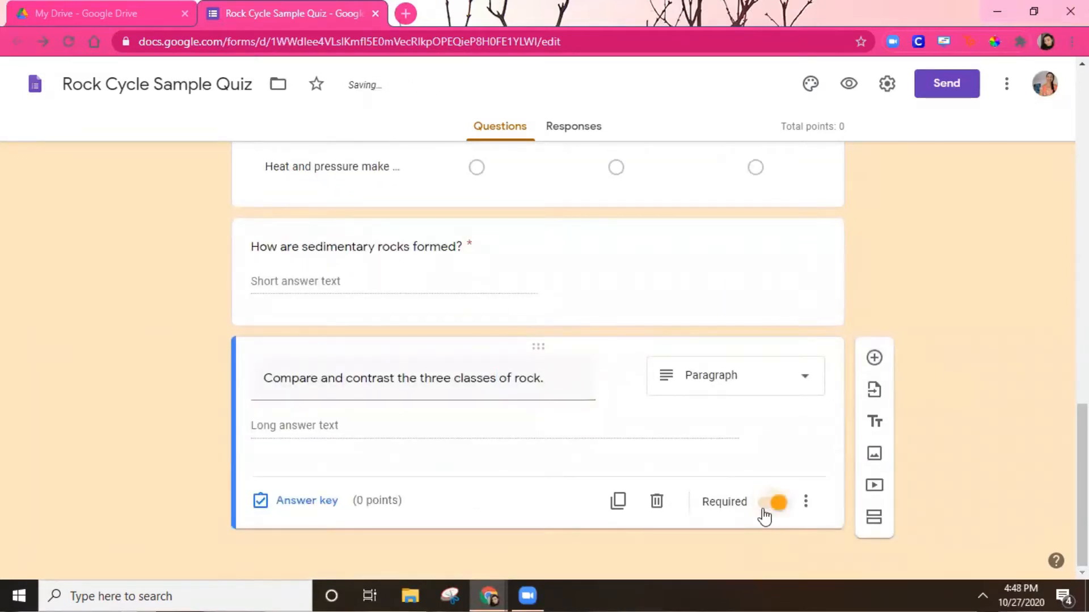
Step: Add a multiple choice question reading "Which of the following pictures is a sedimentary rock?" after the compare and contrast question
scroll(502, 491, up, 10)
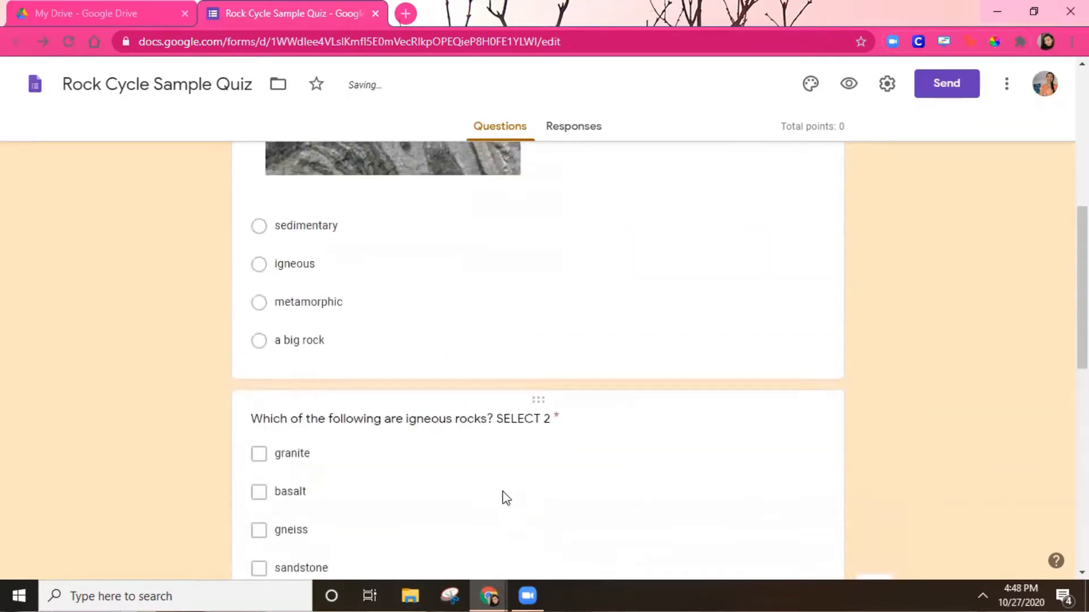
scroll(503, 491, up, 10)
scroll(503, 491, down, 15)
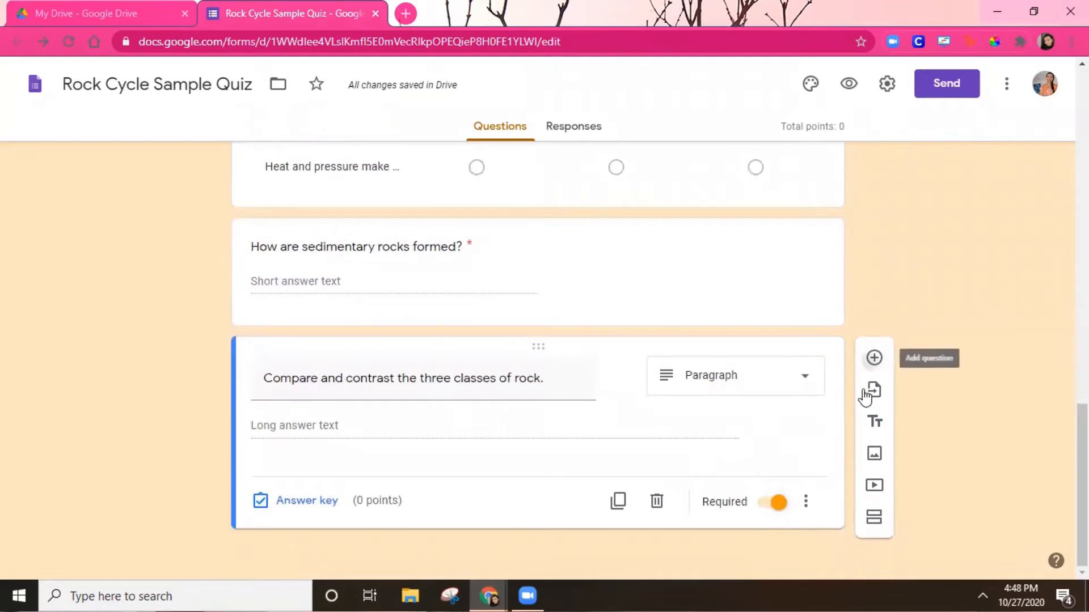
click(873, 358)
scroll(545, 512, down, 3)
text(Which of the s)
key(BackSpace)
text(fo)
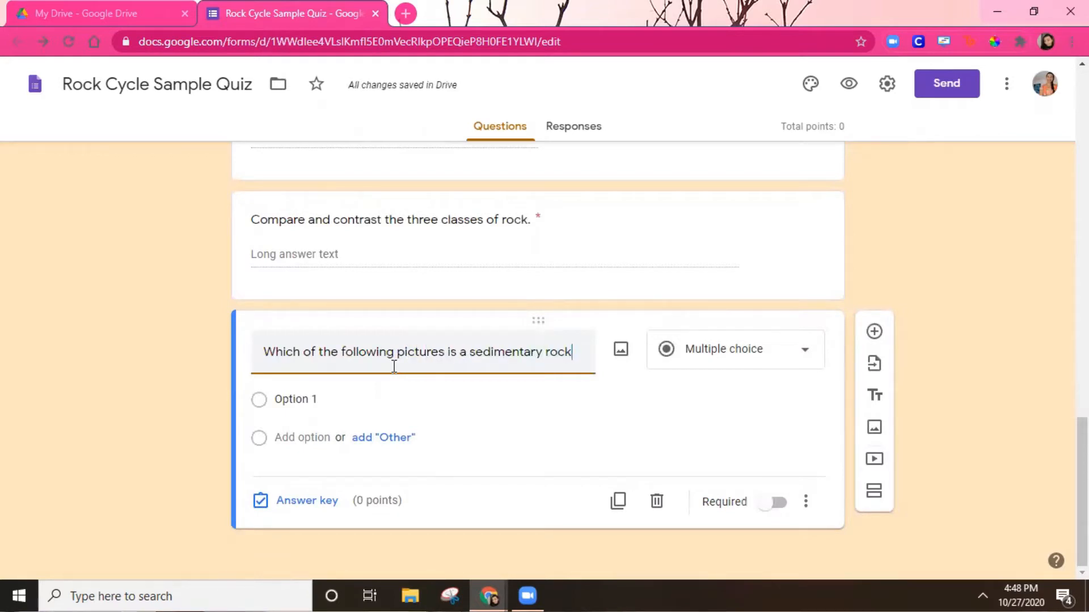
text(?)
Step: Insert a granite picture found with Google Image Search into the first answer option of the sedimentary rock question
click(298, 400)
click(766, 398)
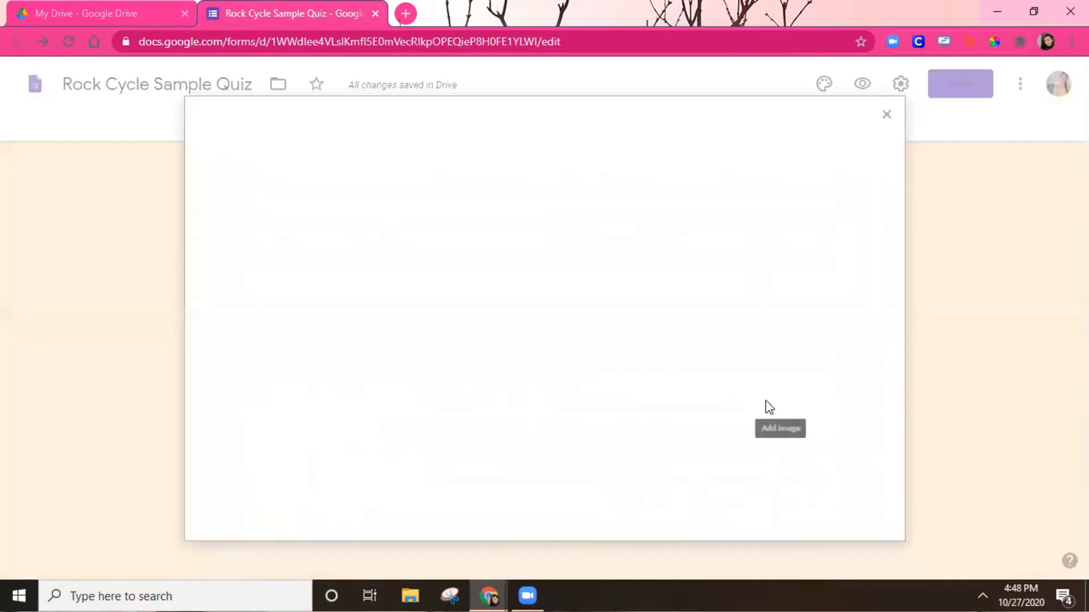
click(667, 194)
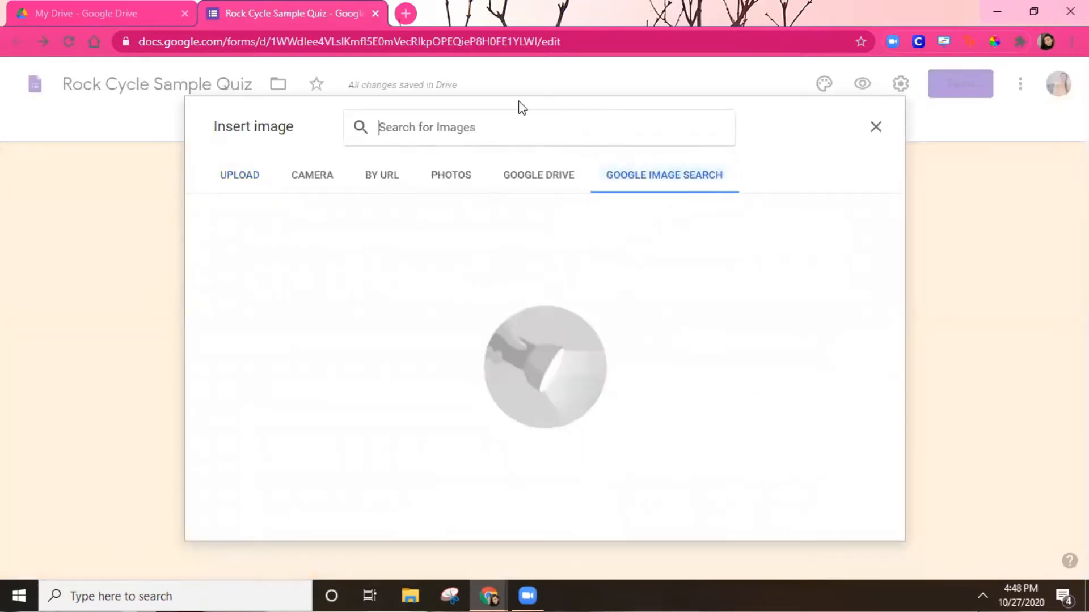
text(granite)
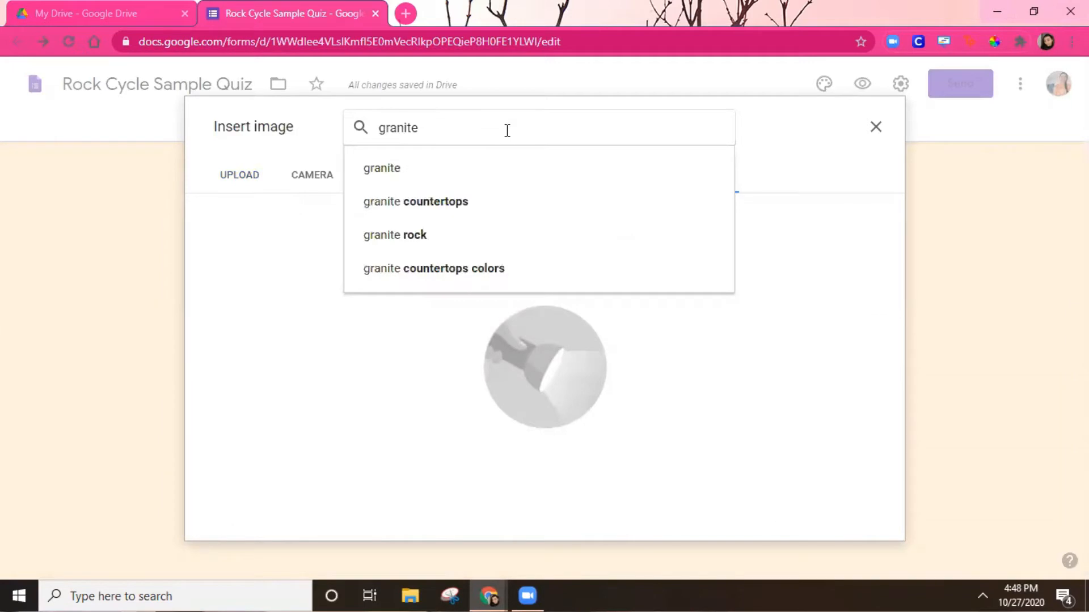
key(Return)
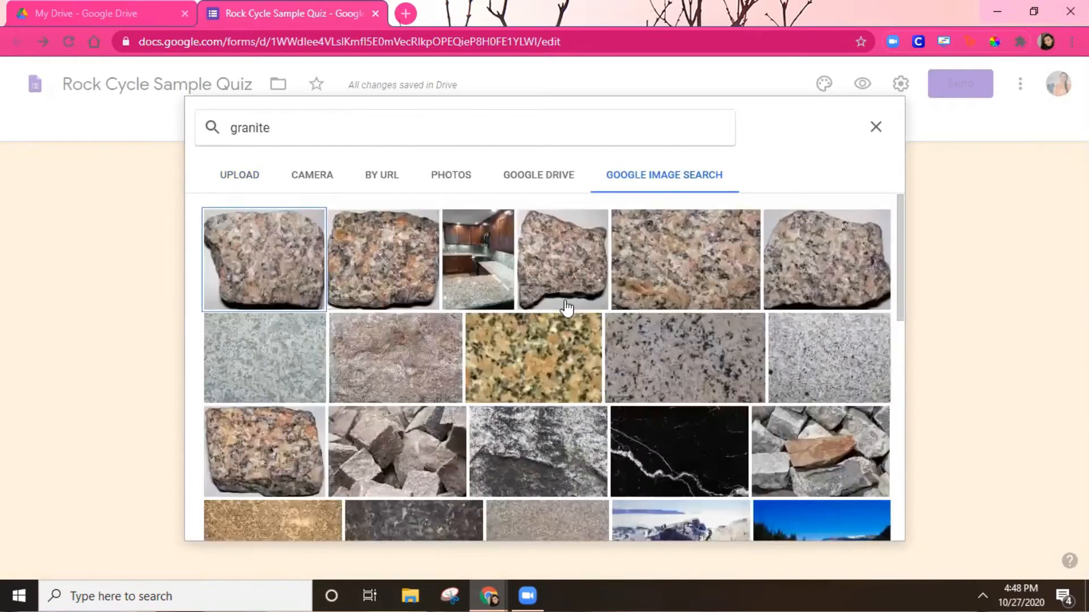
click(408, 281)
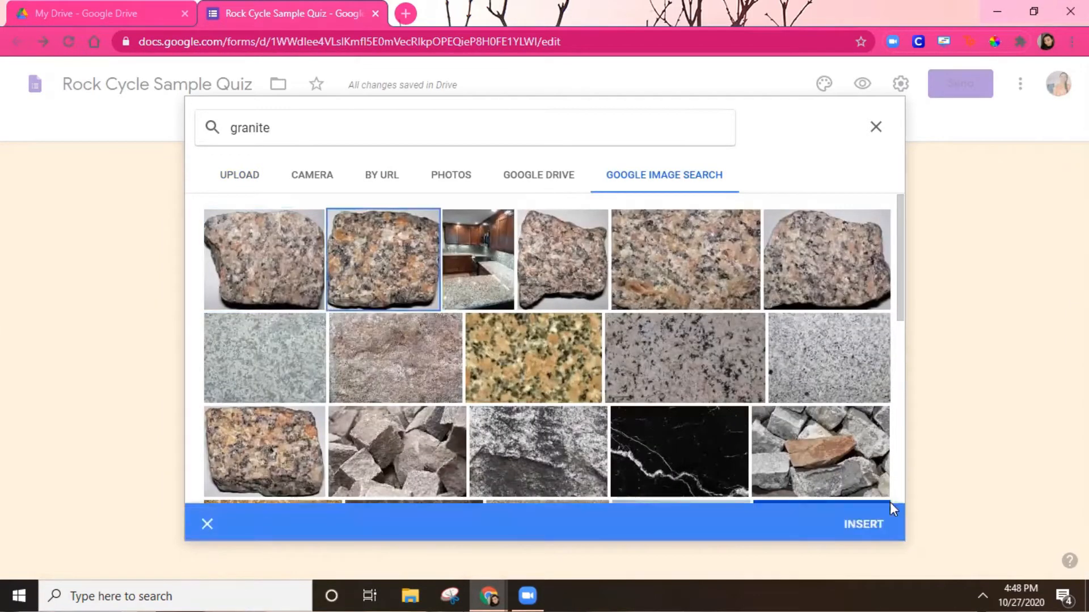
click(861, 521)
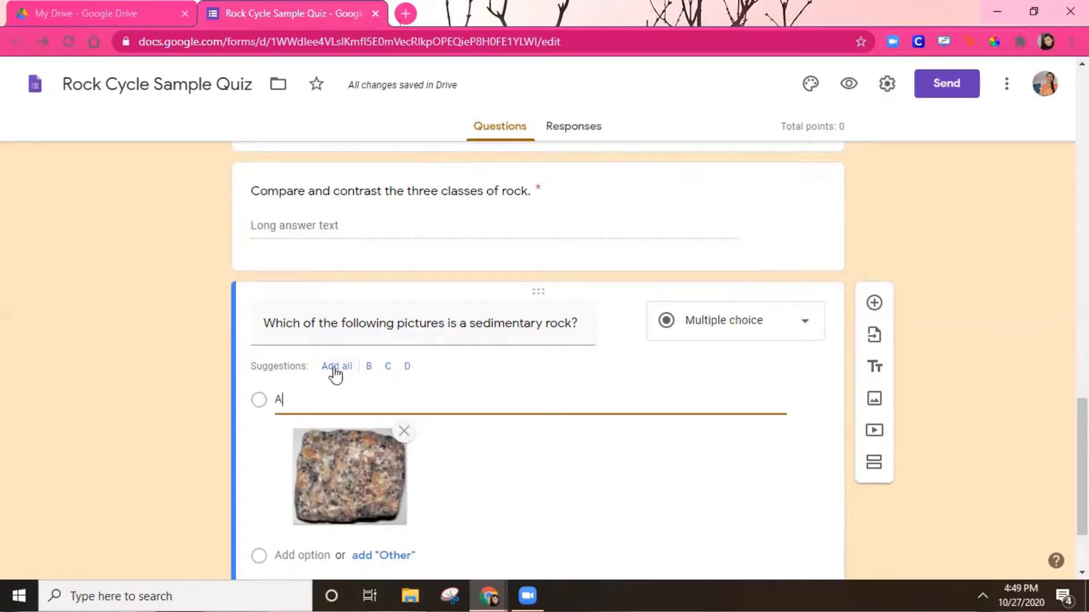
Step: Add all suggested options B, C and D, and insert a basalt picture from Google Image Search into option B
click(335, 368)
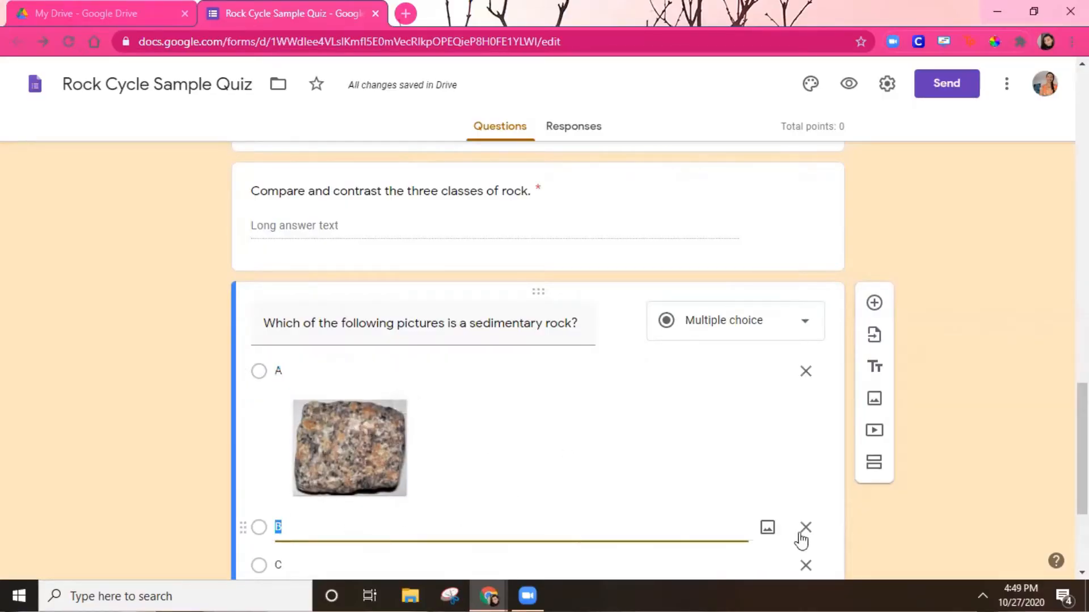
click(772, 528)
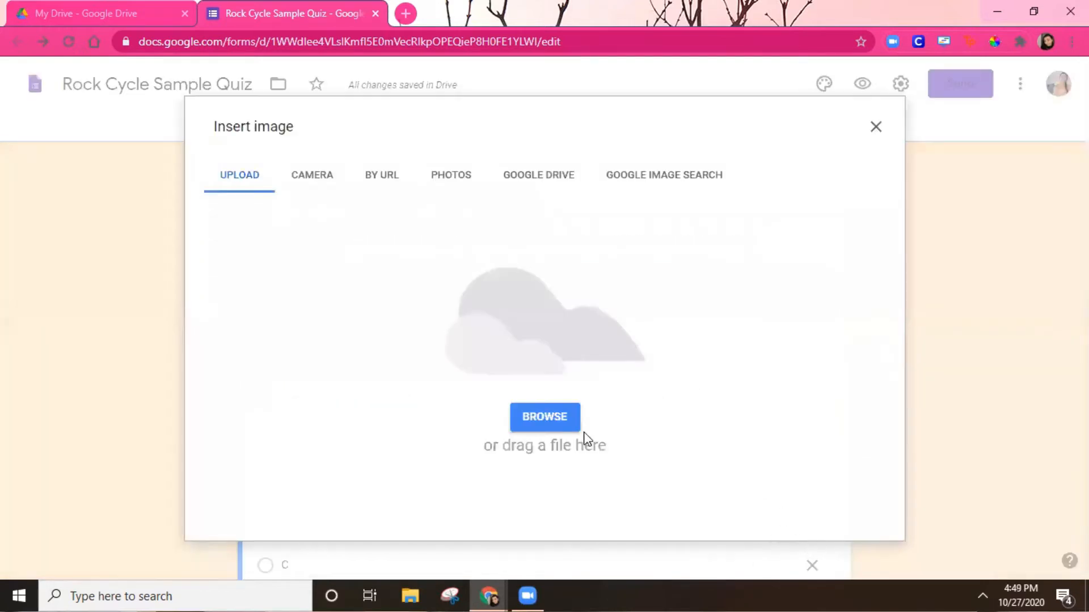
click(675, 179)
text(basalt)
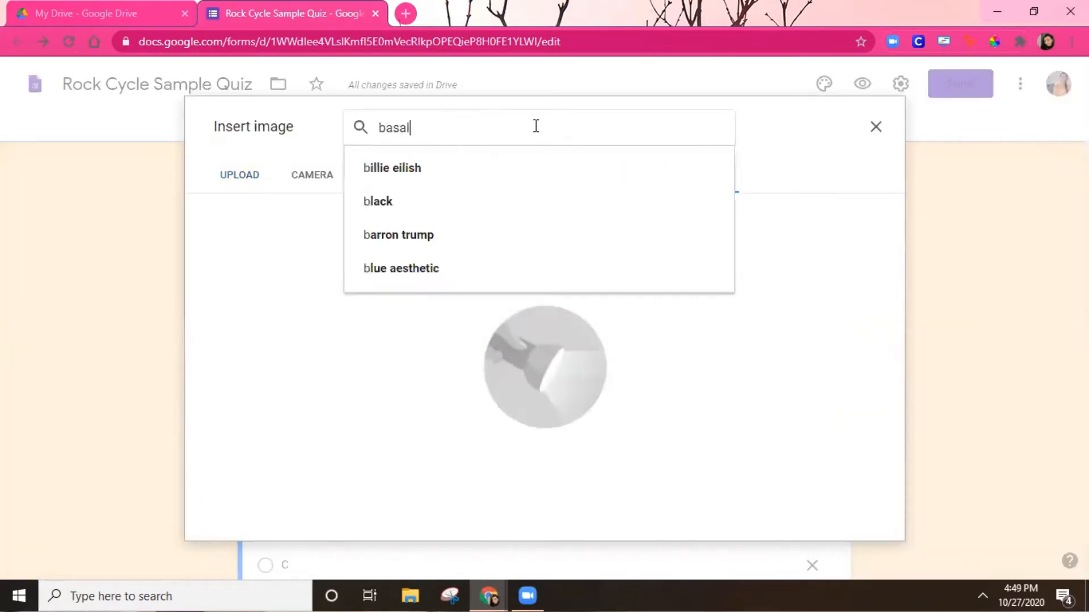
key(Return)
click(533, 352)
click(865, 518)
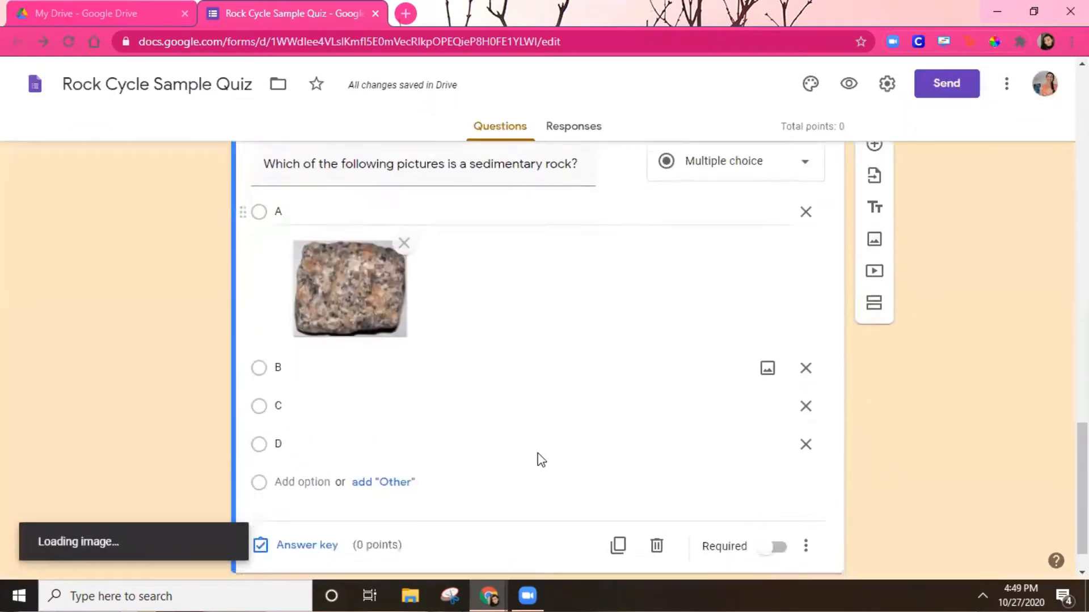
Step: Insert a slate picture from Google Image Search into option C
click(767, 469)
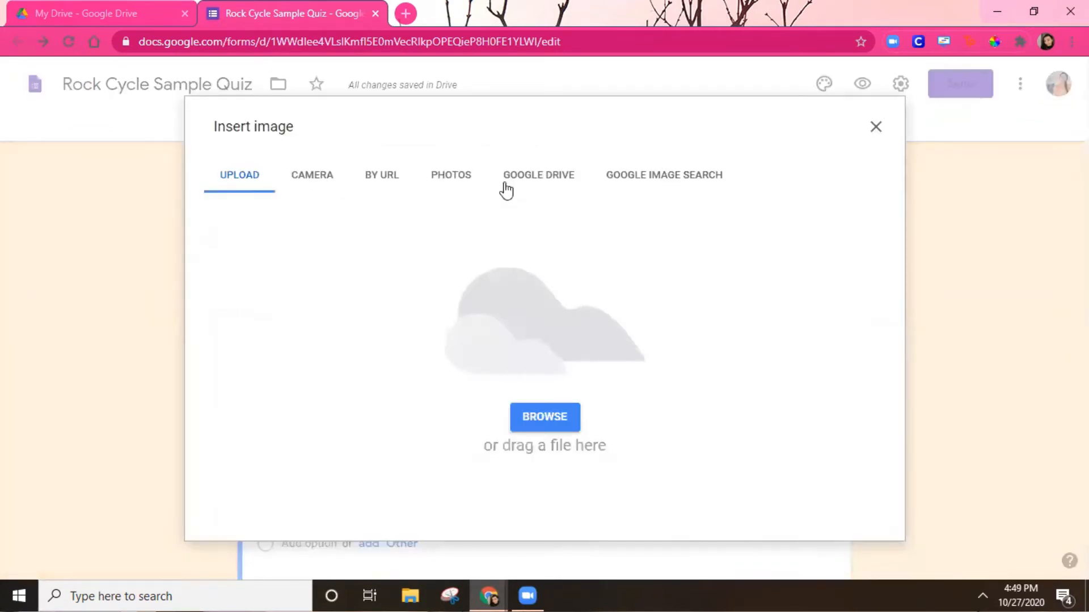
click(664, 175)
text(slate)
key(Return)
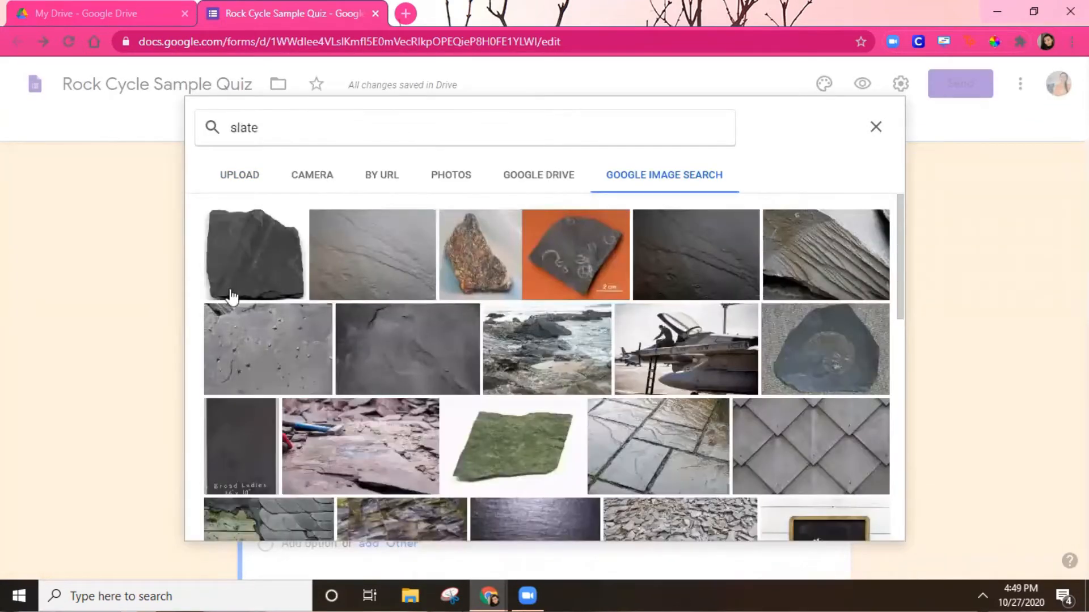
click(246, 272)
click(867, 520)
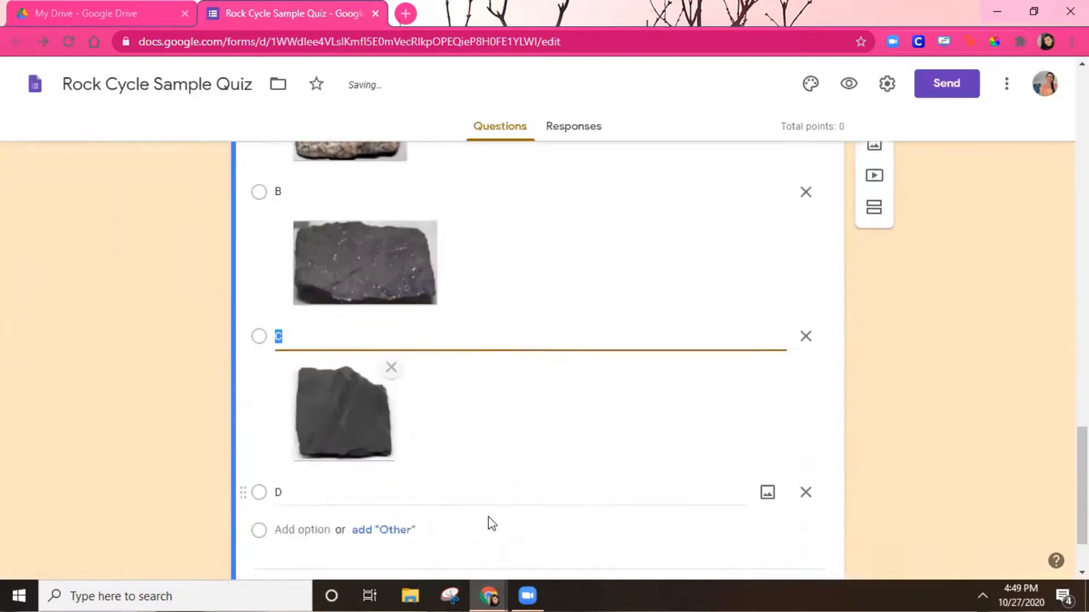
Step: Insert a conglomerate picture from Google Image Search into option D and make the sedimentary rock question required
key(Tab)
click(767, 399)
click(596, 175)
text(conf)
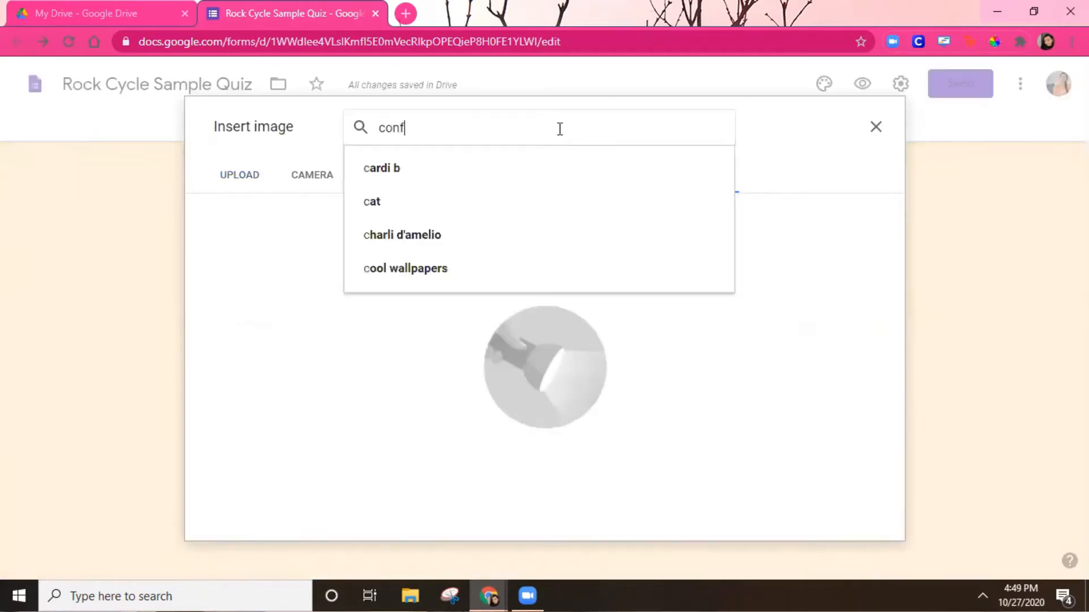
text(lomera)
click(595, 168)
click(257, 264)
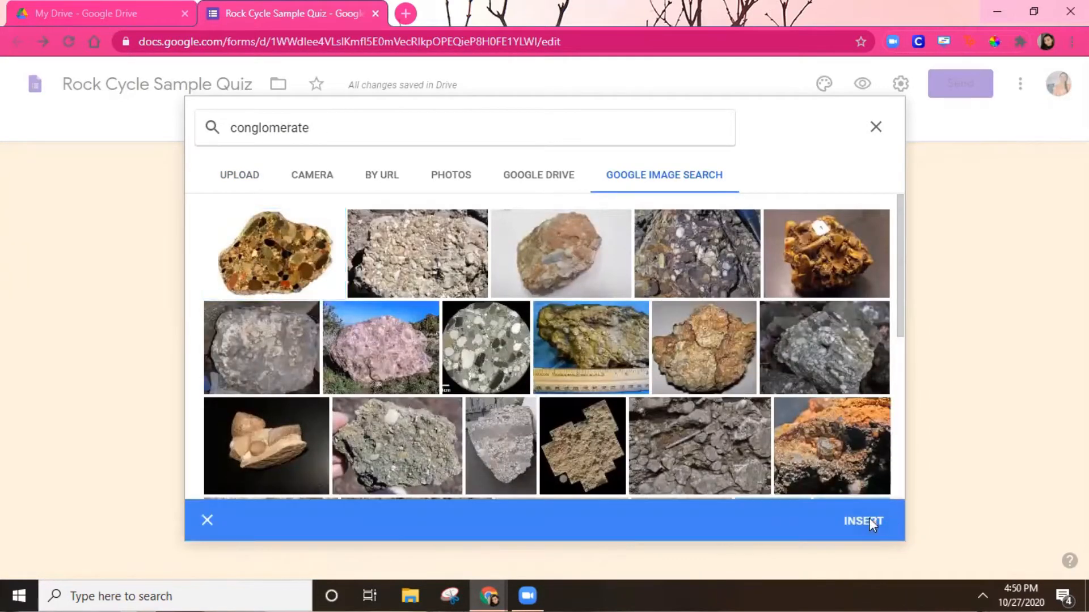
click(869, 521)
click(774, 502)
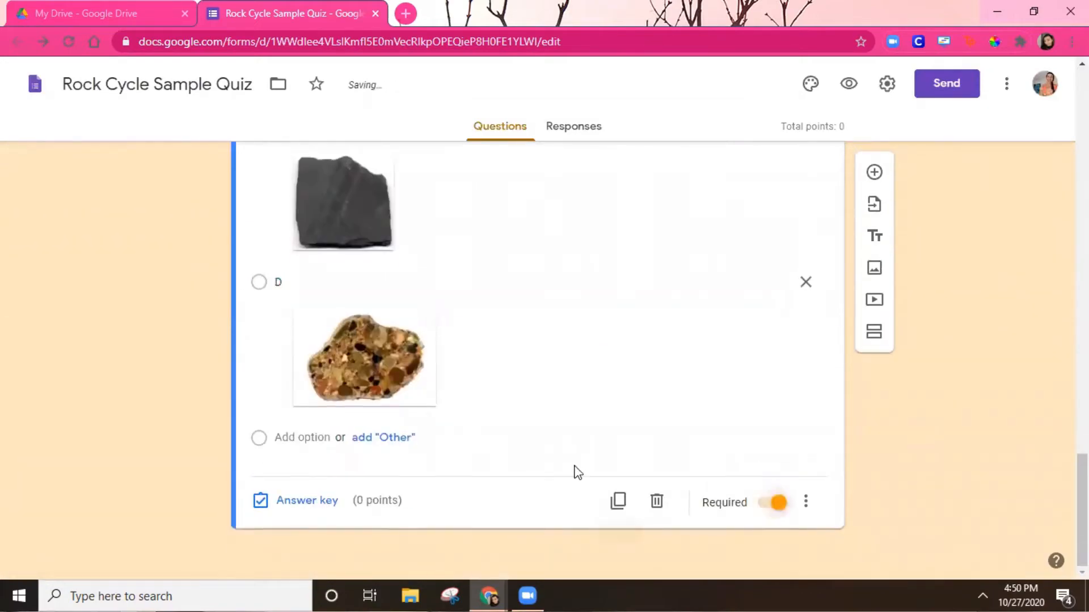
scroll(573, 465, up, 5)
scroll(574, 465, down, 3)
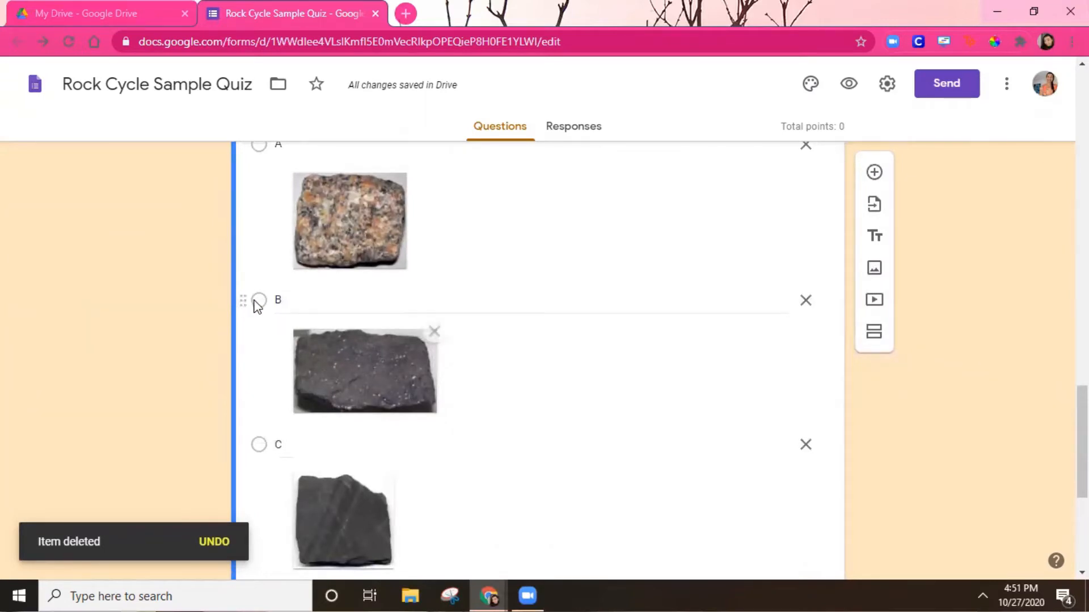
mouse_move(245, 300)
mouse_down()
mouse_move(257, 141)
mouse_move(236, 270)
mouse_move(245, 318)
mouse_move(262, 307)
mouse_up()
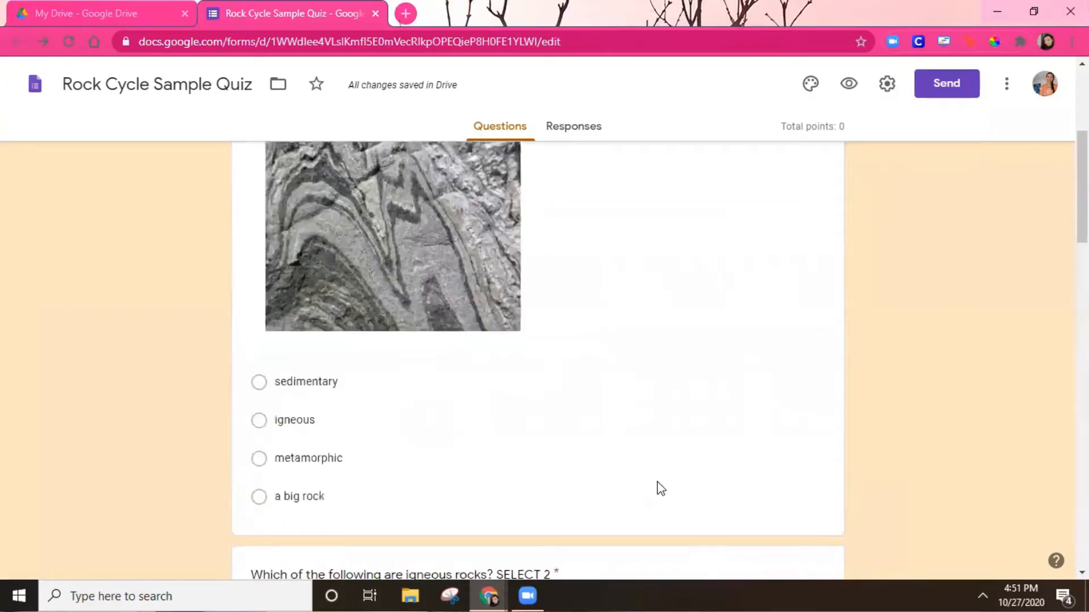
Step: Mark "a big rock" as the correct answer to the "Which is NOT a class or rock?" question and make it worth 2 points
scroll(658, 486, up, 4)
scroll(660, 488, up, 1)
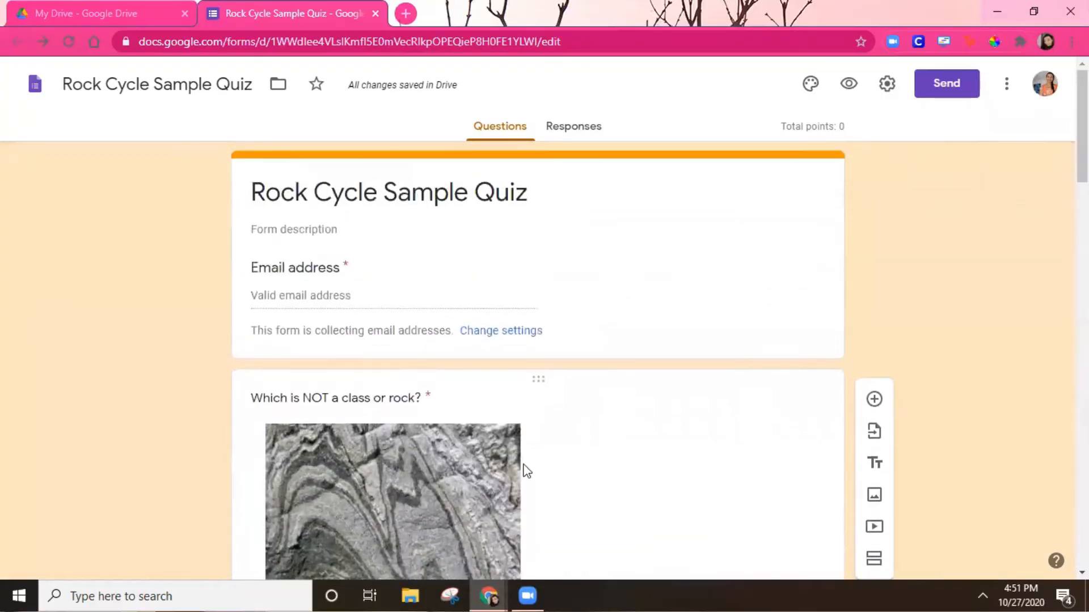
scroll(527, 471, down, 5)
click(656, 423)
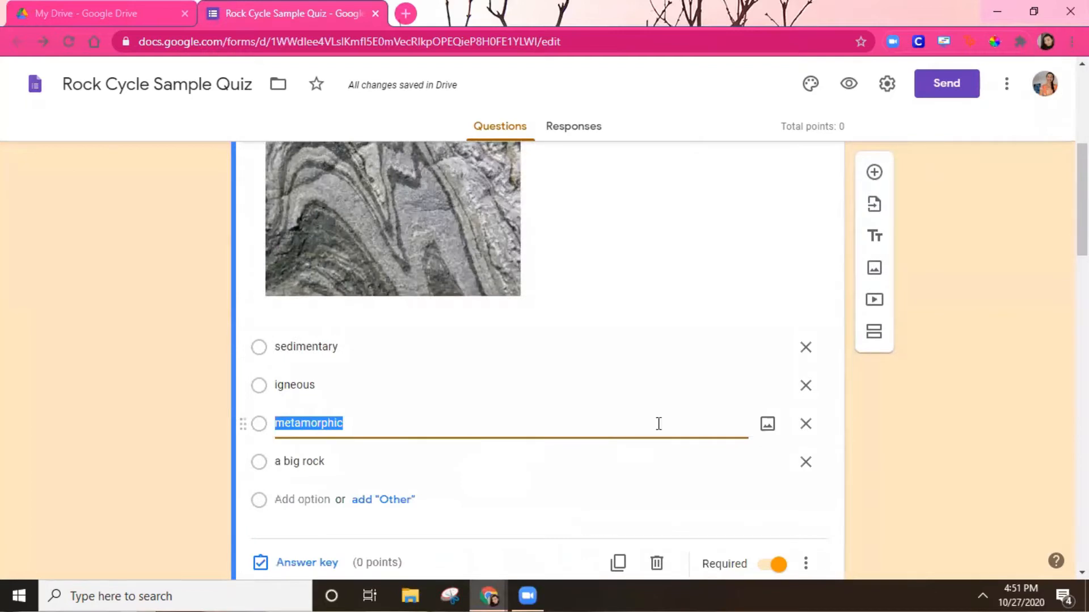
scroll(493, 496, down, 3)
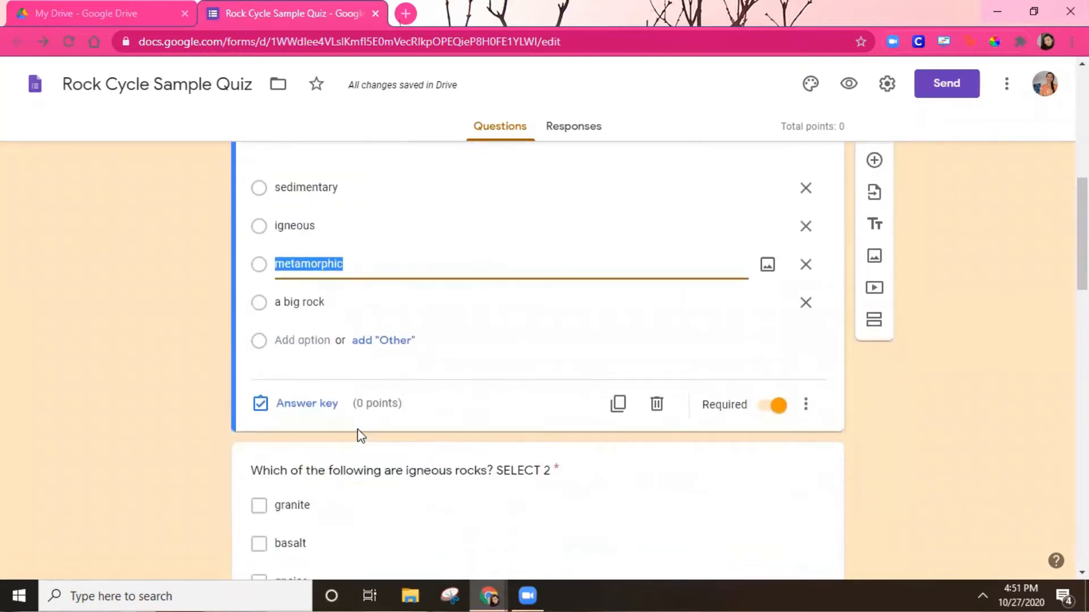
click(317, 414)
scroll(358, 254, down, 3)
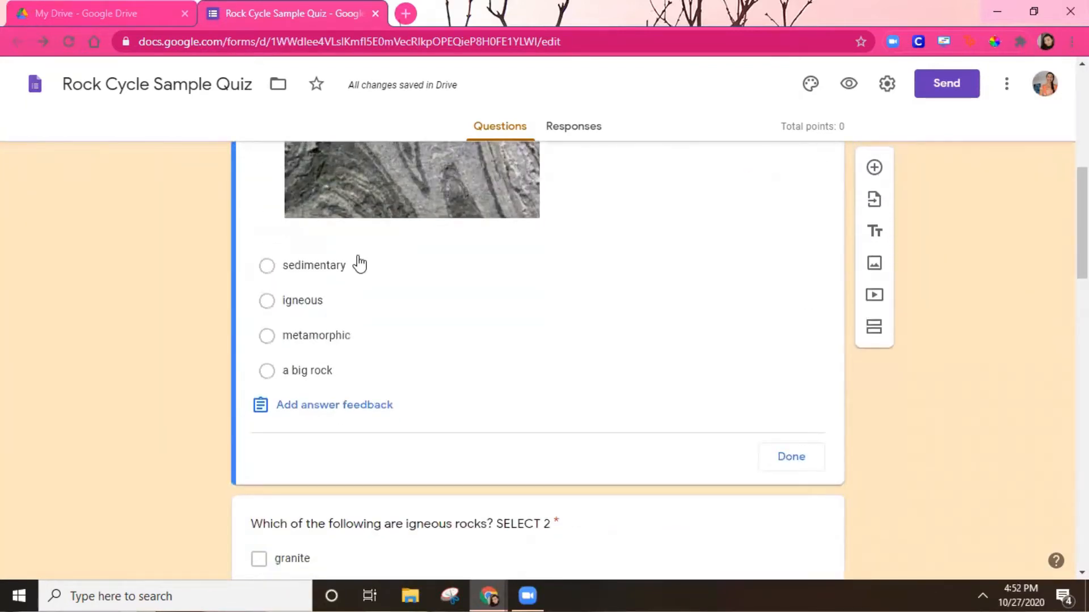
scroll(403, 335, up, 4)
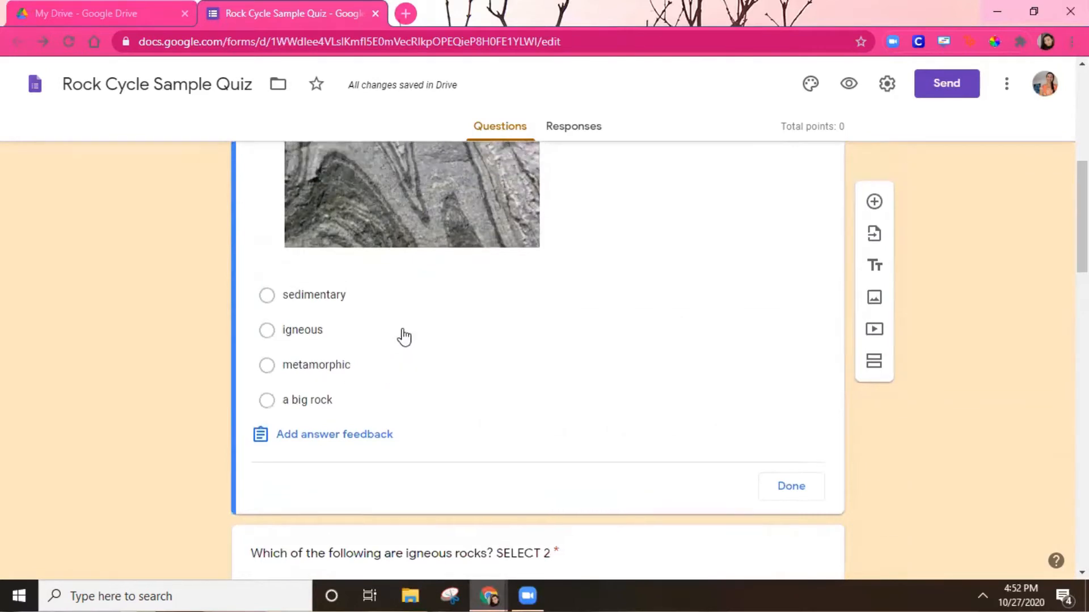
scroll(376, 381, down, 3)
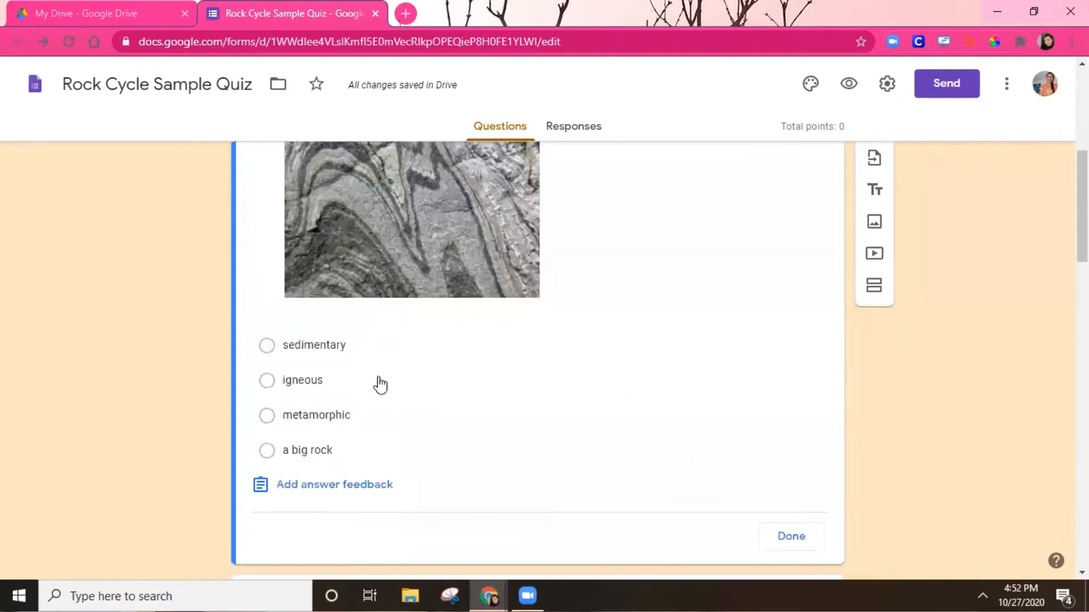
click(306, 453)
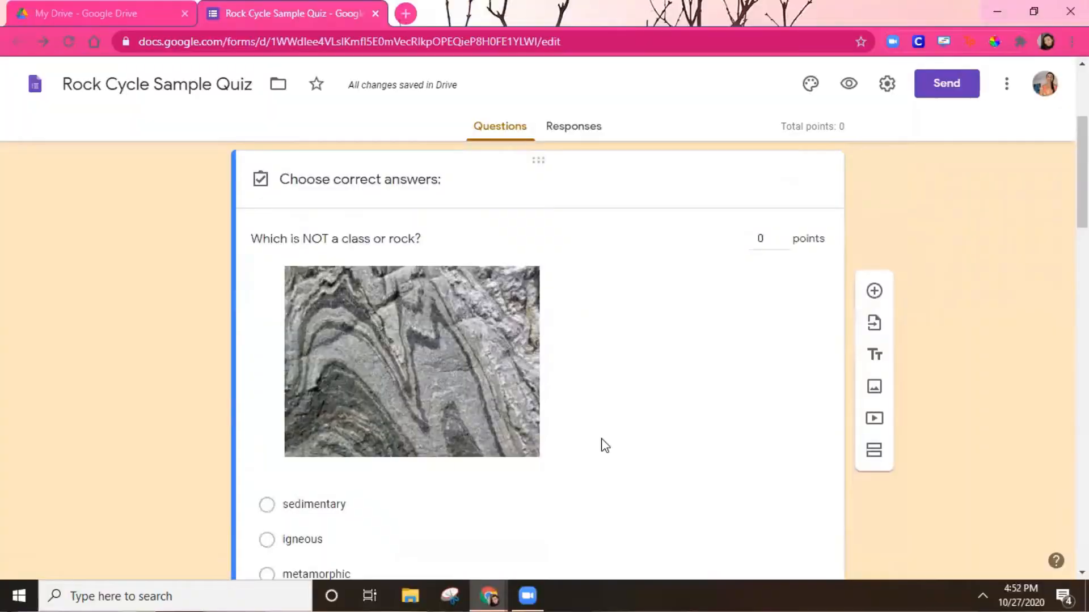
scroll(482, 466, down, 3)
scroll(652, 420, up, 3)
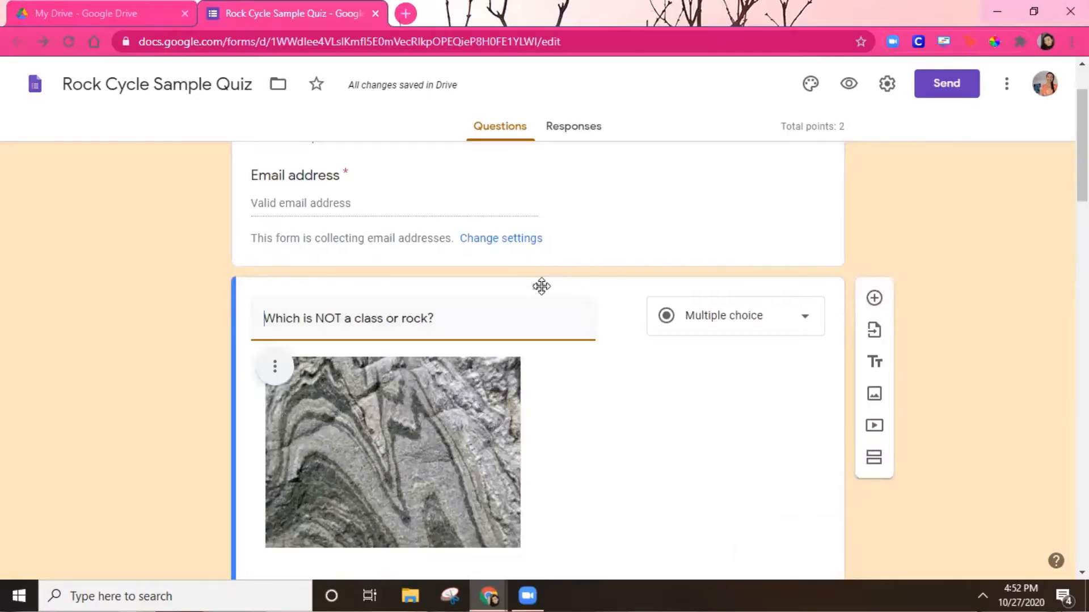
Step: Move the "Which is NOT a class or rock?" question below the igneous rocks question and open the igneous rocks question's answer key
drag(542, 287, 573, 250)
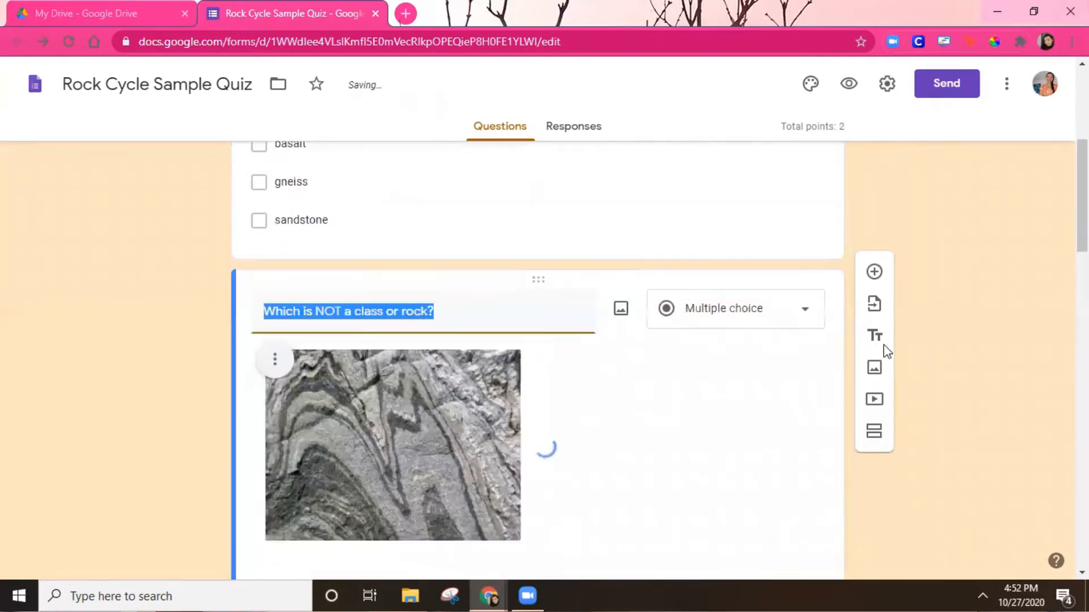
scroll(569, 225, up, 4)
click(503, 365)
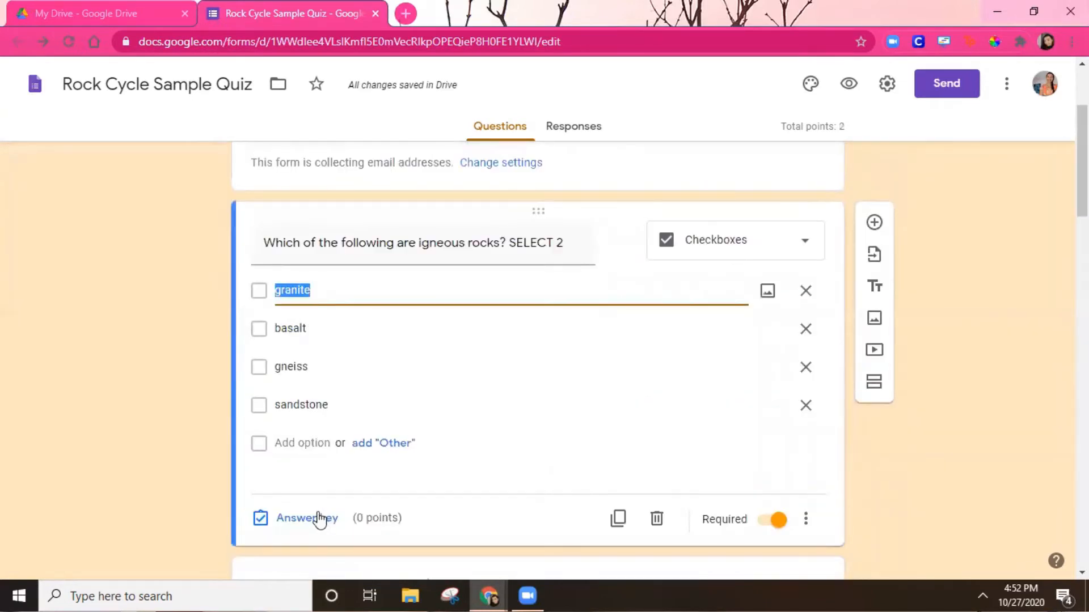
click(315, 520)
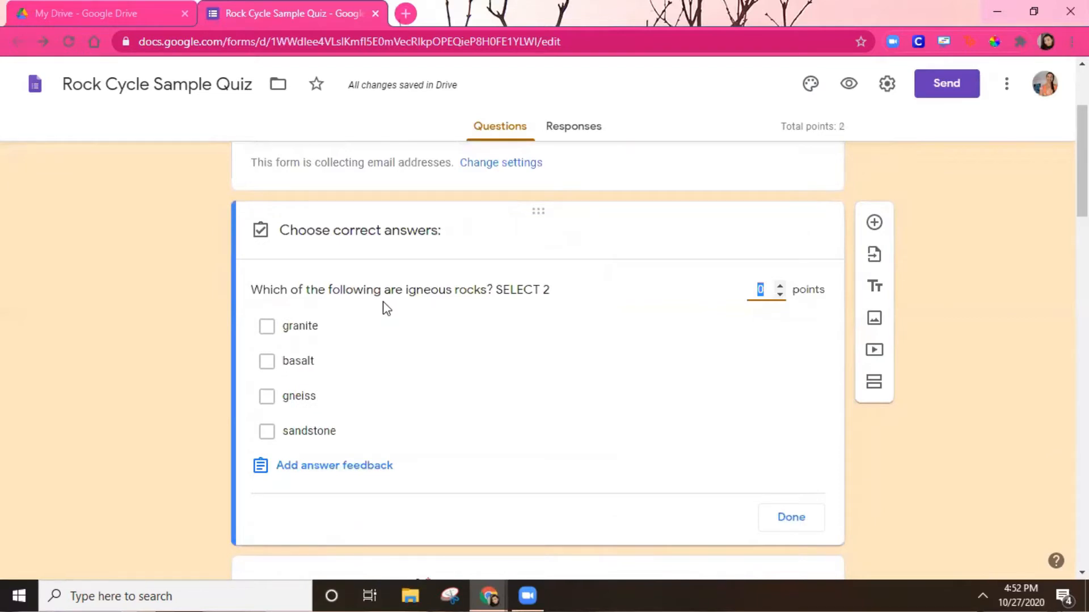
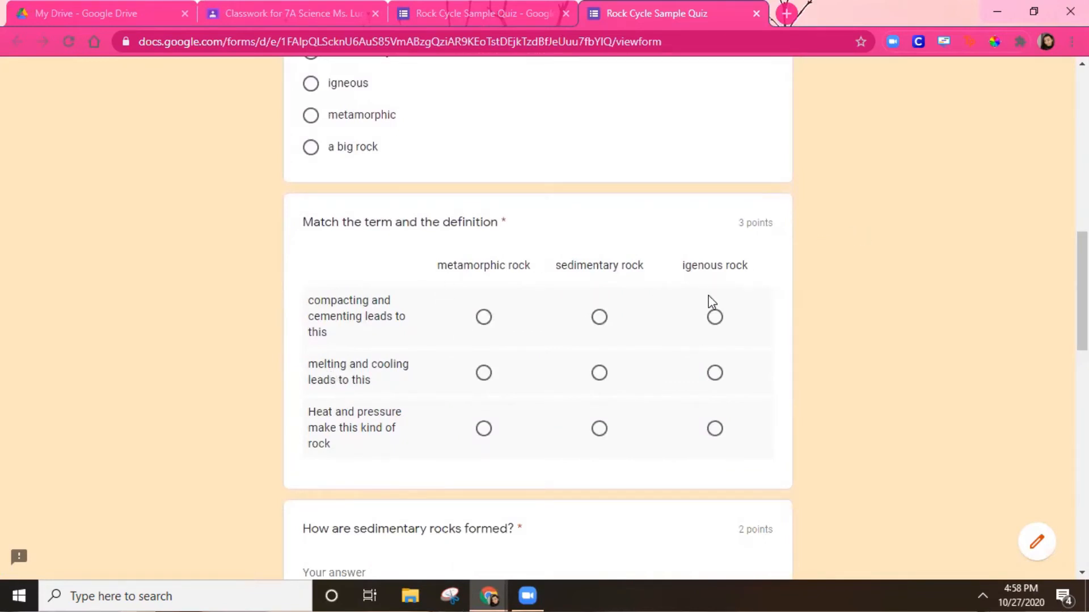
Step: Look through the respondent view of the quiz from the matching question to the sedimentary rock pictures
scroll(882, 328, down, 4)
scroll(882, 327, down, 2)
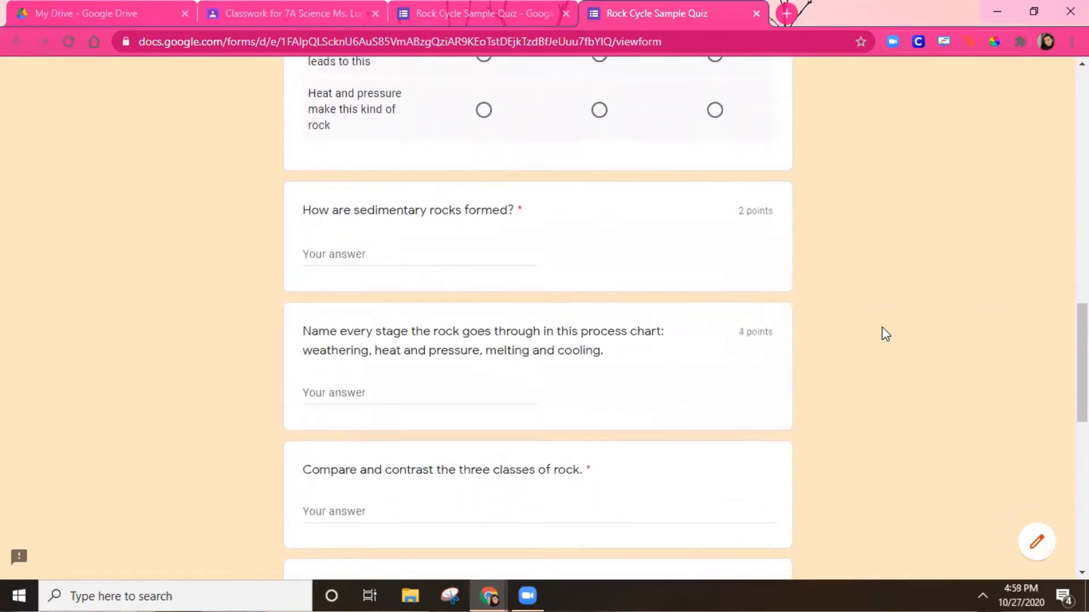
scroll(447, 409, down, 11)
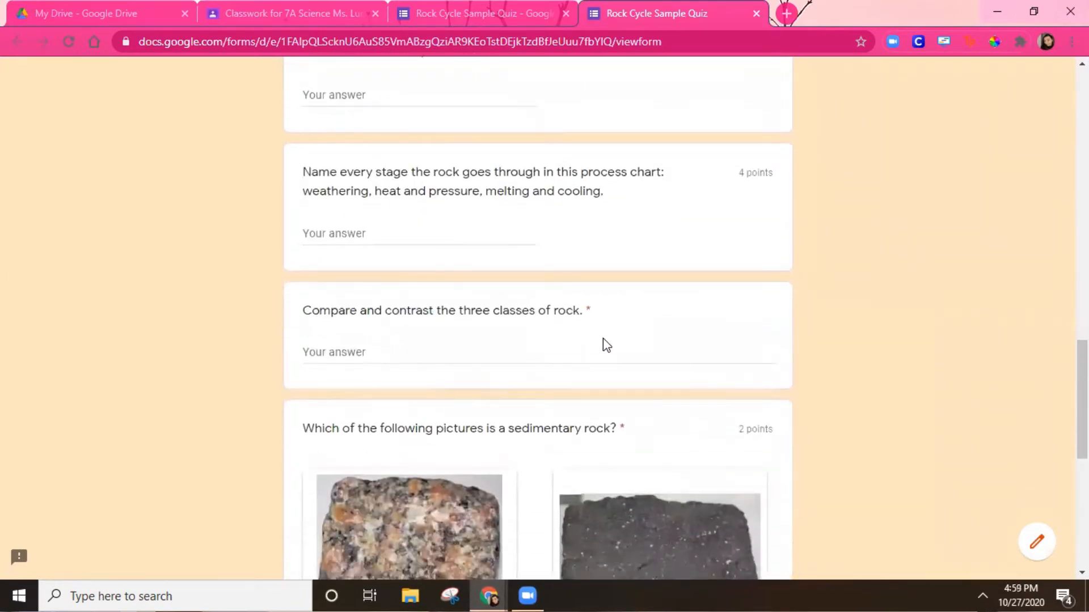
scroll(599, 350, up, 4)
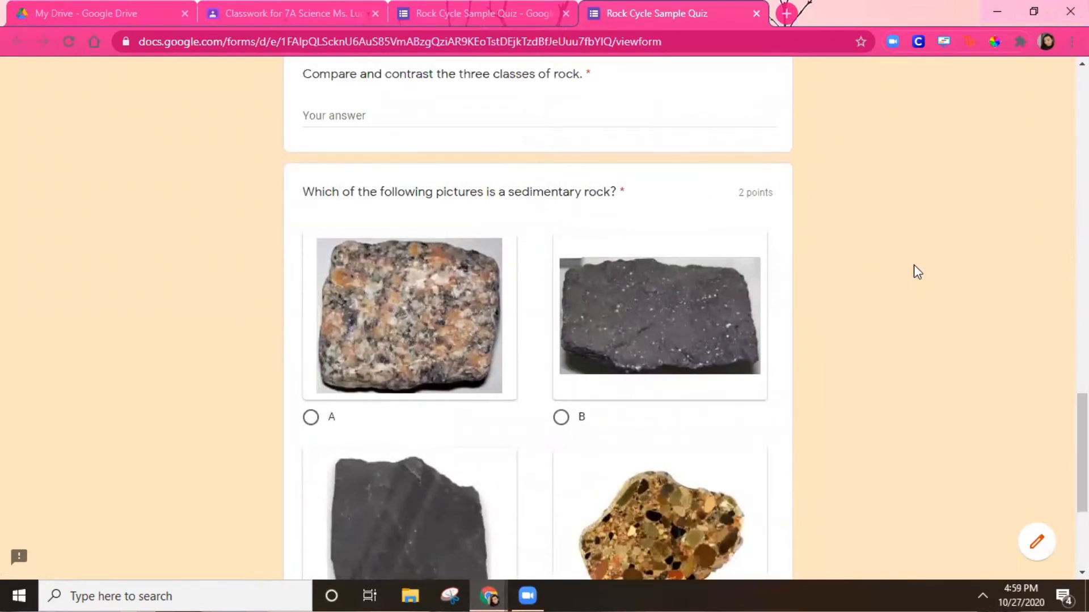
scroll(915, 272, down, 4)
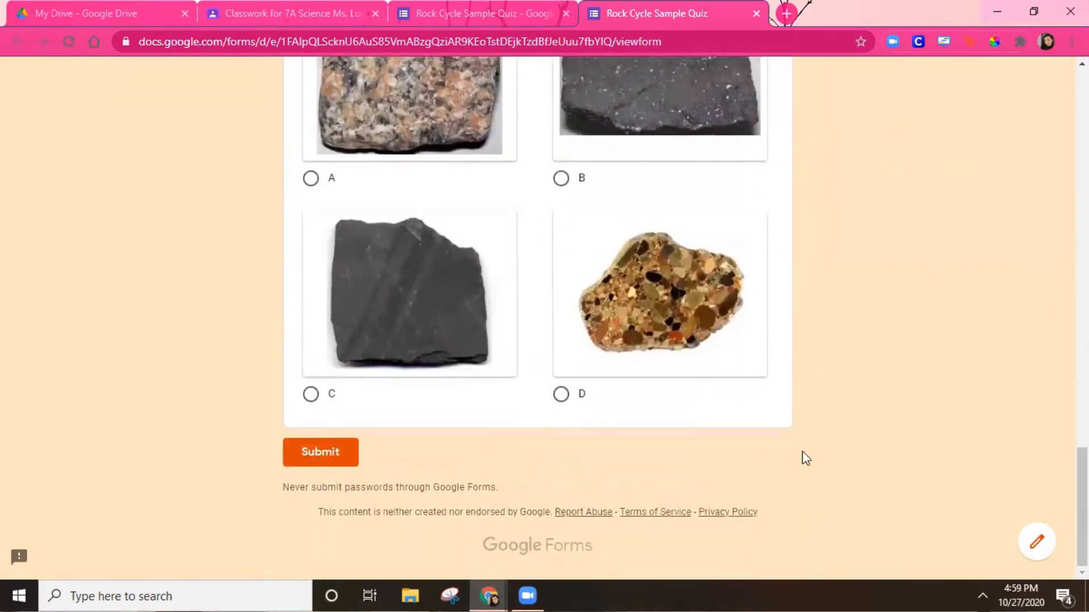
scroll(943, 437, up, 8)
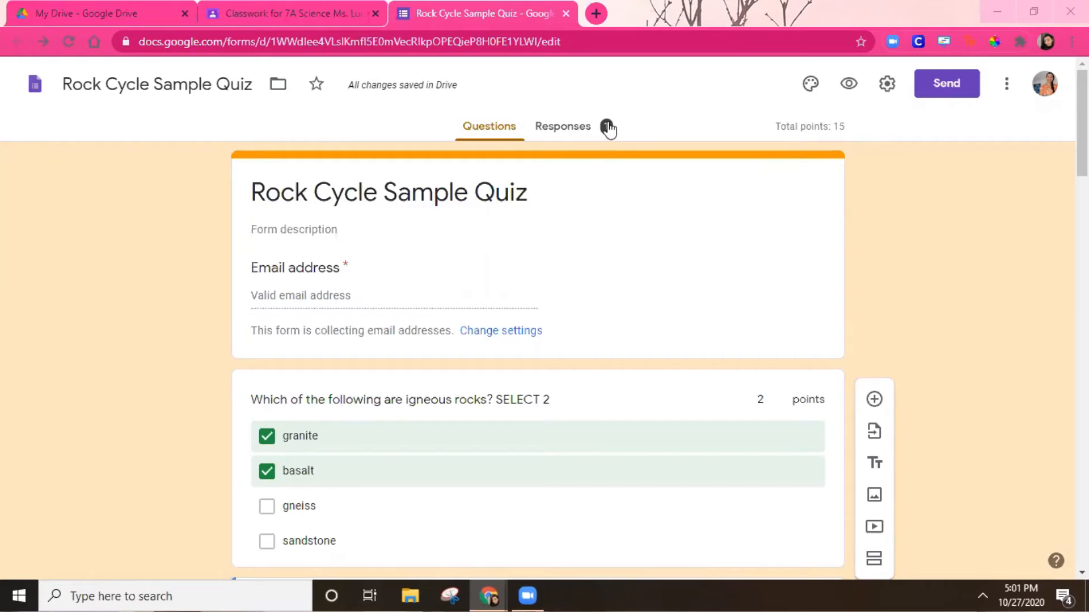
Step: Examine the response summary, including the insights, frequently missed questions, scores and per-question charts
click(557, 124)
scroll(460, 368, down, 3)
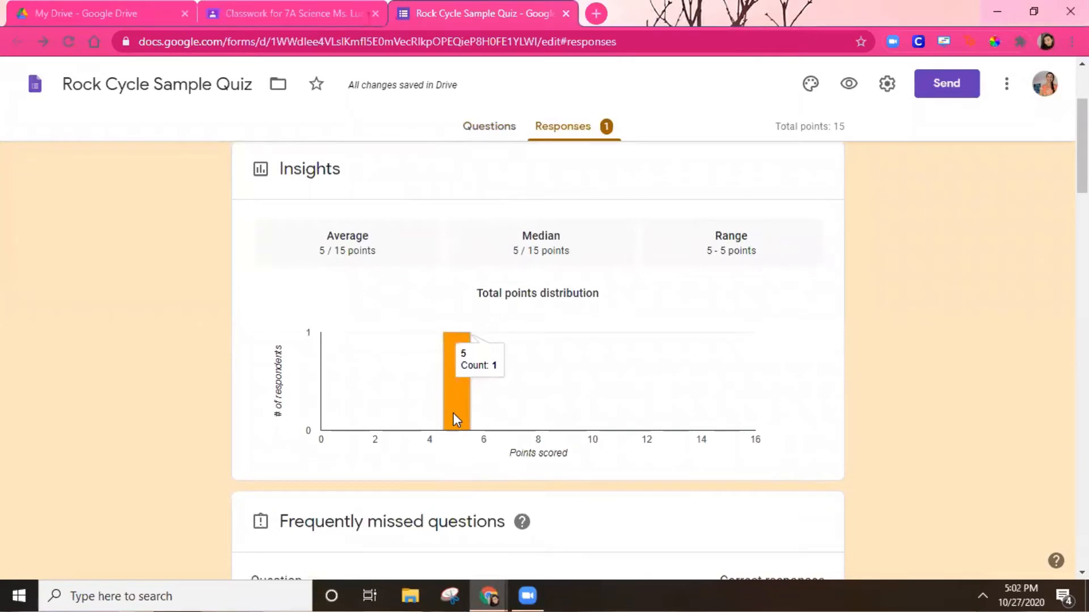
scroll(454, 416, down, 5)
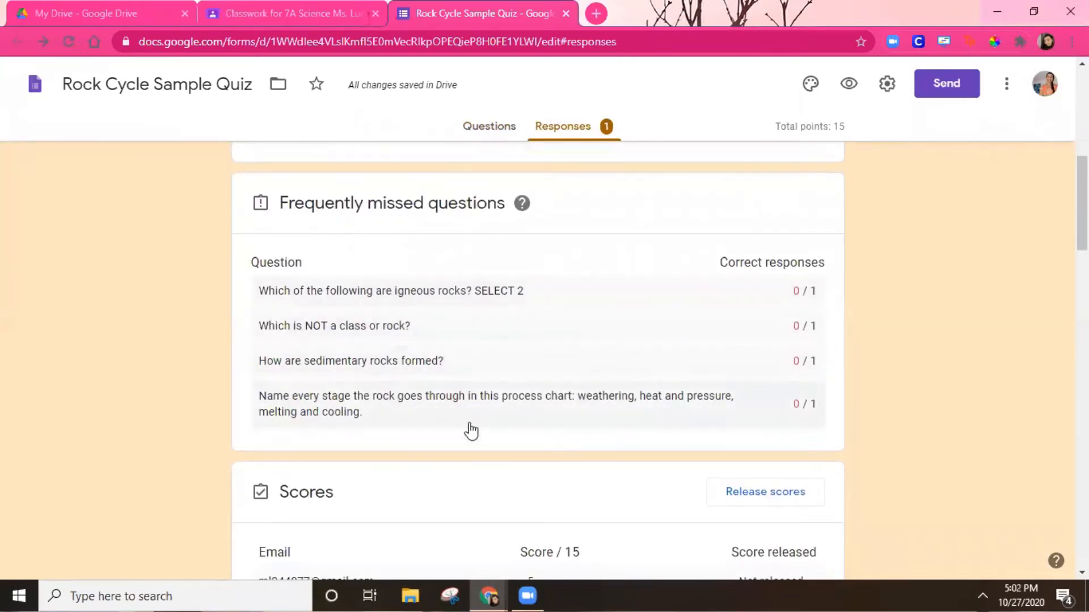
scroll(576, 342, down, 4)
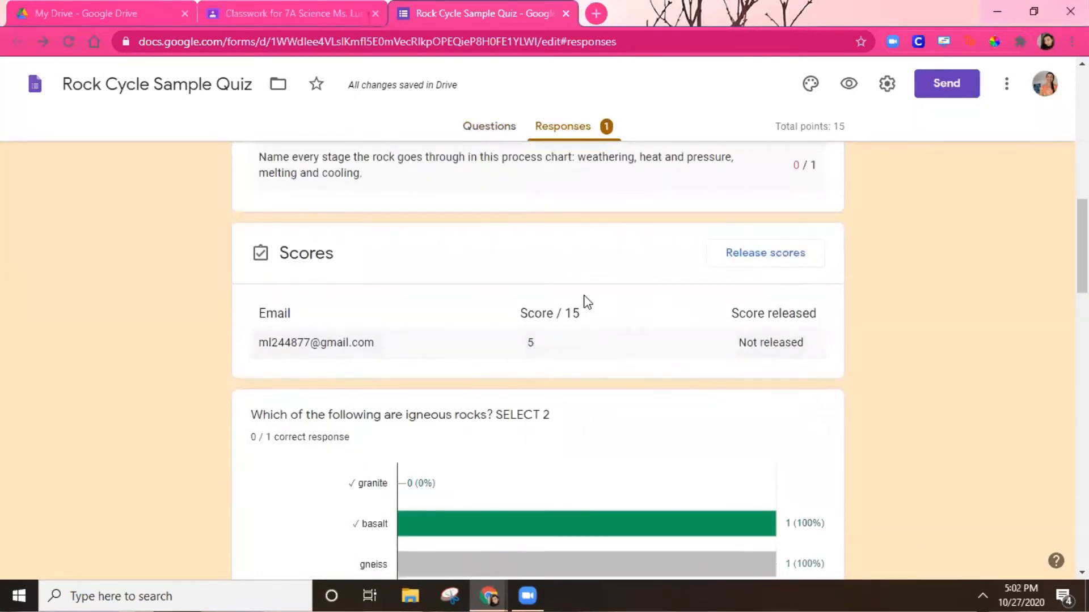
scroll(621, 291, down, 5)
scroll(575, 296, up, 1)
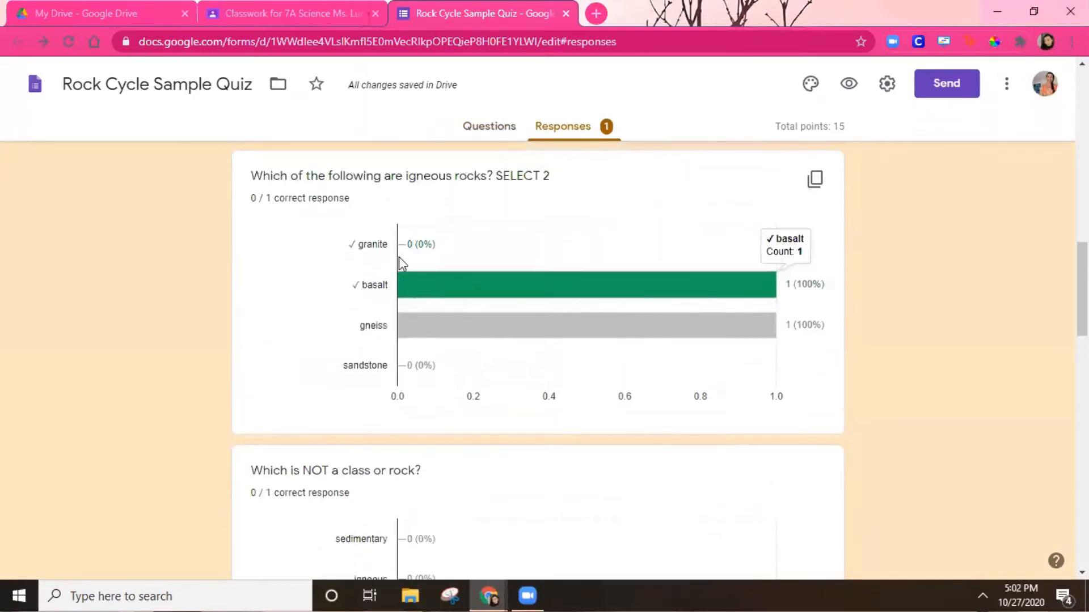
scroll(556, 354, down, 15)
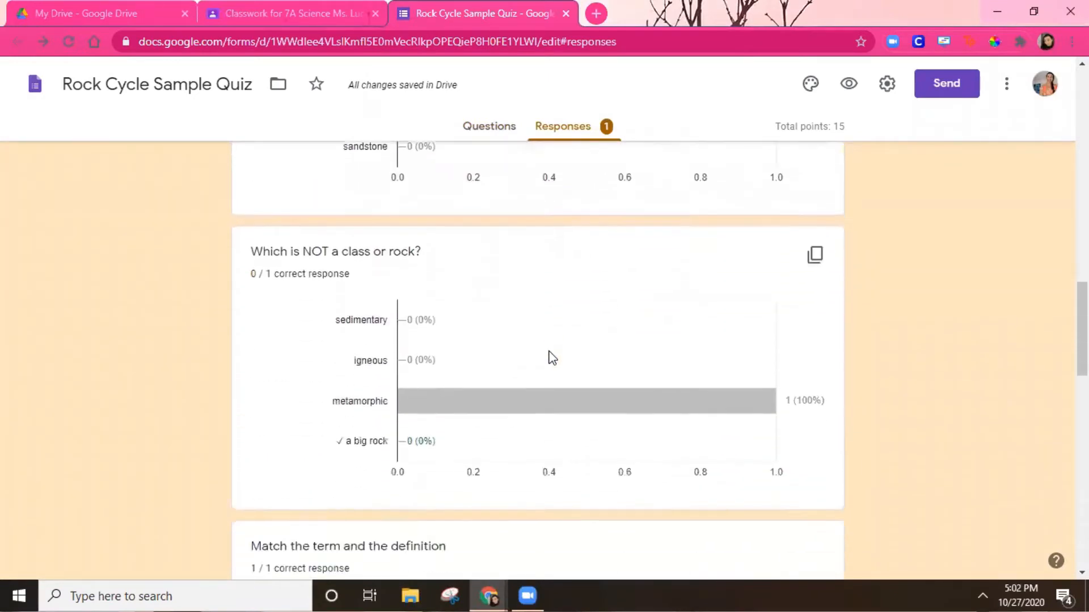
scroll(549, 357, down, 1)
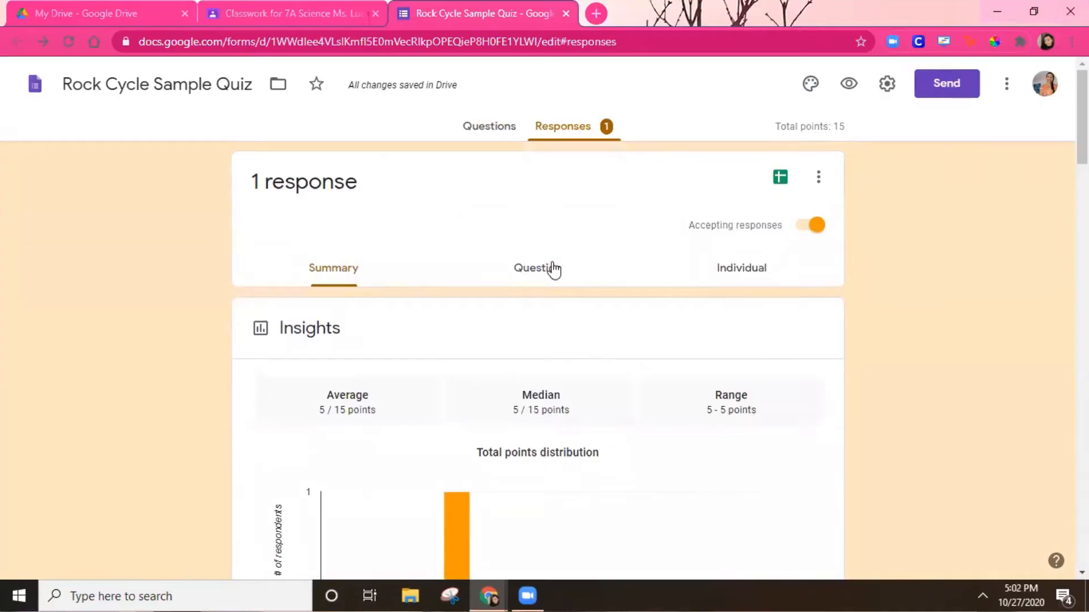
Step: View the responses by question and check the answer given to "Which is NOT a class or rock?"
click(550, 270)
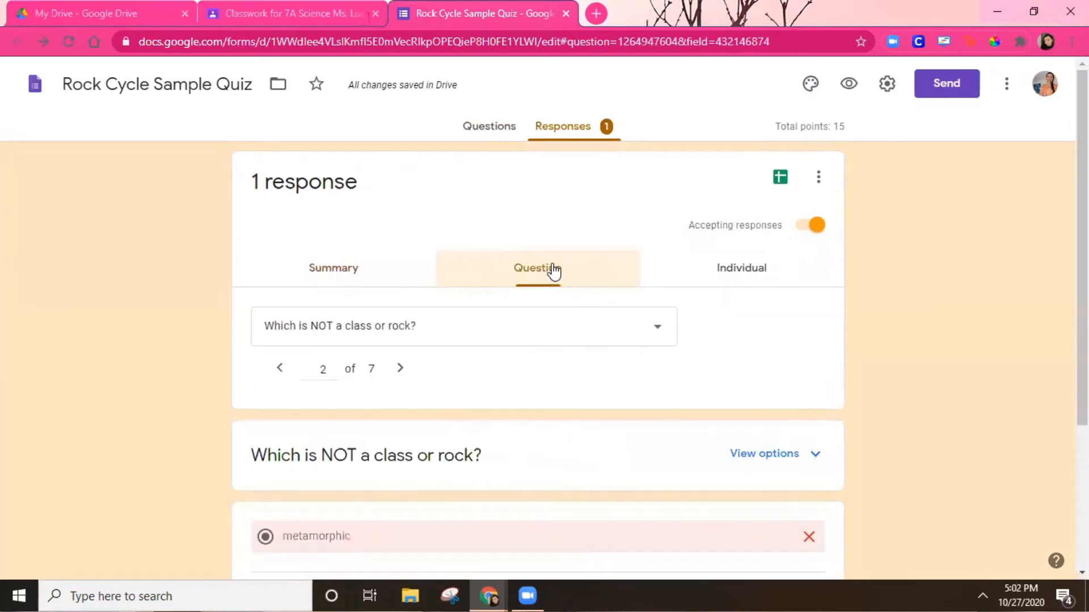
scroll(494, 386, down, 1)
scroll(493, 391, down, 3)
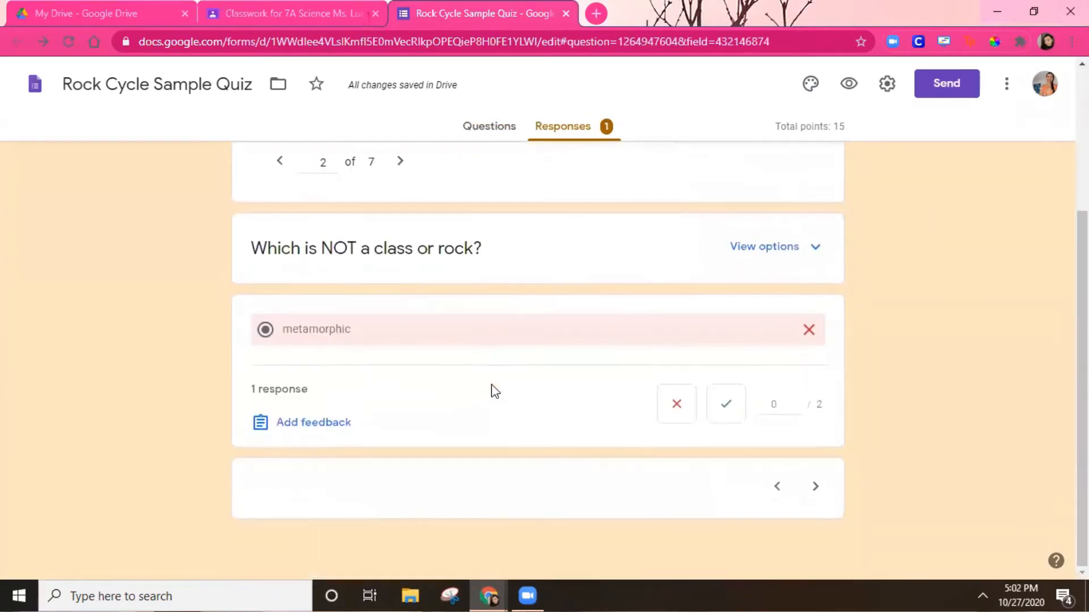
scroll(509, 420, up, 3)
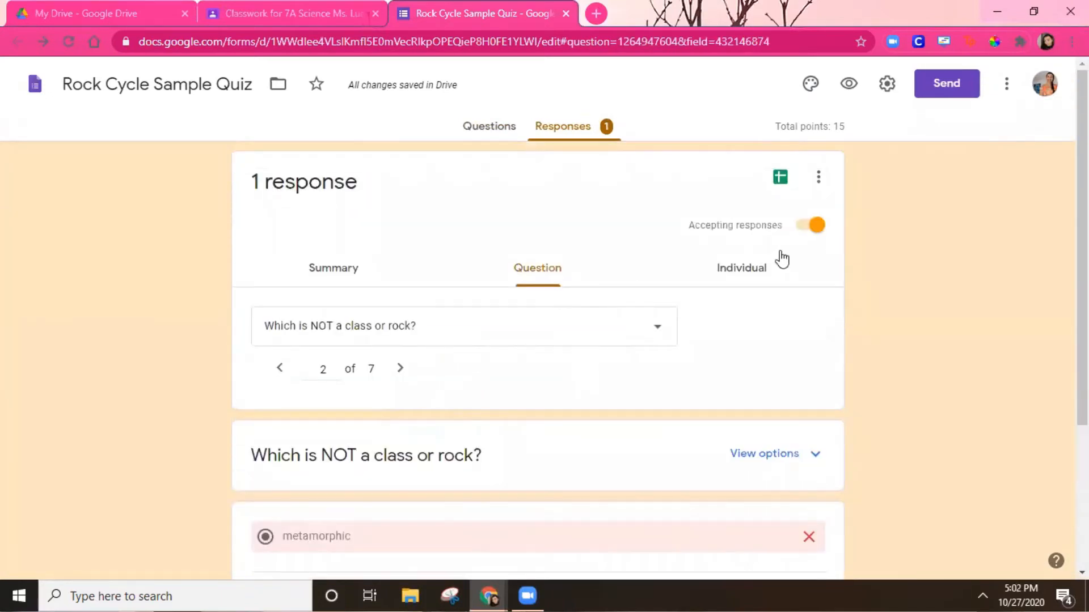
Step: Open the respondent's individual response and award 1 point for the igneous rocks question
click(734, 288)
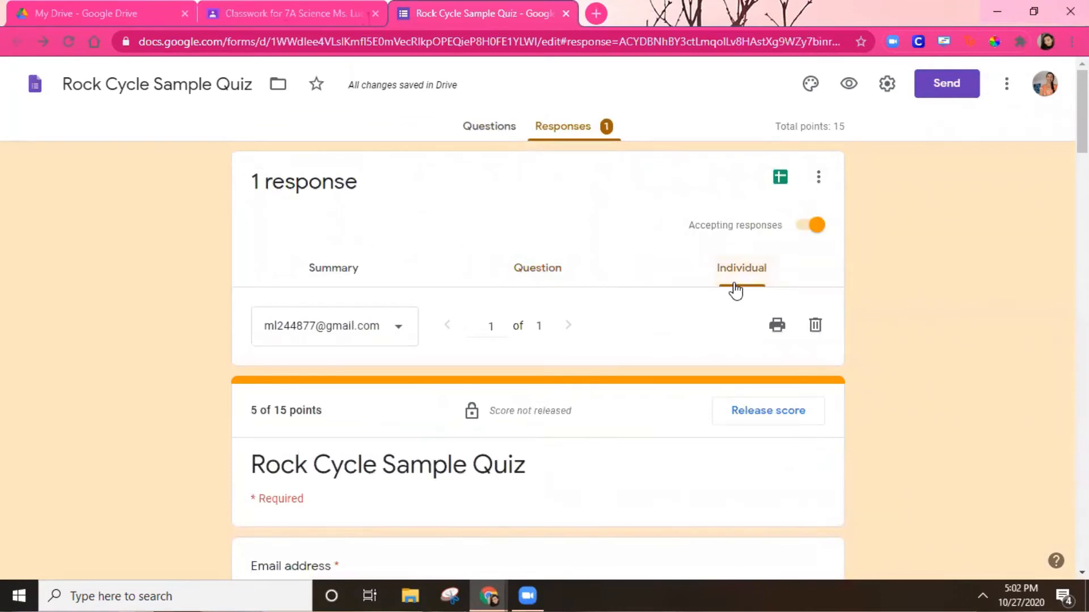
scroll(630, 429, down, 8)
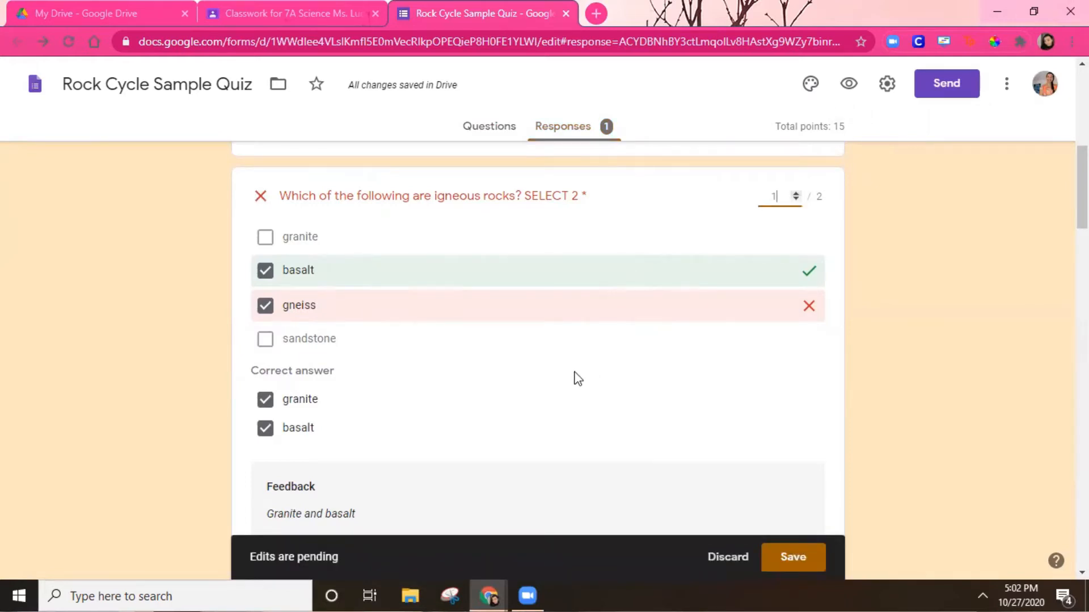
Step: Examine the respondent's graded answers to the rock class, matching and sedimentary rock formation questions
scroll(577, 379, down, 15)
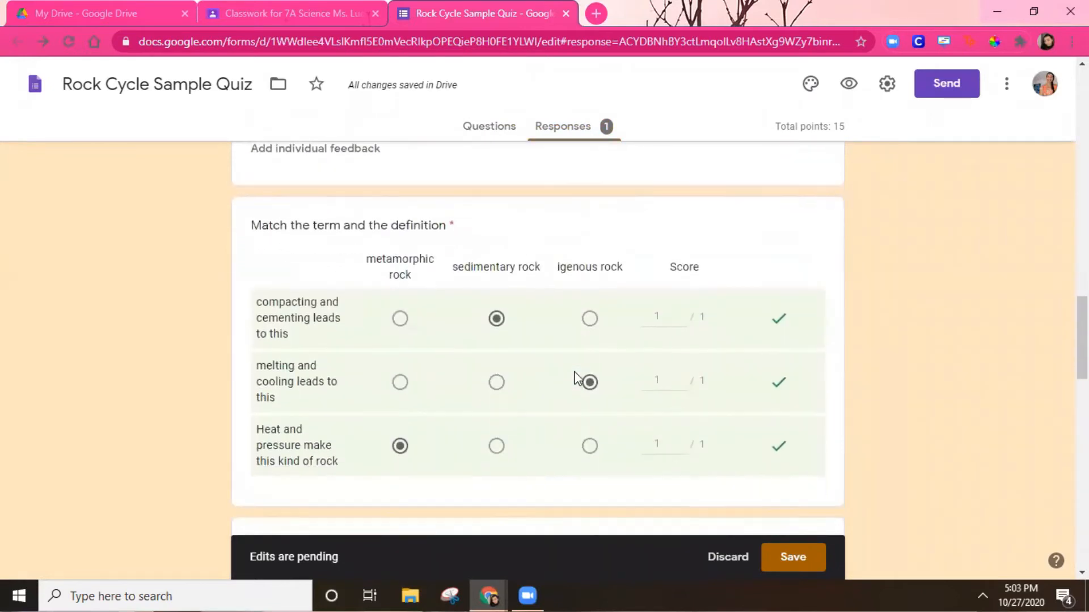
scroll(576, 376, down, 4)
scroll(648, 356, up, 4)
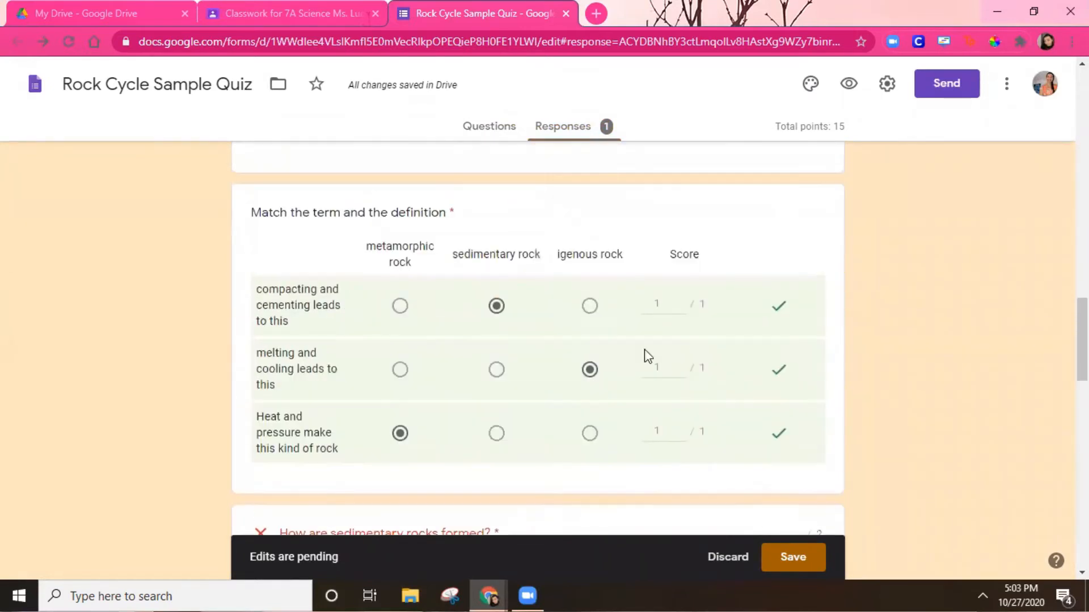
scroll(715, 420, up, 7)
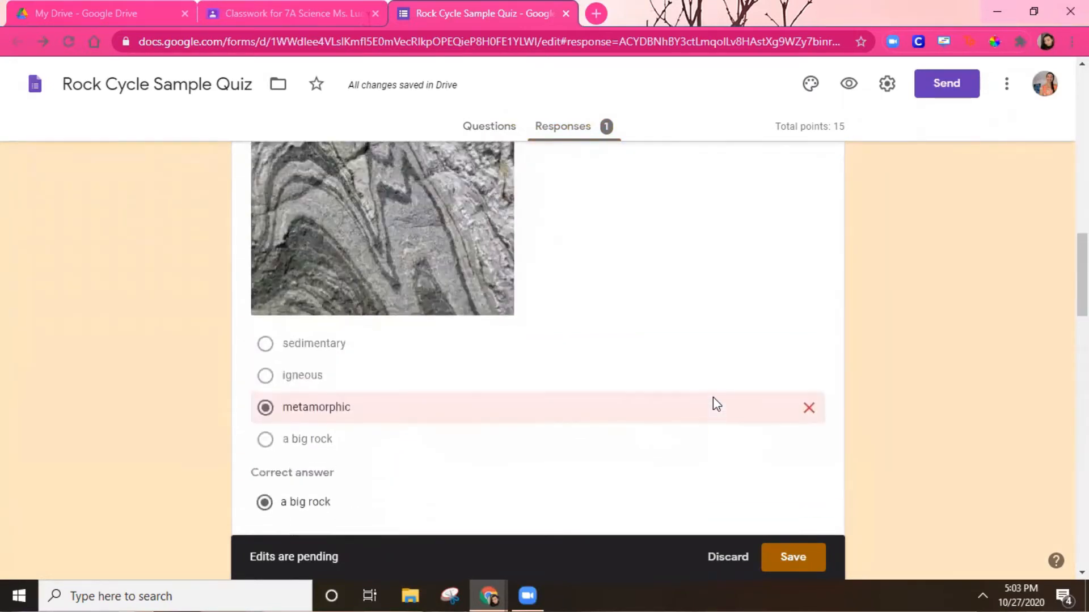
scroll(712, 397, up, 3)
scroll(713, 397, down, 10)
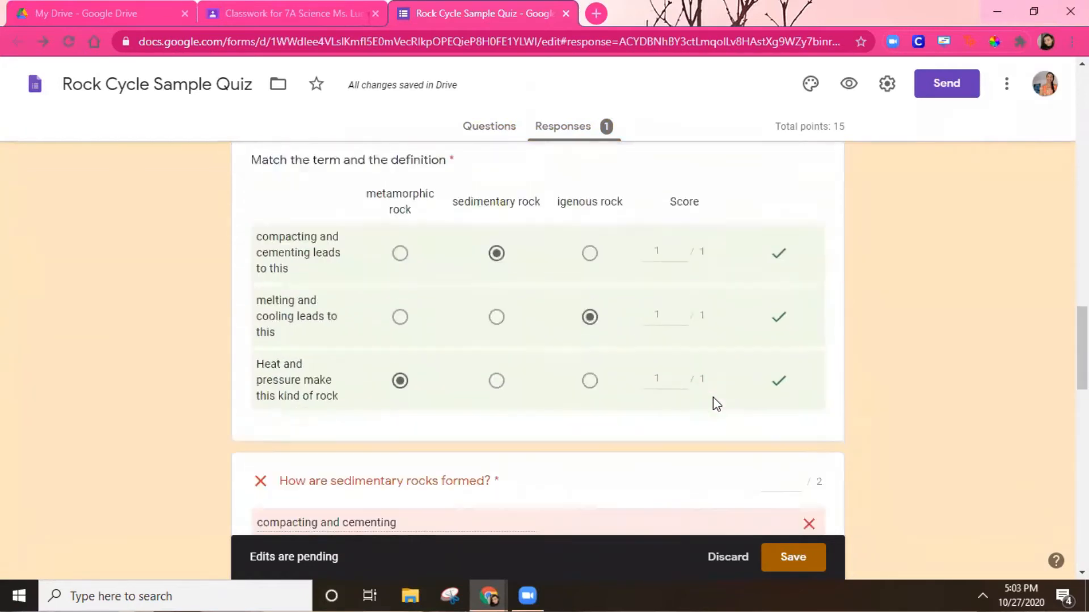
scroll(713, 397, down, 1)
scroll(712, 397, down, 3)
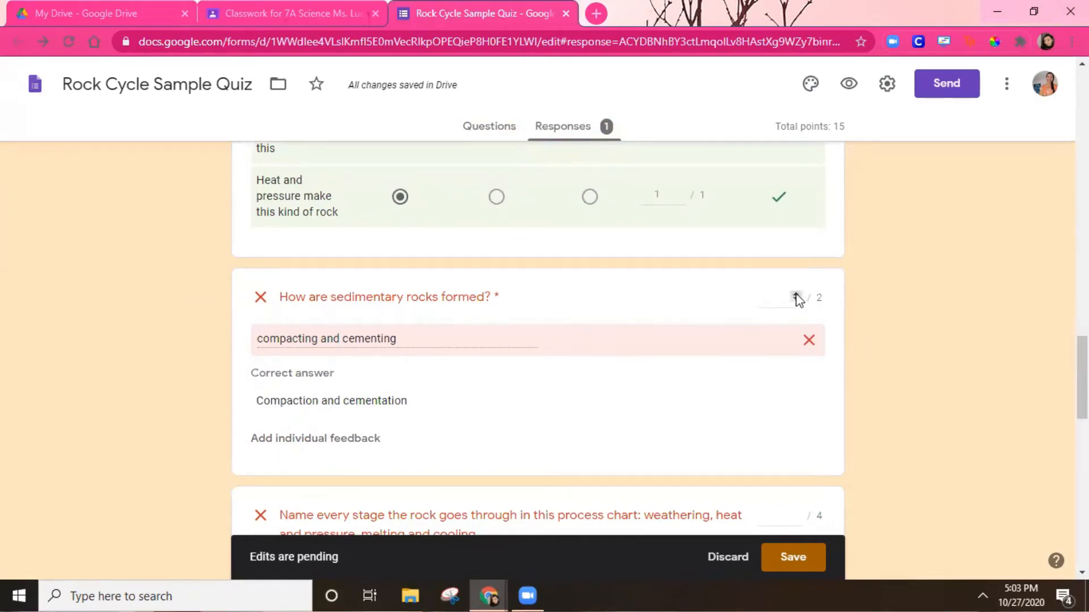
Step: Award 4 points for the rock process chart question and 0 for the compare and contrast question
scroll(596, 377, down, 5)
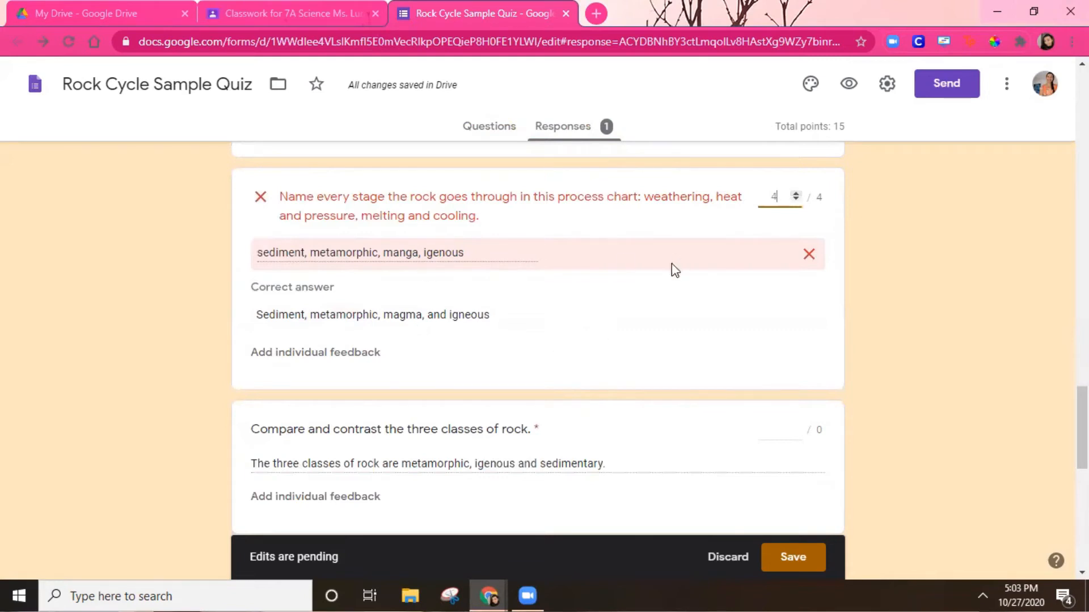
scroll(680, 263, down, 3)
click(796, 275)
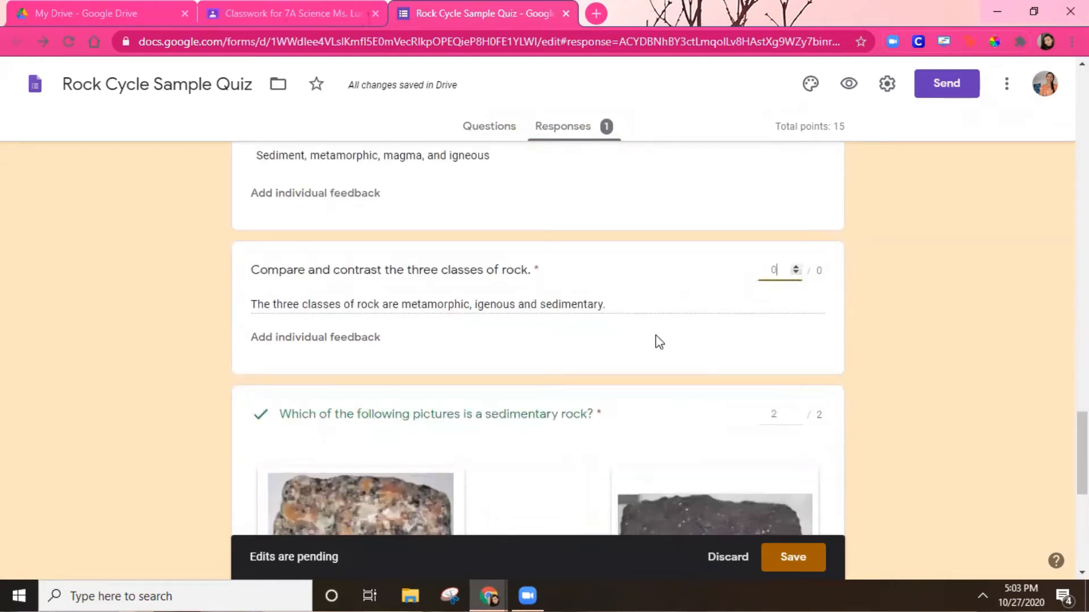
Step: Save the pending score changes on the respondent's individual quiz response
scroll(545, 349, down, 3)
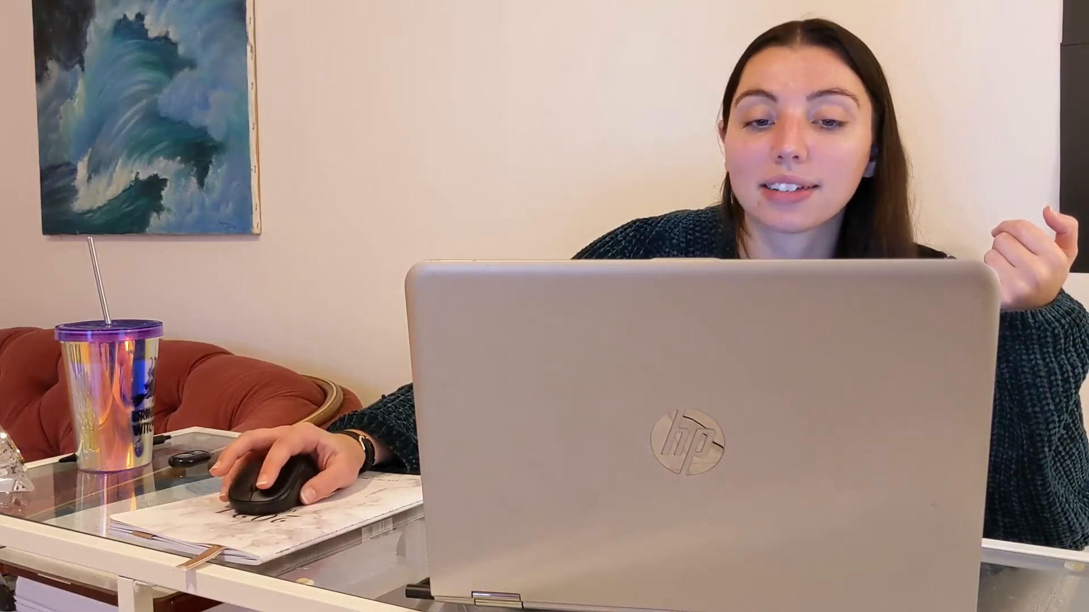
scroll(533, 289, down, 1)
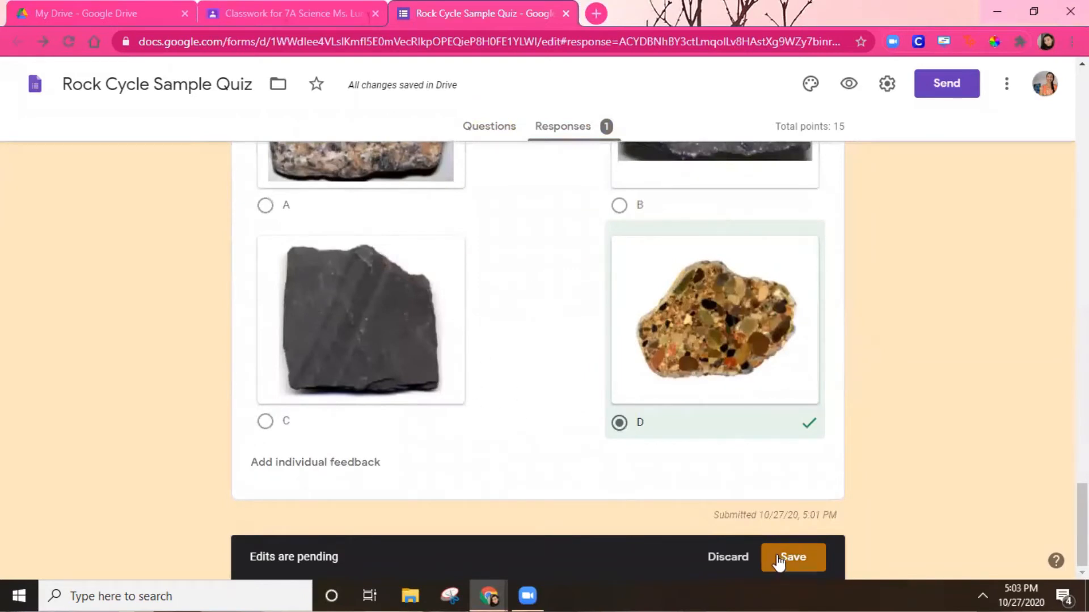
click(799, 558)
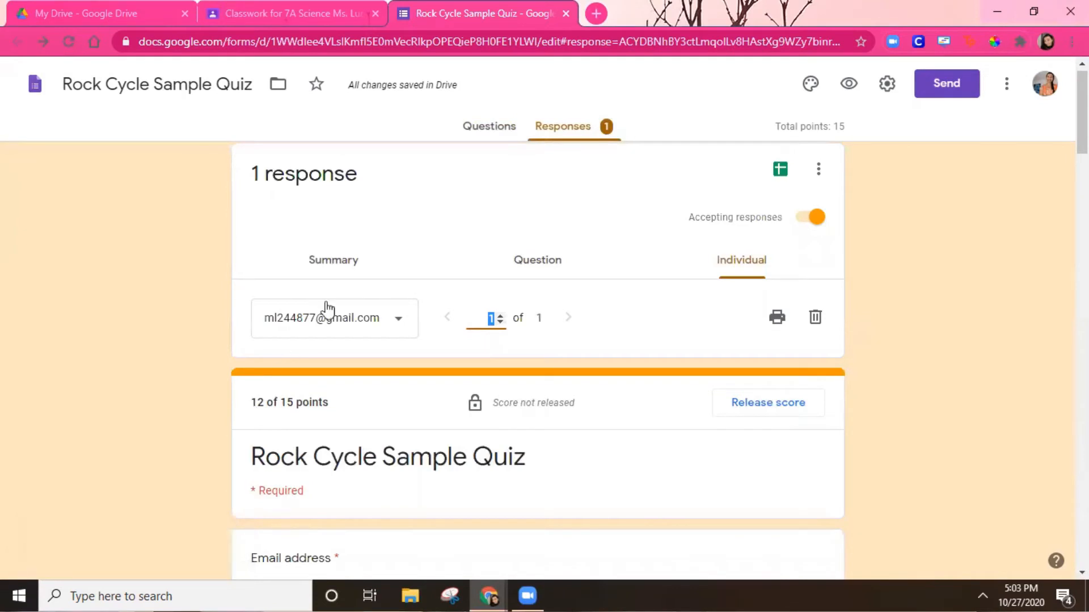
Step: Review the summary insights for the quiz responses, including the average, median, range and total points distribution
click(307, 271)
scroll(622, 430, down, 4)
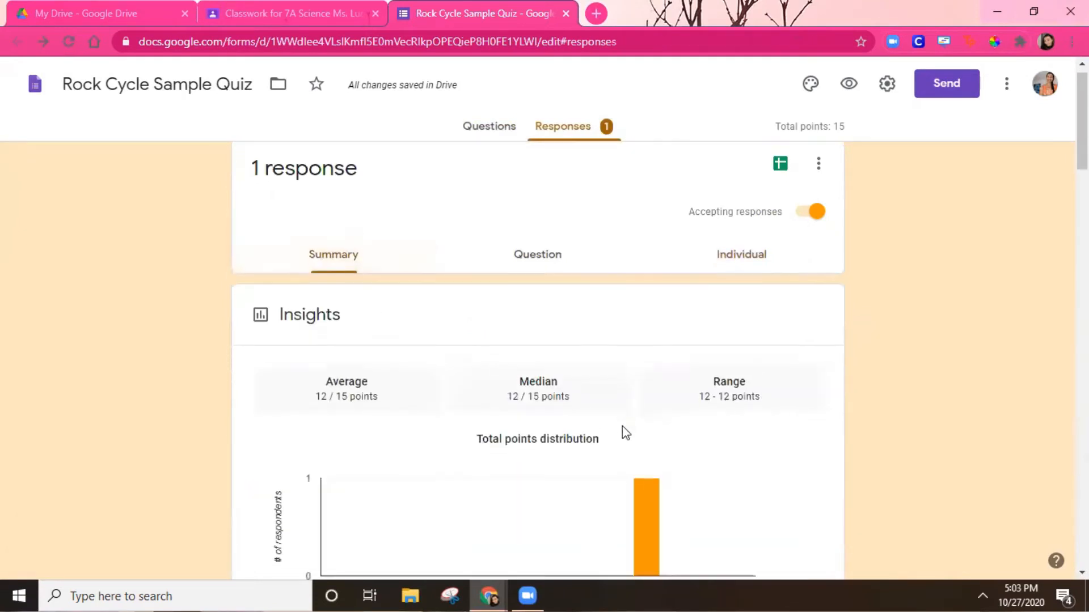
scroll(564, 363, up, 4)
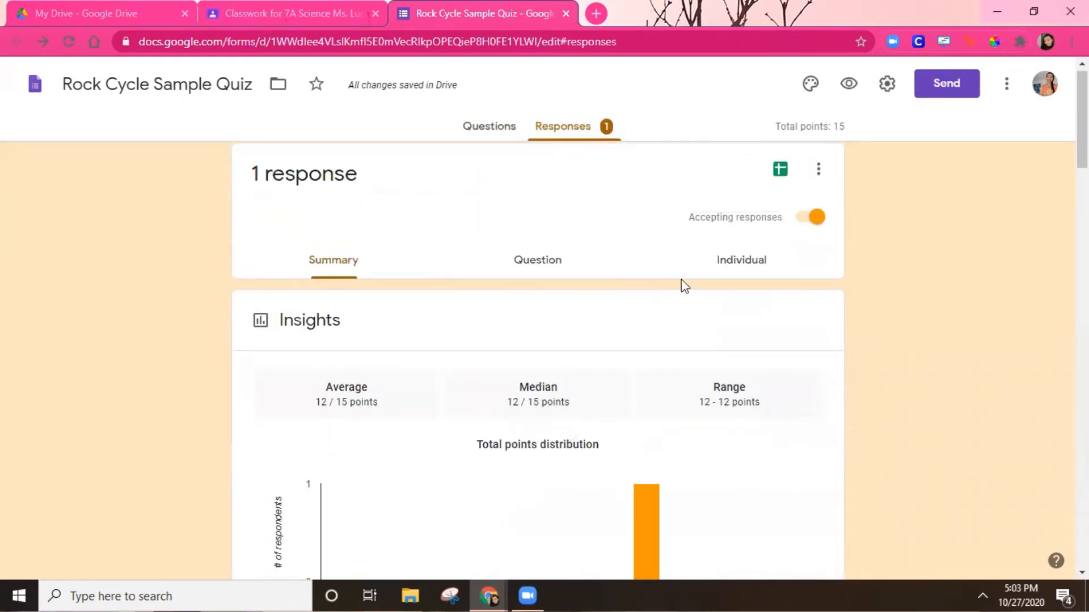
Step: Release the score from the individual response, sending the notification email to all respondents
click(735, 261)
click(763, 413)
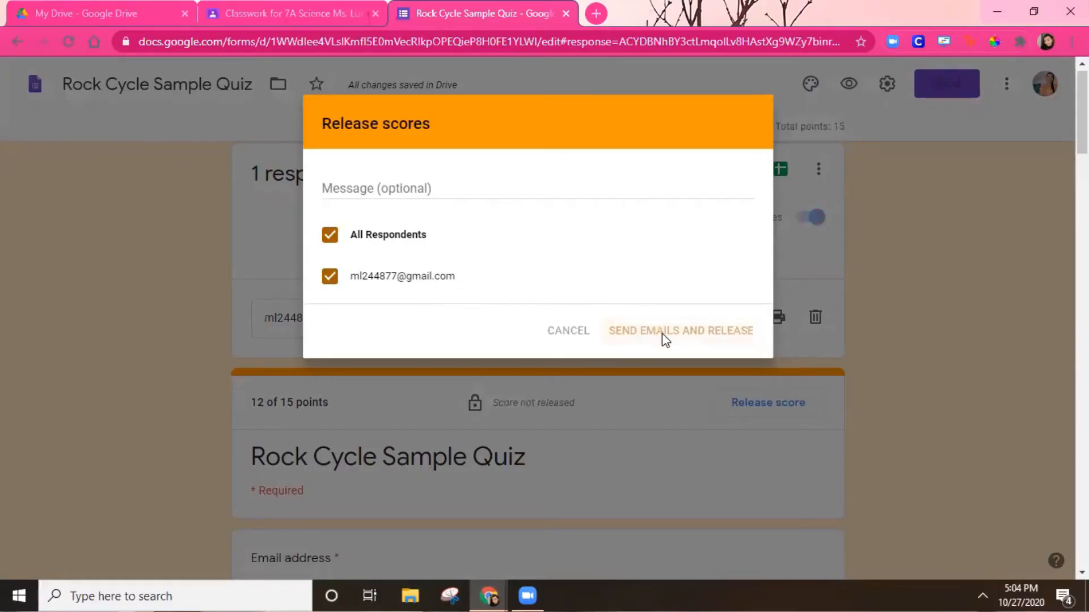
click(661, 333)
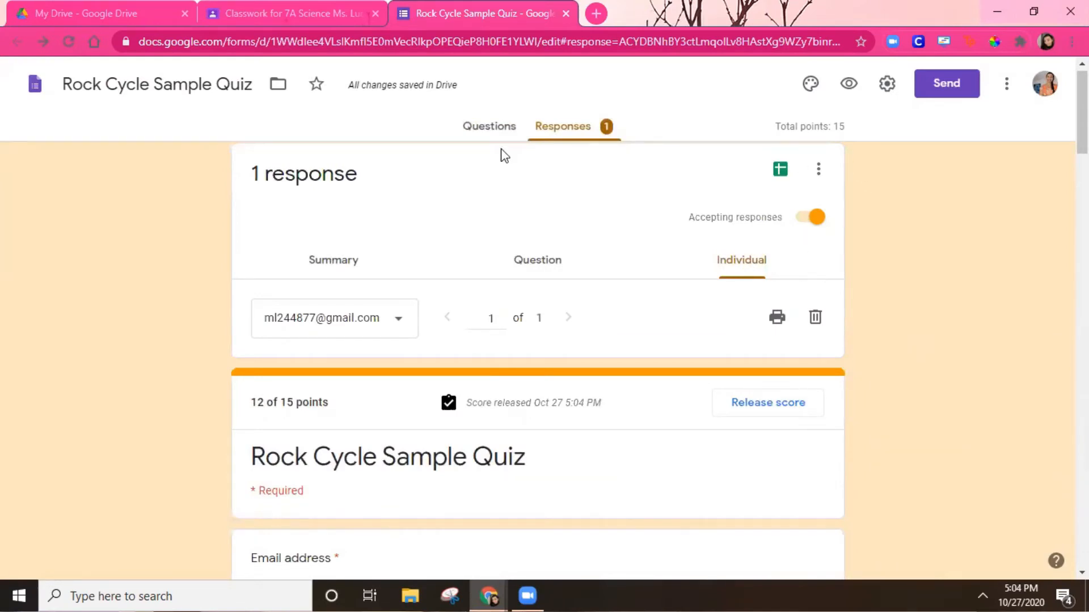
click(777, 409)
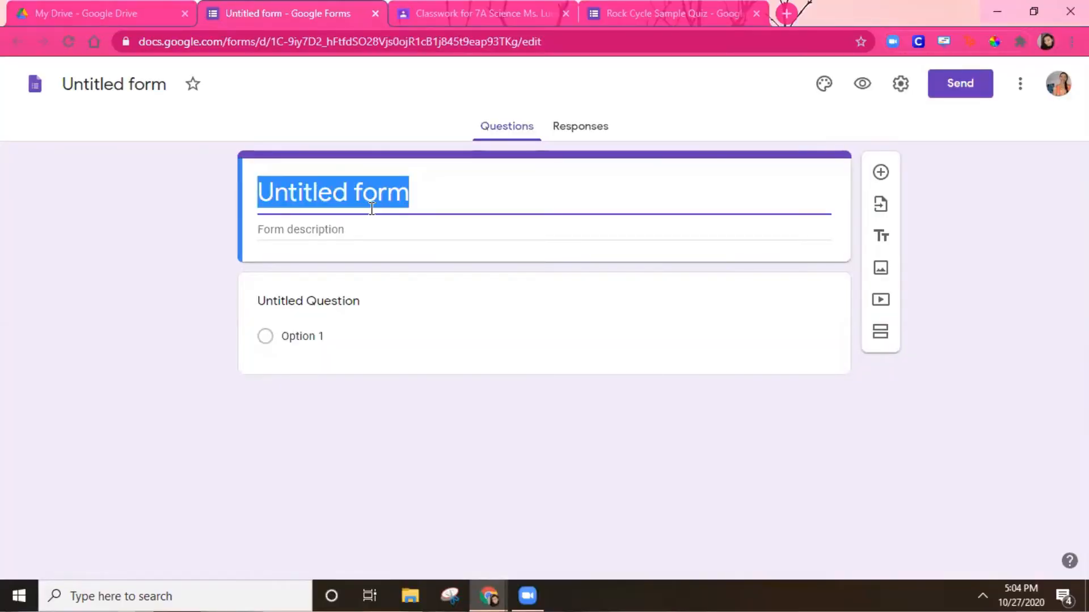
text(Rock Cycle)
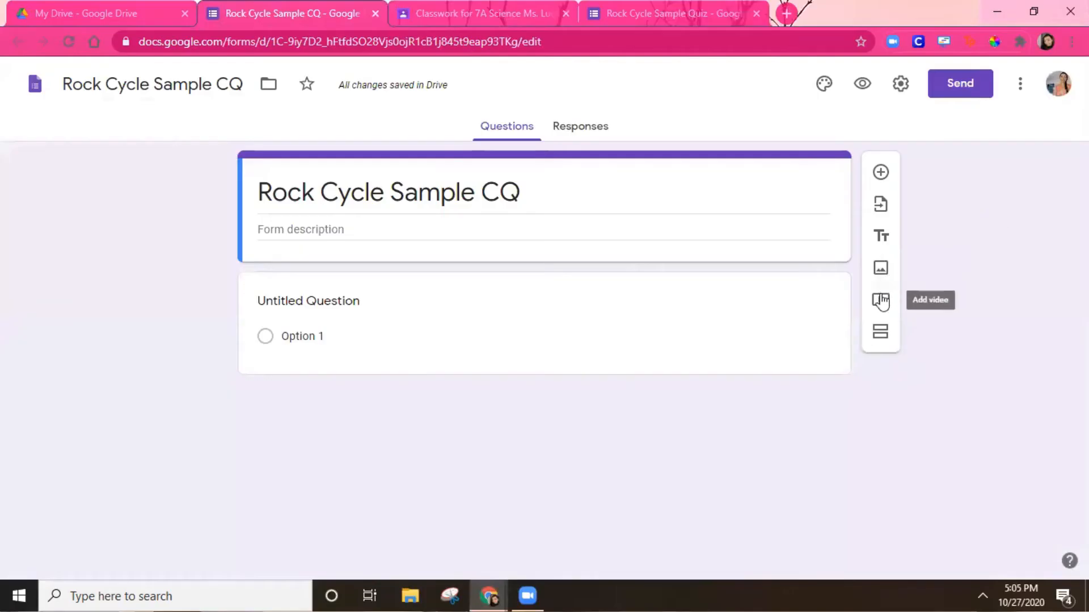
click(881, 297)
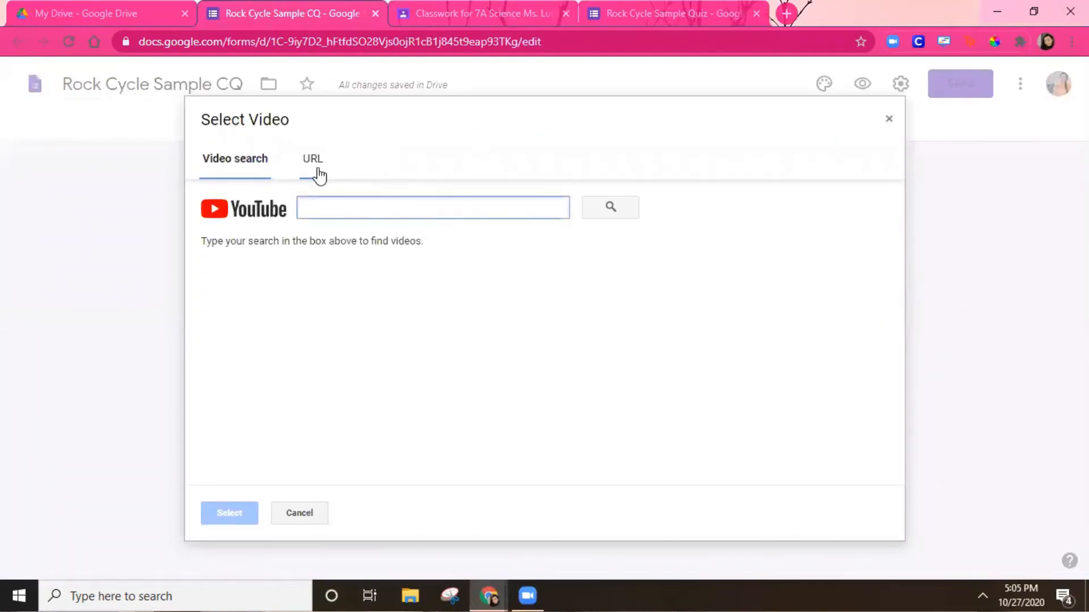
click(313, 162)
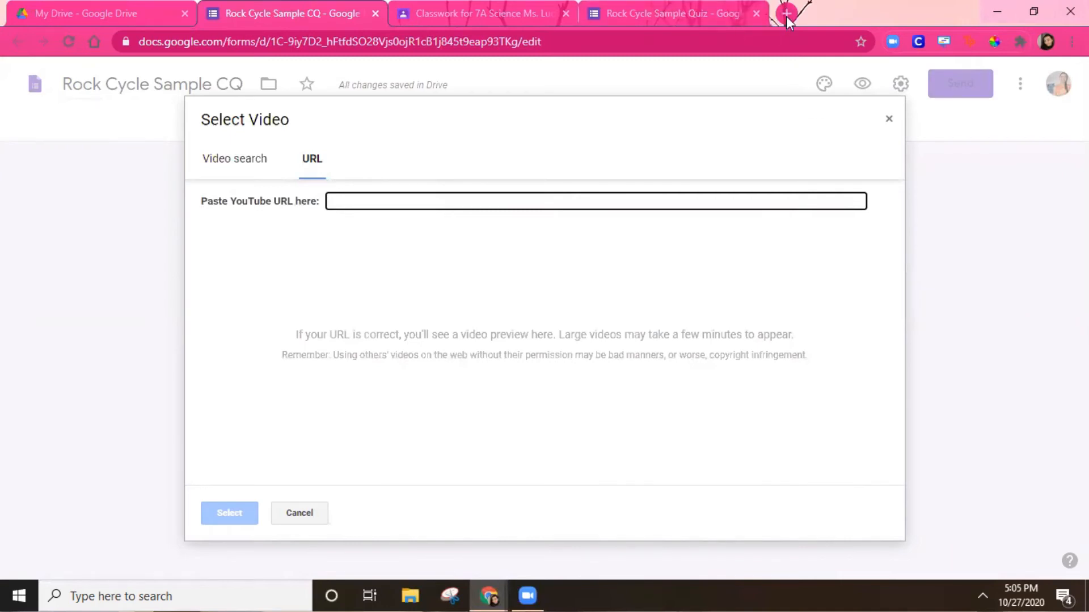
click(359, 205)
text(https://youtu.be/HzfYwjNtDIA)
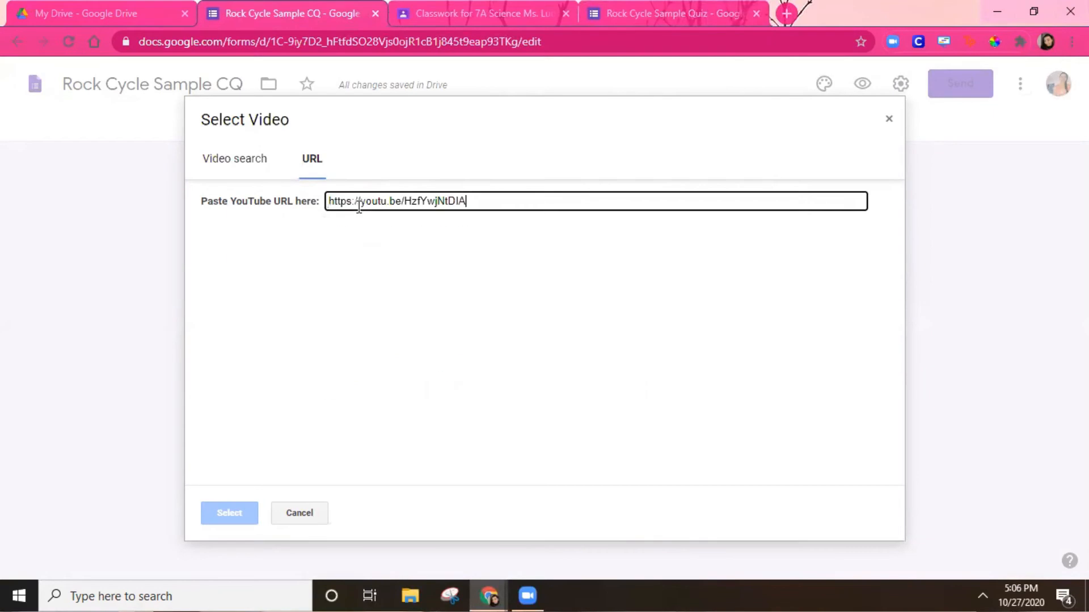
key(Return)
Step: Title the inserted video "Rock Cycle" and enlarge it to nearly the full width of its card
text(Rock Cycle)
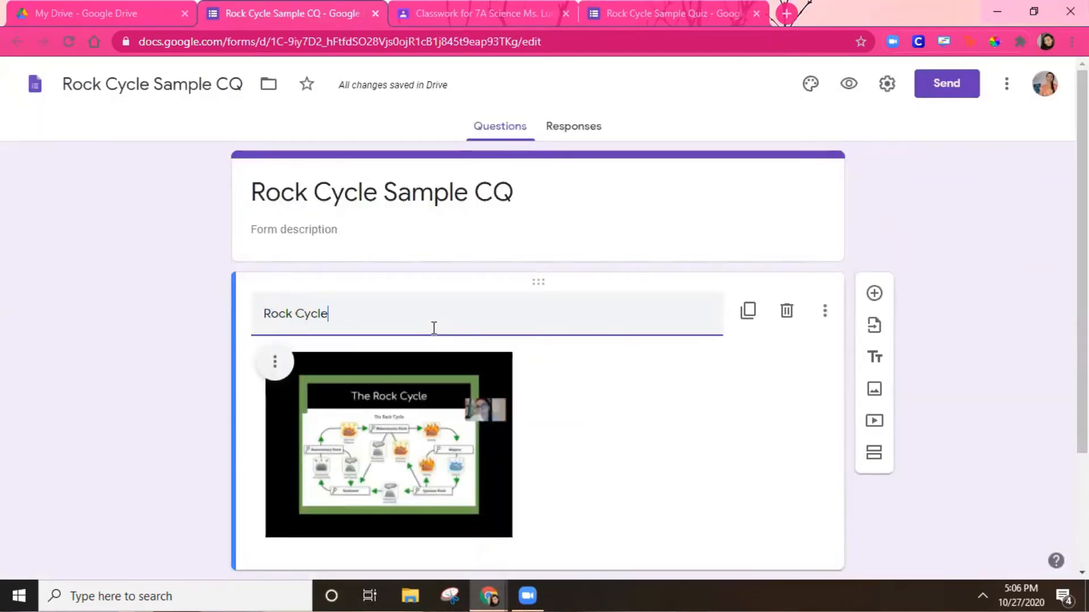
scroll(434, 328, down, 1)
click(431, 392)
drag(512, 458, 822, 509)
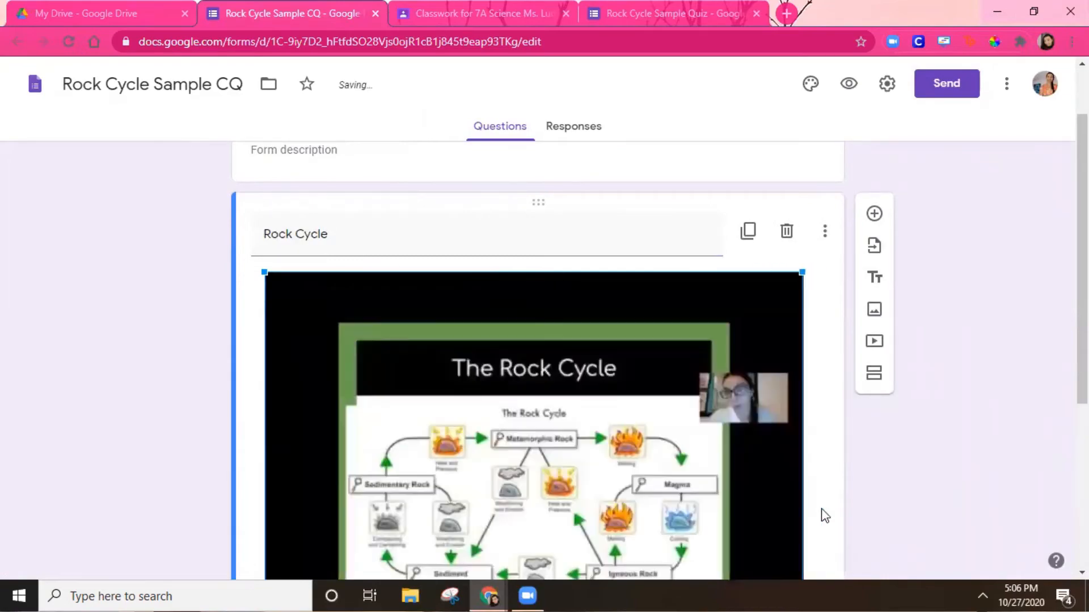
Step: Write the multiple-choice question "What do you think of this presenter?" with the first option "She was alright"
scroll(958, 431, down, 3)
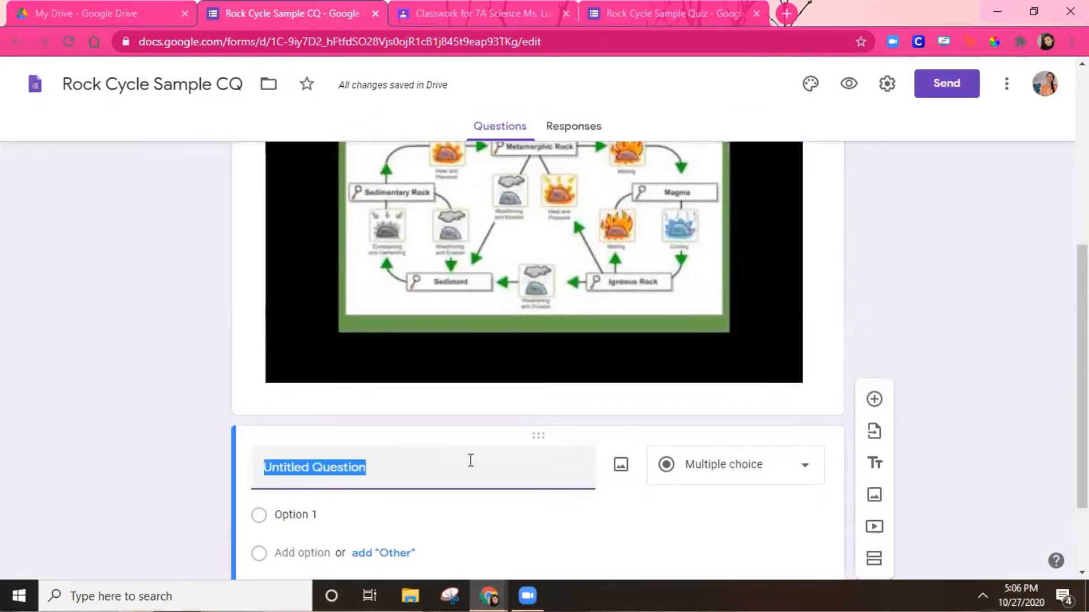
text(do you think of th)
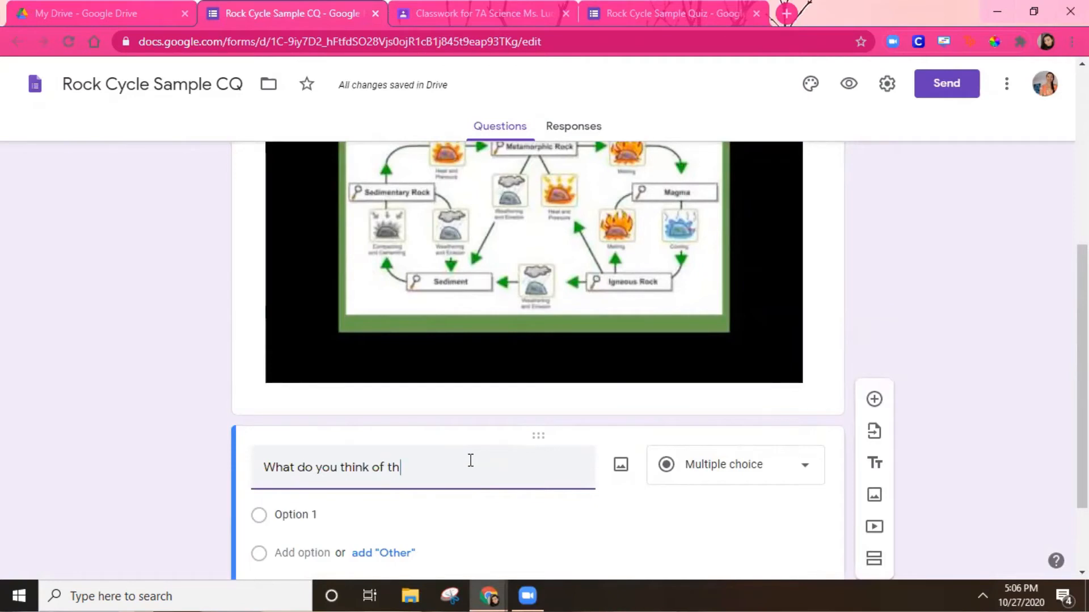
click(459, 527)
text(She was alright)
key(Return)
key(Return)
Step: Add the options "She was awesome" and "She has to go!", remove the leftover Option 3 and make the question required
click(343, 369)
text(She was awesoe)
key(BackSpace)
text(me)
key(Return)
text(She has to go!)
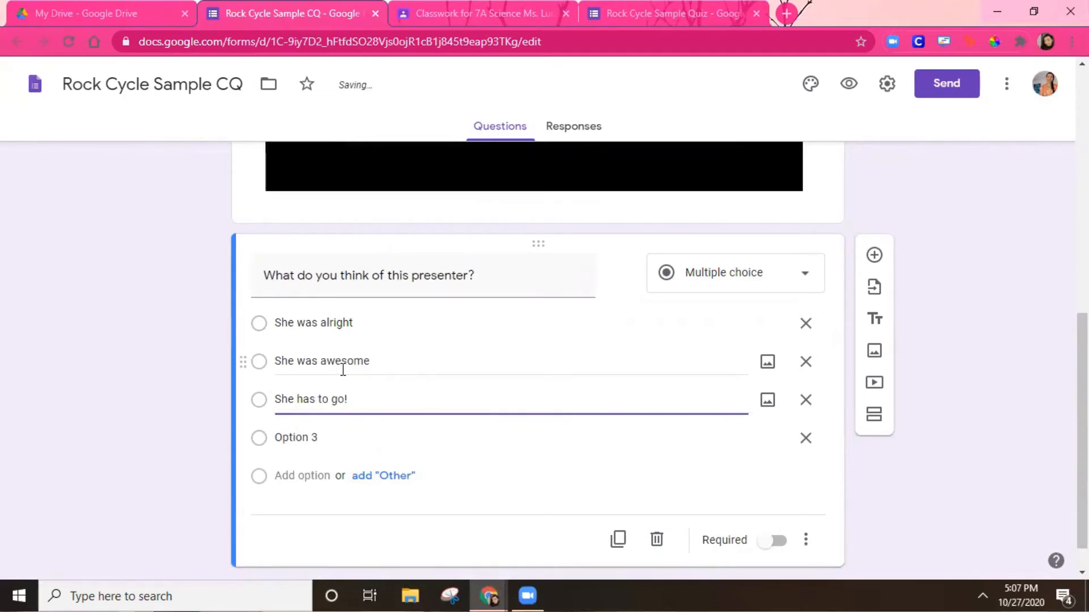
click(805, 438)
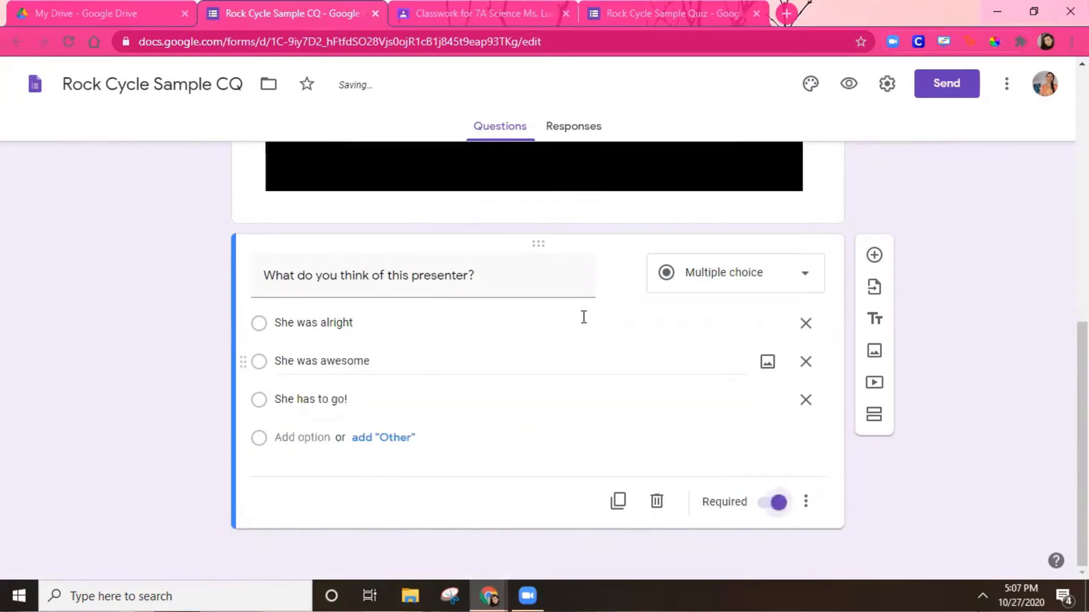
Step: Add the multiple-choice question "Would you watch her again?" with the options Yes, No and Maybe
click(874, 257)
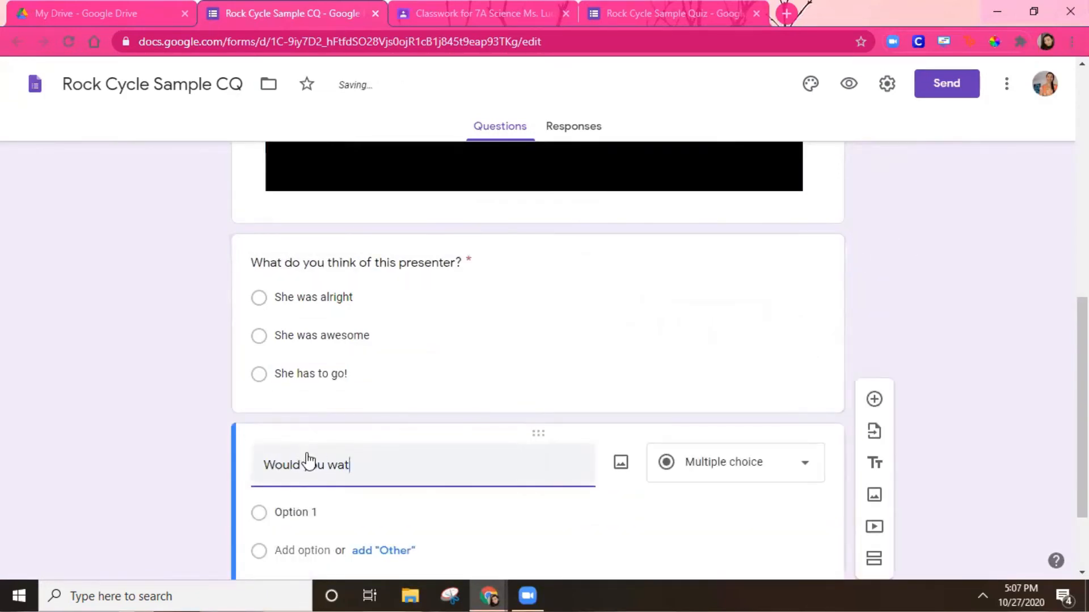
text(?)
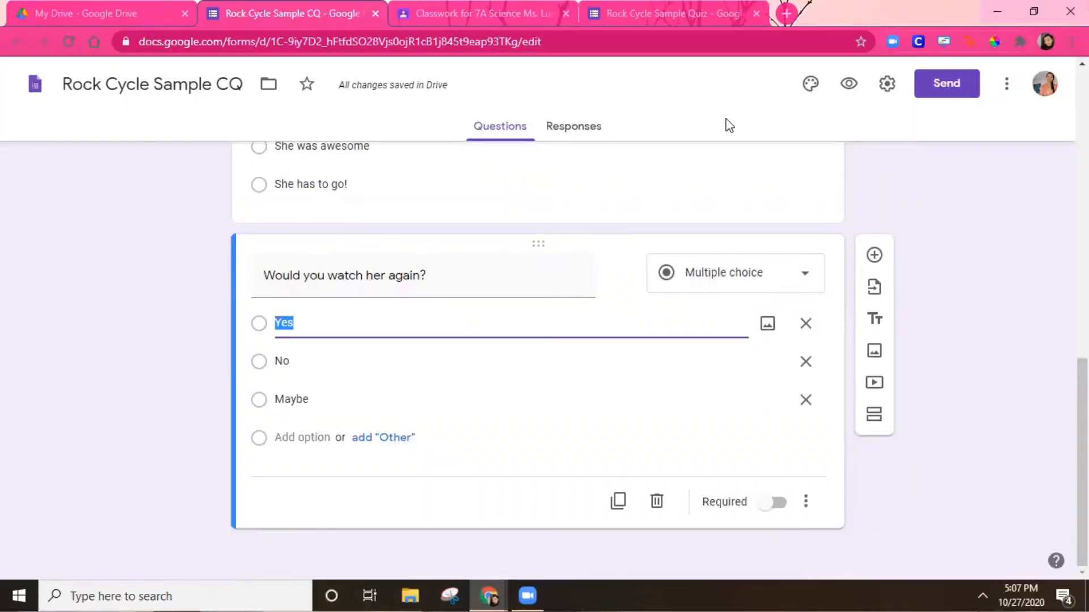
Step: Limit the form to 1 response and make the "Would you watch her again?" question required
click(888, 85)
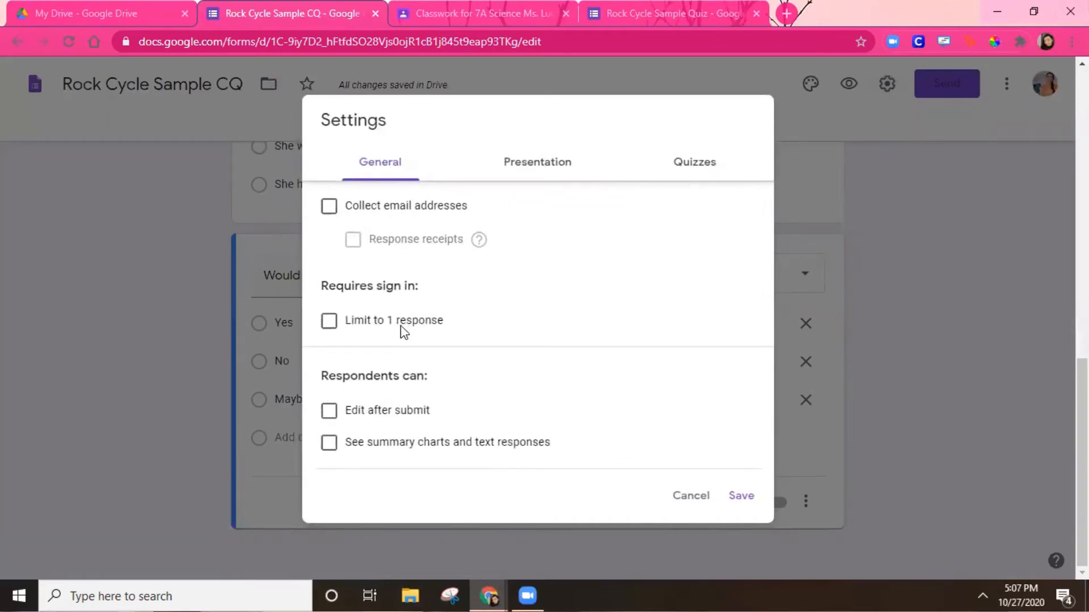
click(329, 321)
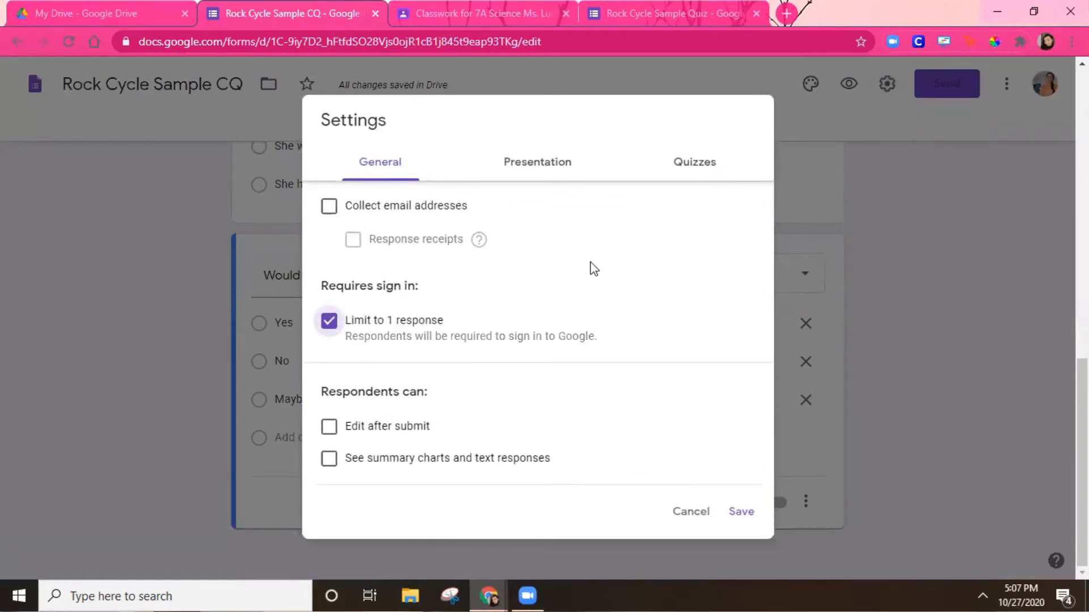
click(739, 513)
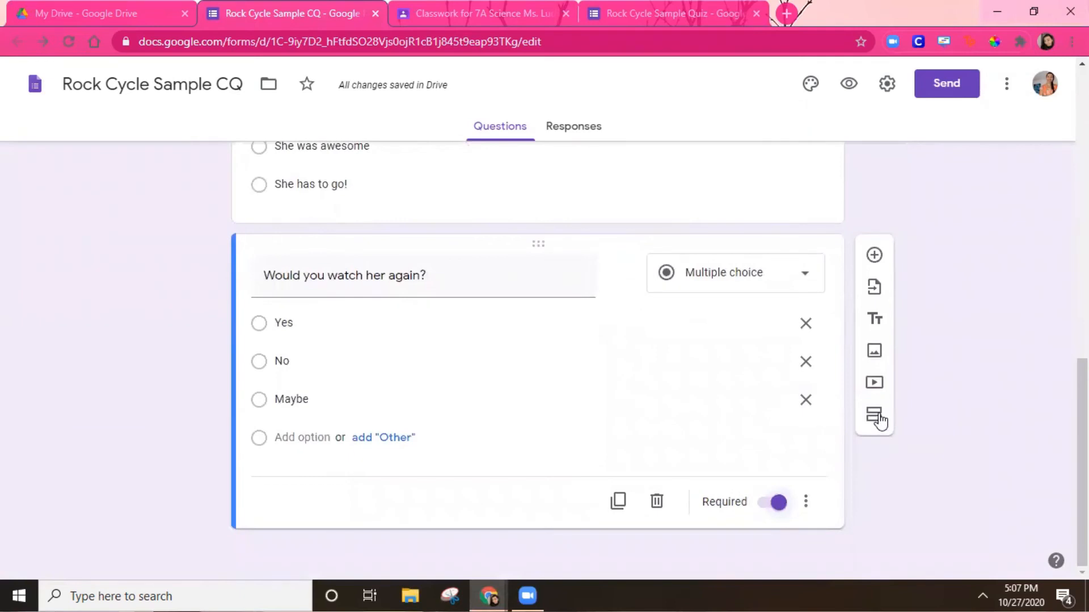
Step: Add a section titled "Section 2" and give it a question beginning "Does she seem knowled"
click(875, 418)
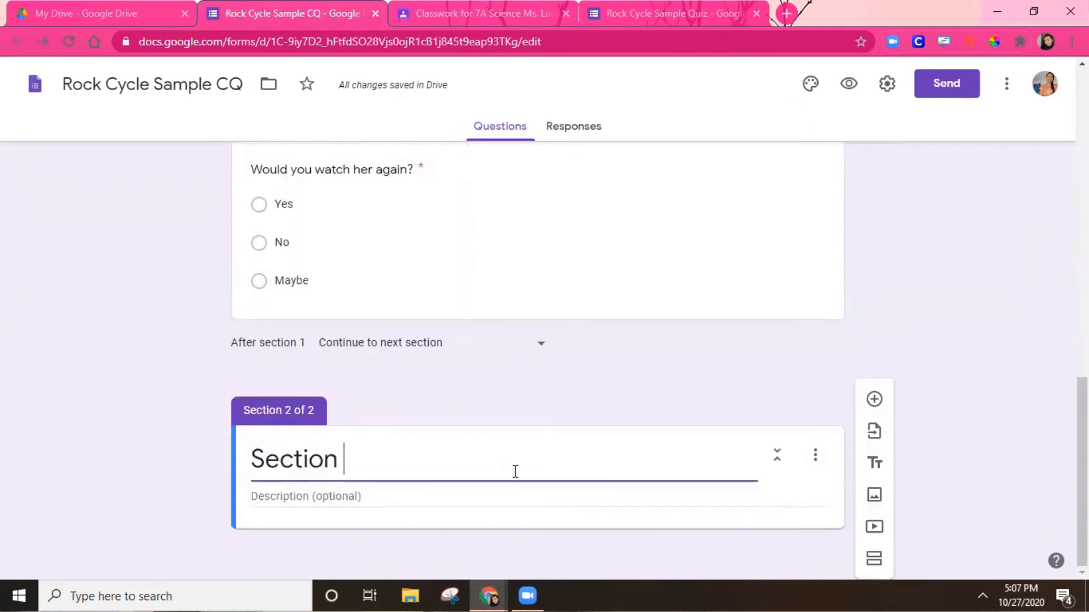
click(875, 399)
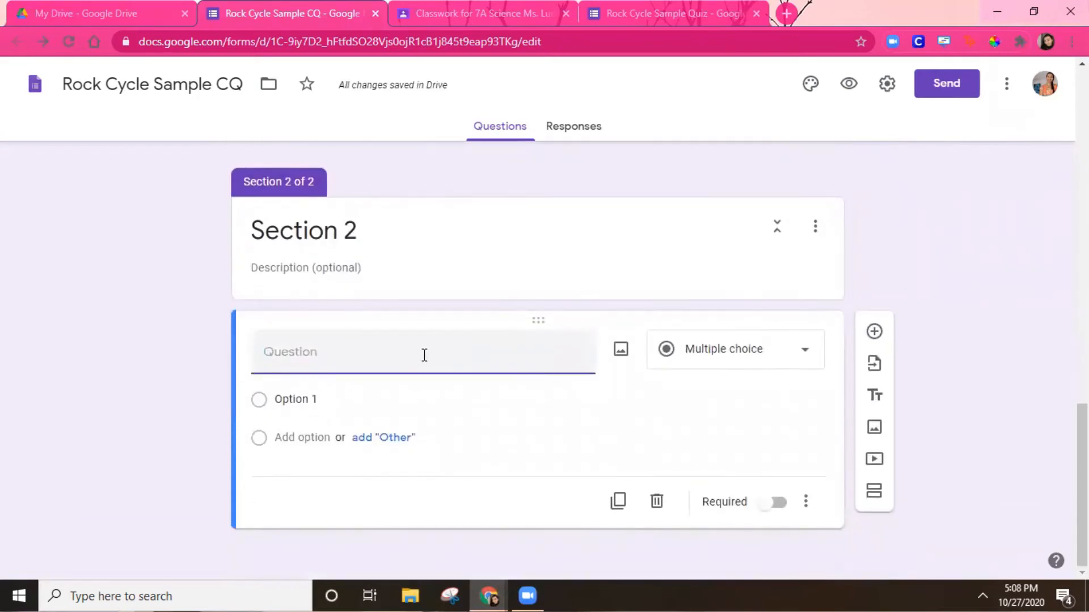
text(Does she seem know)
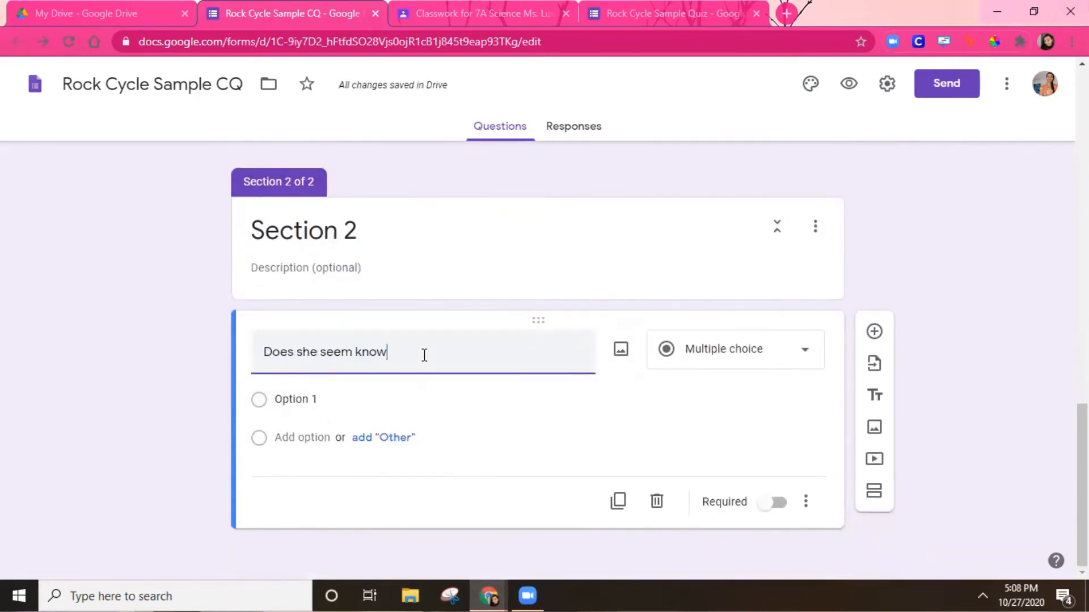
text(led)
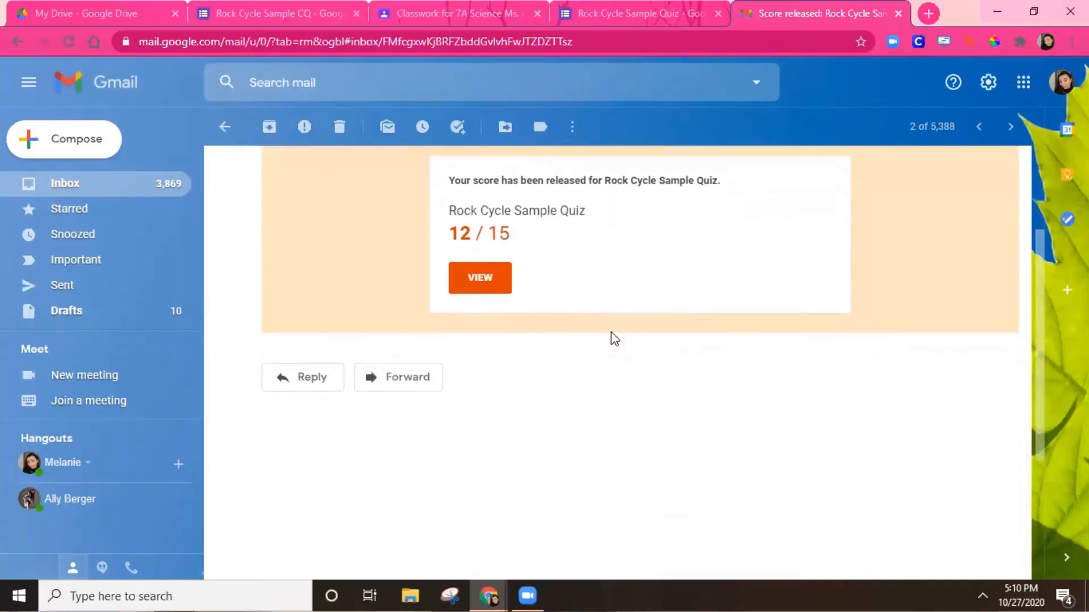
Step: Open the released Rock Cycle Sample Quiz score from its Gmail notification and review the graded answers
scroll(612, 338, up, 3)
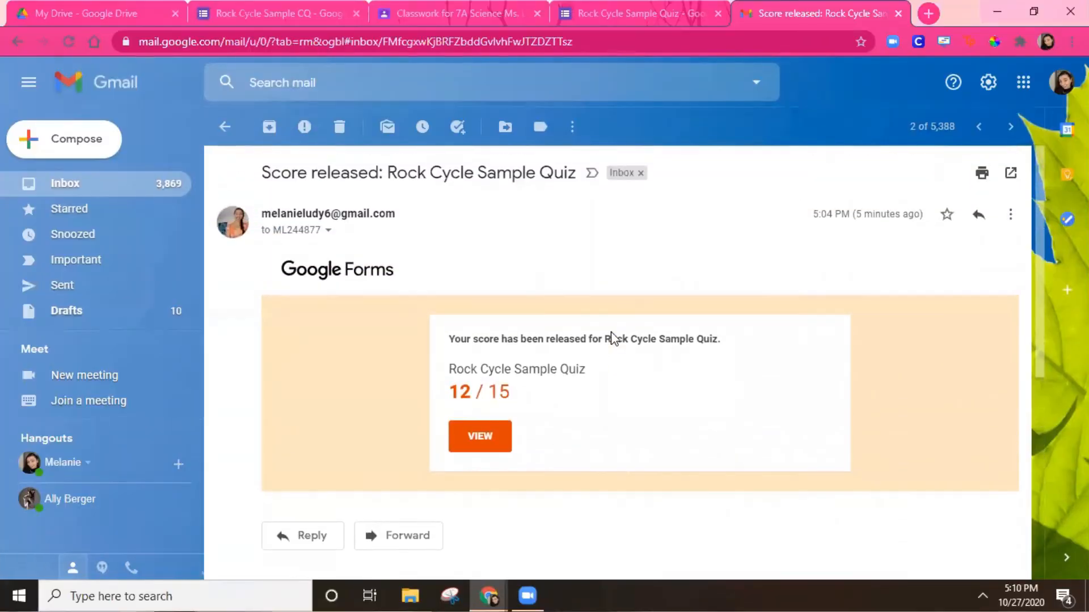
click(468, 436)
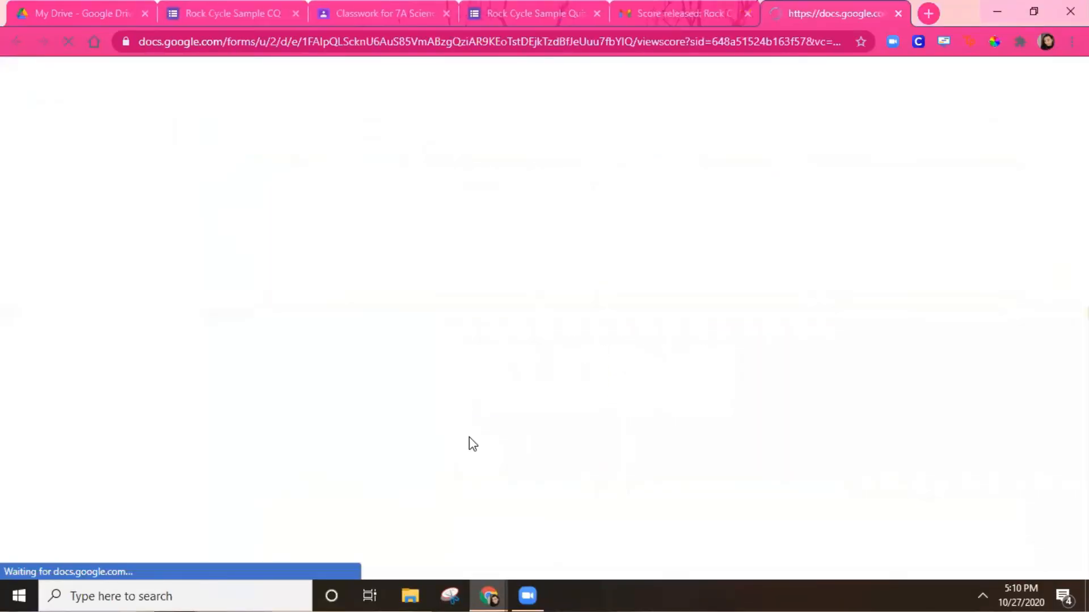
scroll(606, 281, down, 9)
scroll(604, 283, down, 15)
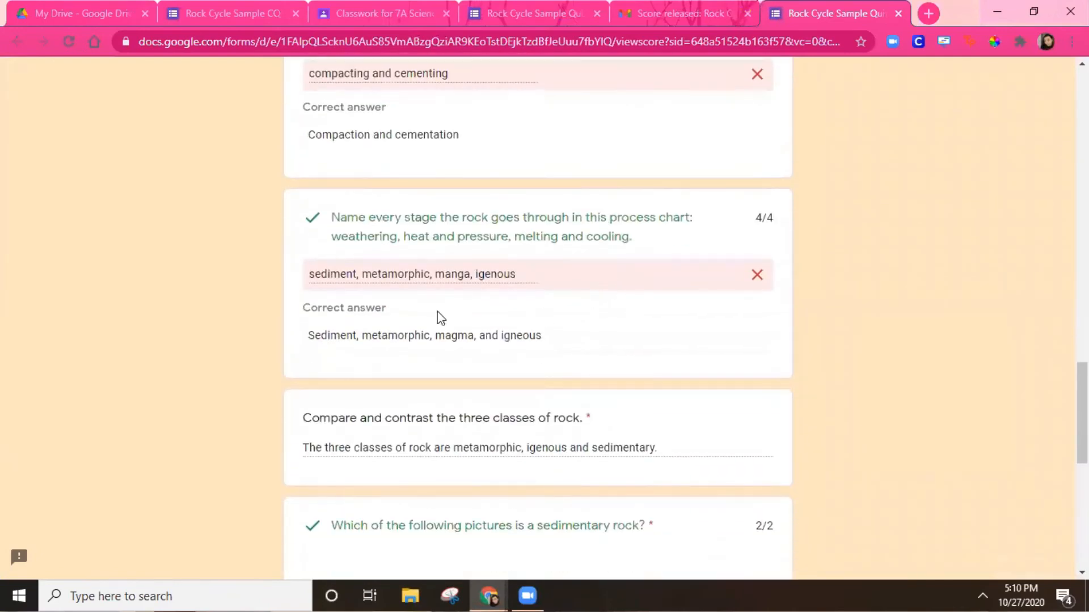
scroll(544, 355, down, 7)
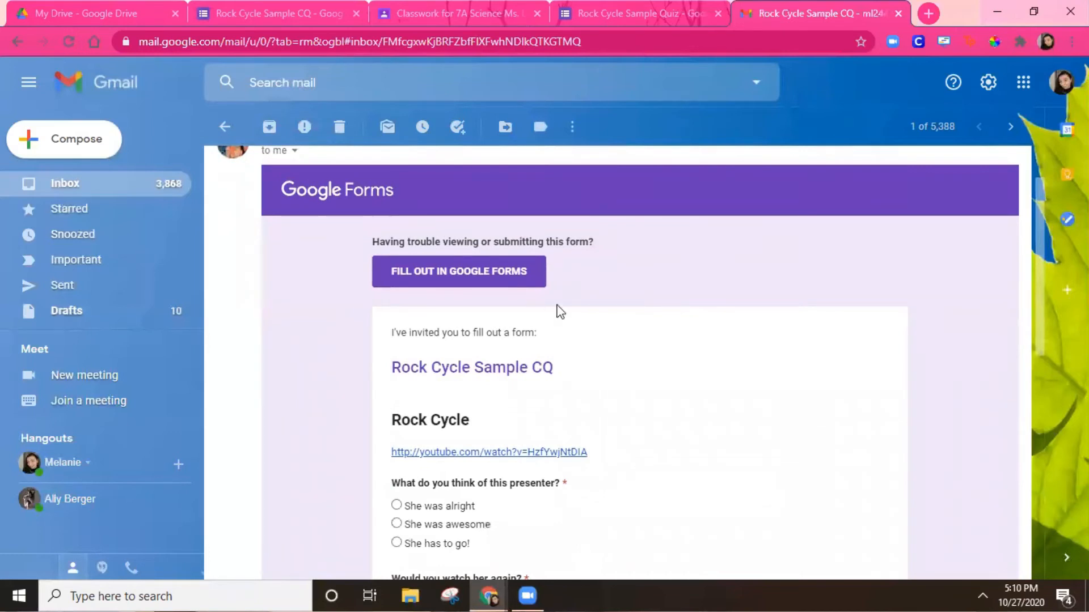
Step: Examine the emailed Rock Cycle Sample CQ form invitation, including its video link and questions
scroll(702, 258, up, 2)
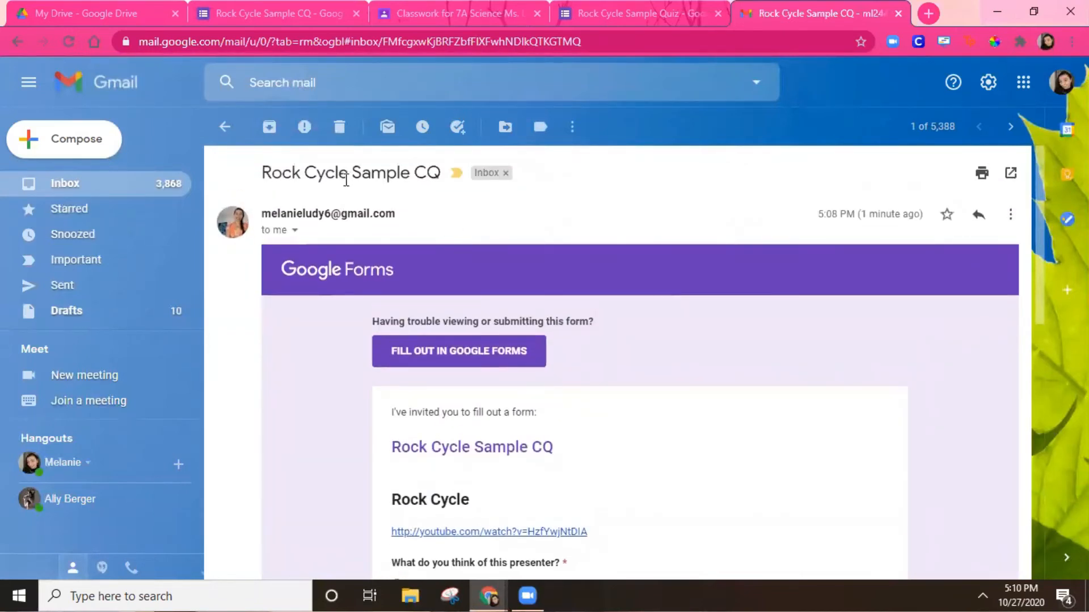
scroll(613, 243, down, 2)
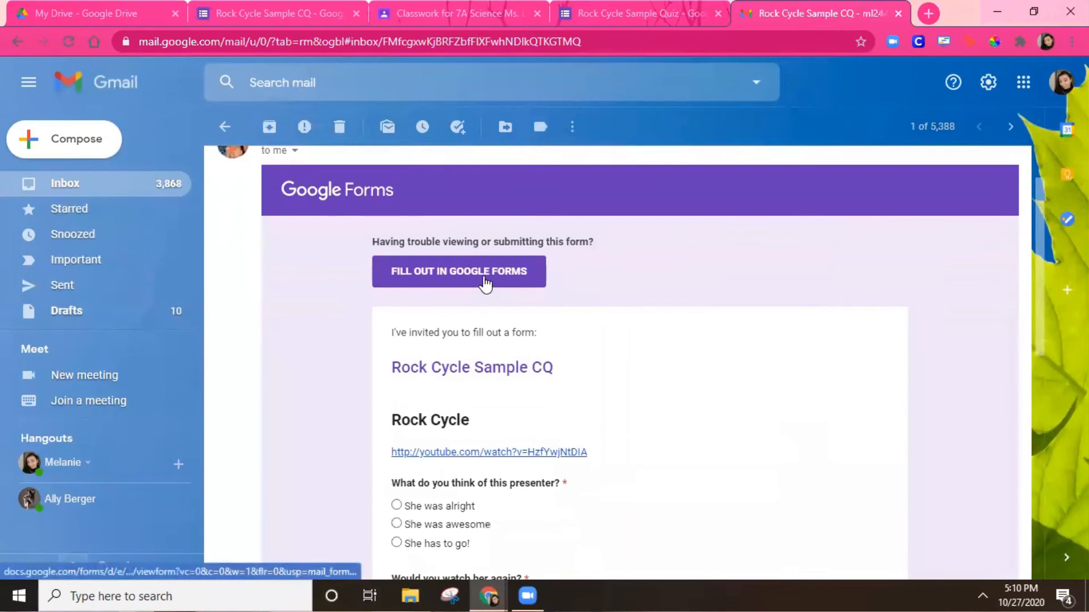
scroll(637, 350, down, 12)
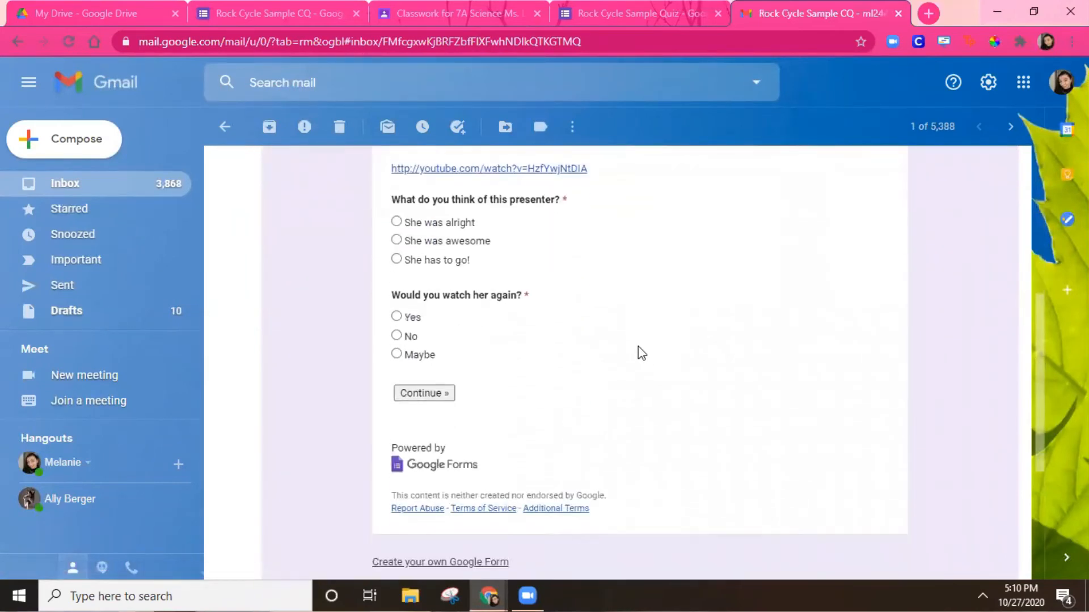
scroll(637, 350, up, 2)
scroll(637, 349, up, 7)
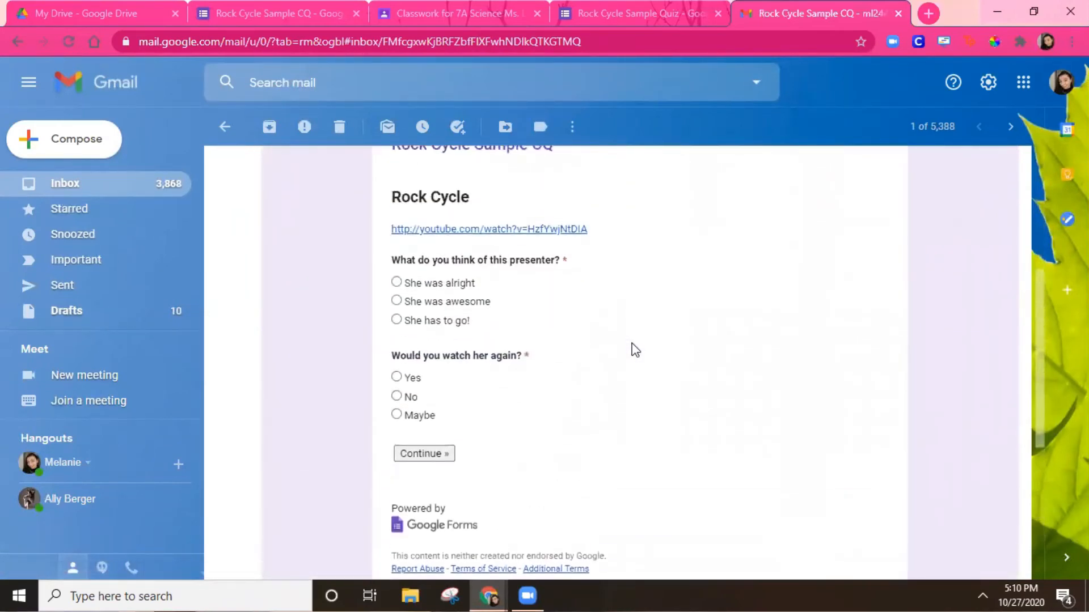
Step: Answer the emailed Rock Cycle Sample CQ form with "She was awesome", continue to Section 2, answer Yes there, and submit the form
scroll(635, 347, down, 2)
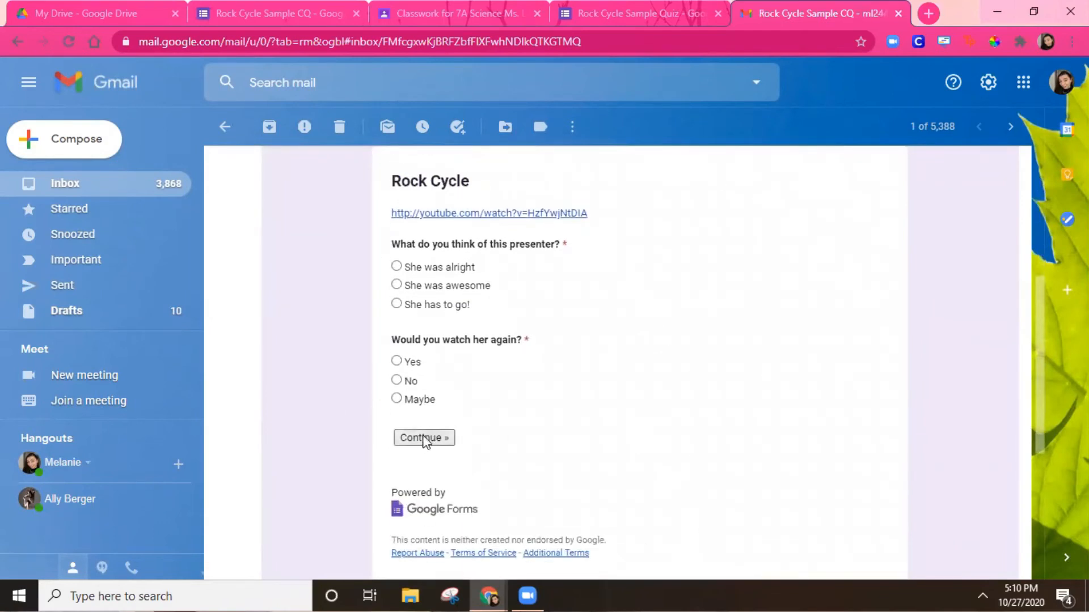
scroll(539, 428, up, 2)
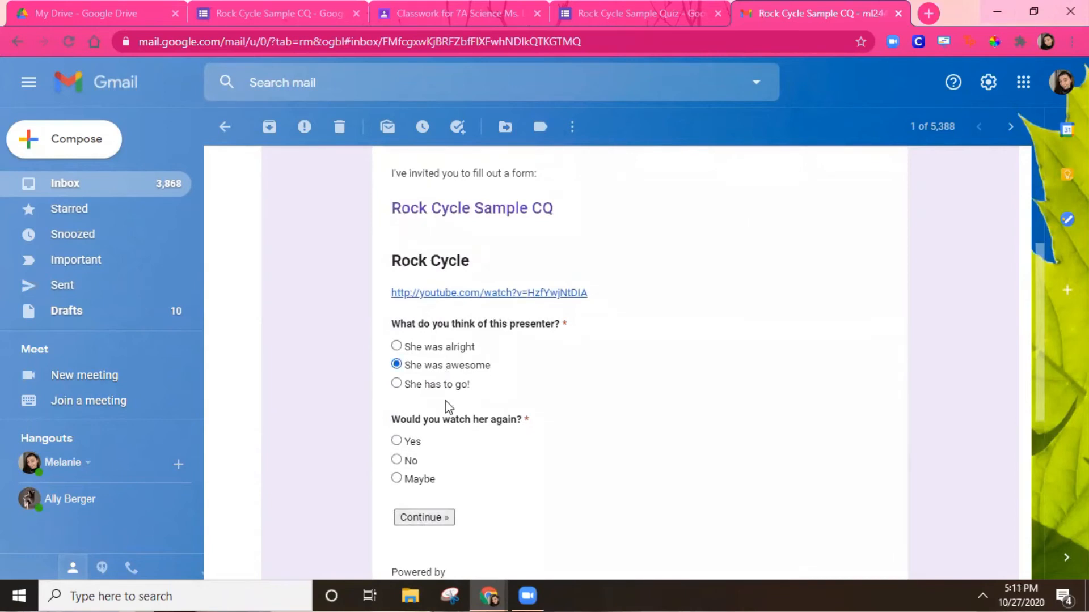
click(425, 516)
click(622, 147)
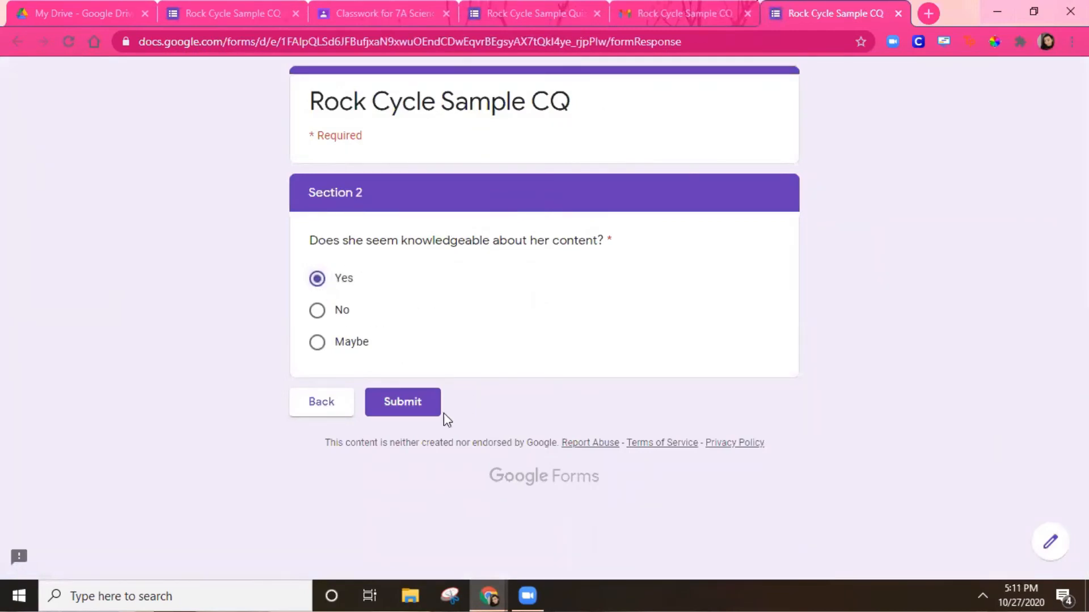
click(426, 414)
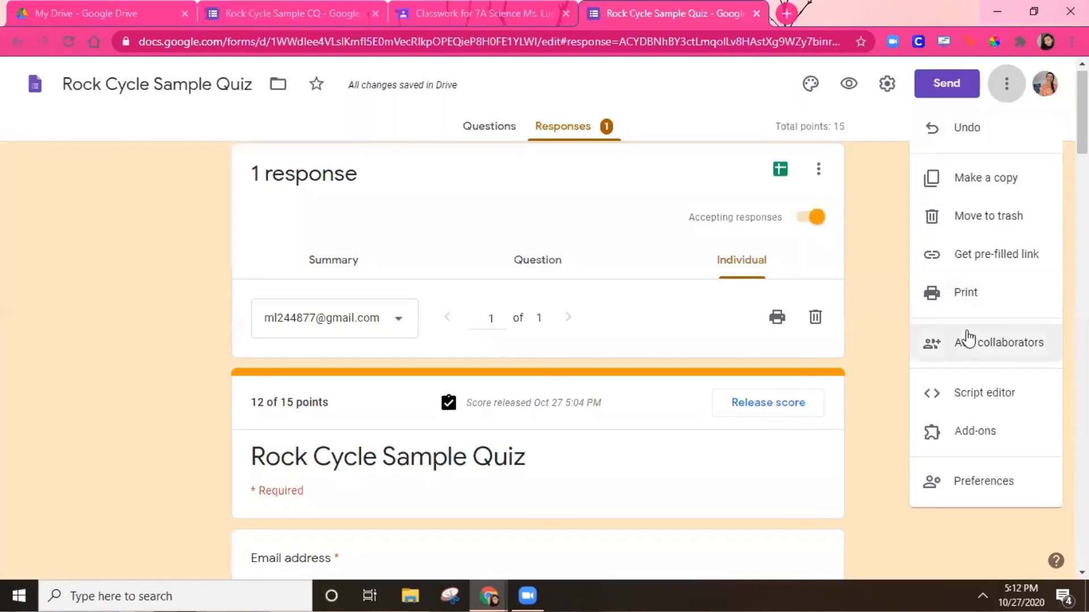
Step: Open the Rock Cycle Sample Quiz preferences, and examine the print preview of the individual quiz response
click(946, 487)
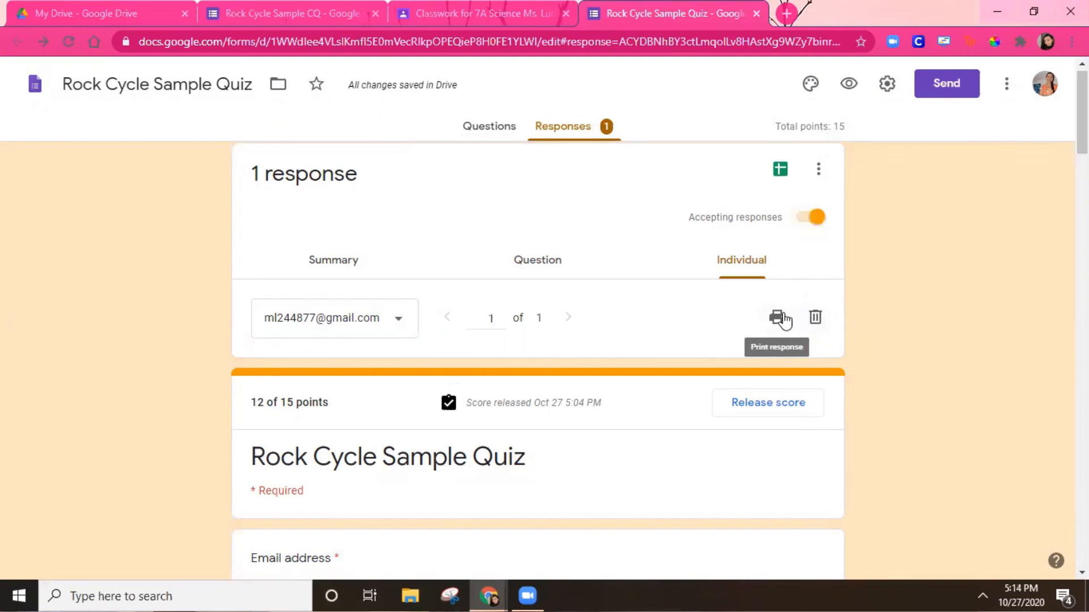
click(781, 319)
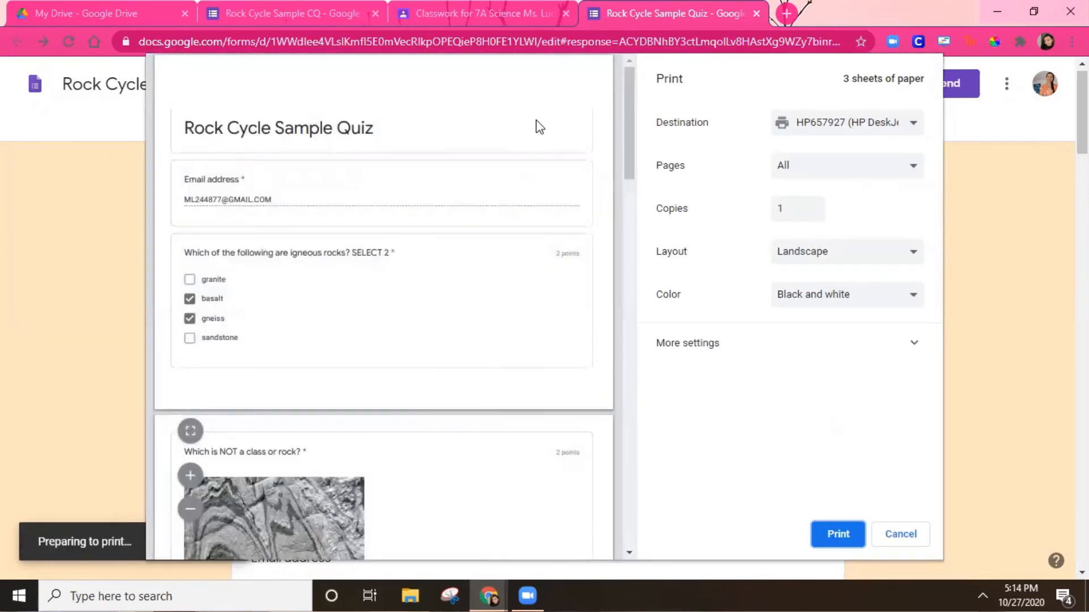
scroll(383, 280, down, 7)
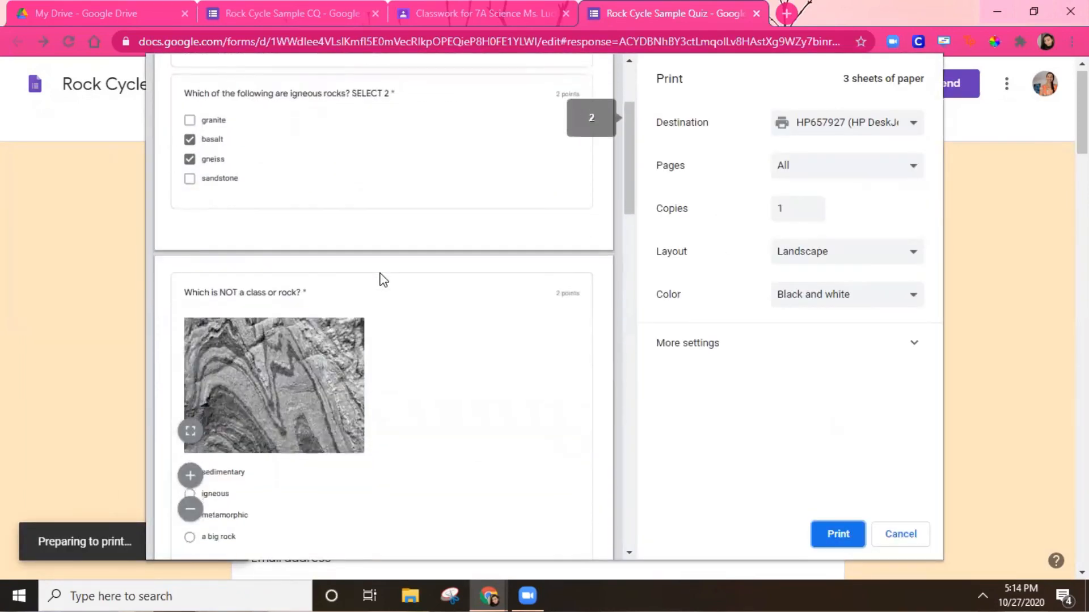
scroll(380, 278, down, 3)
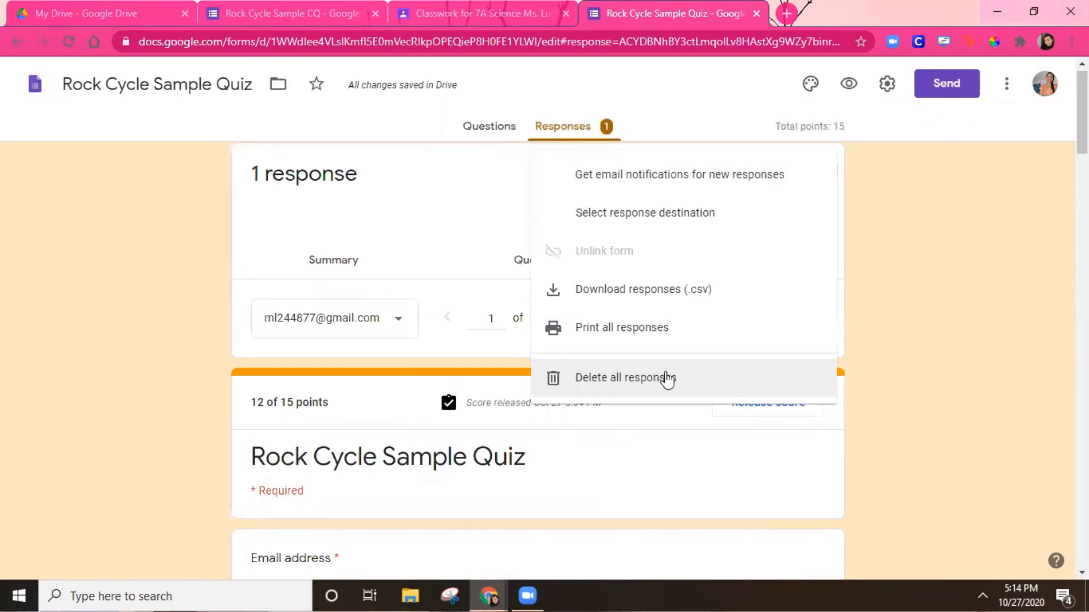
click(939, 280)
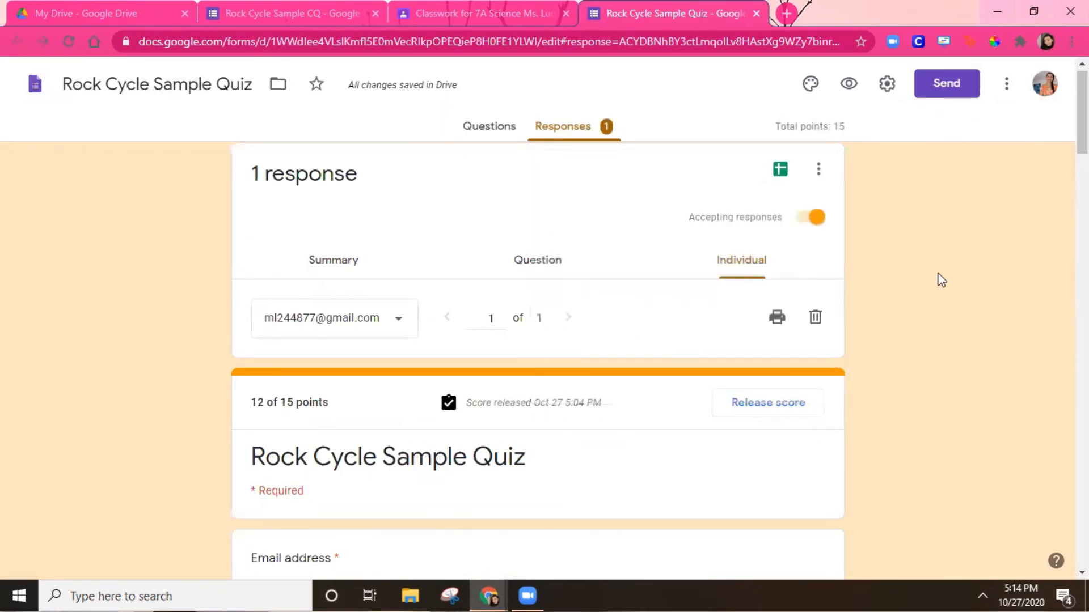